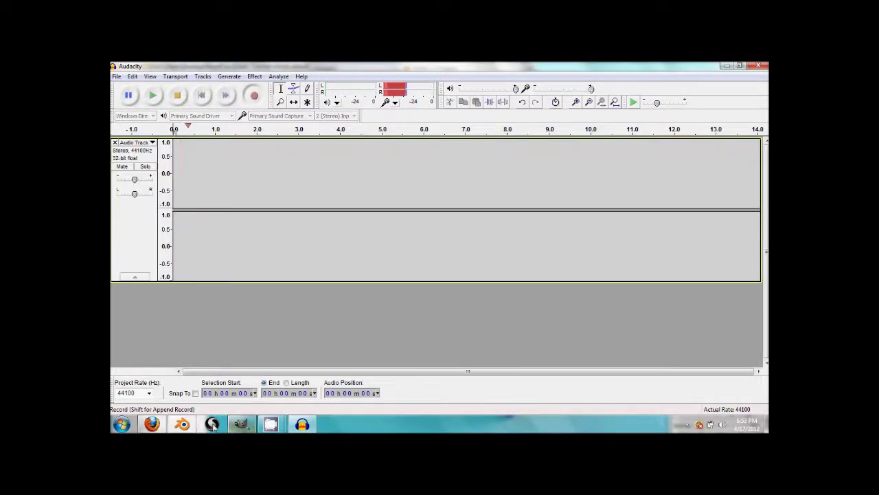
# Step: Switch to Blender, select the letter block and change the screen layout to UV Editing
pyautogui.click(183, 424)
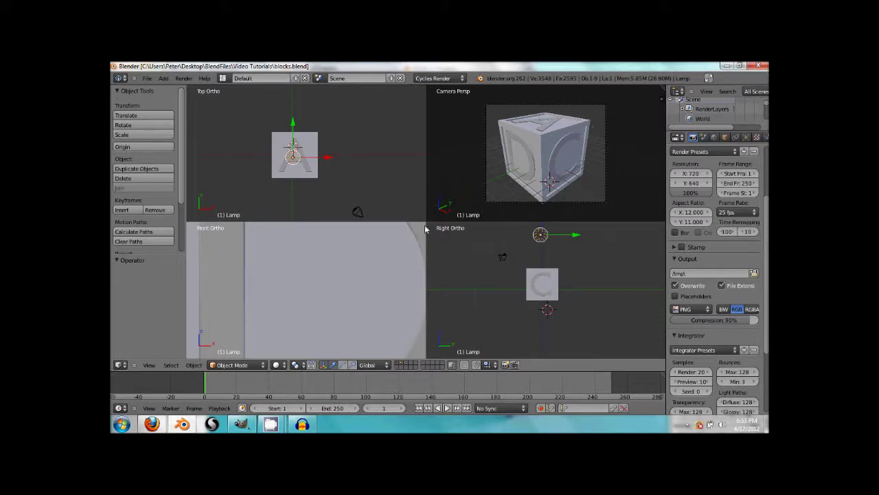
pyautogui.scroll(-5, 322, 286)
pyautogui.rightClick(356, 256)
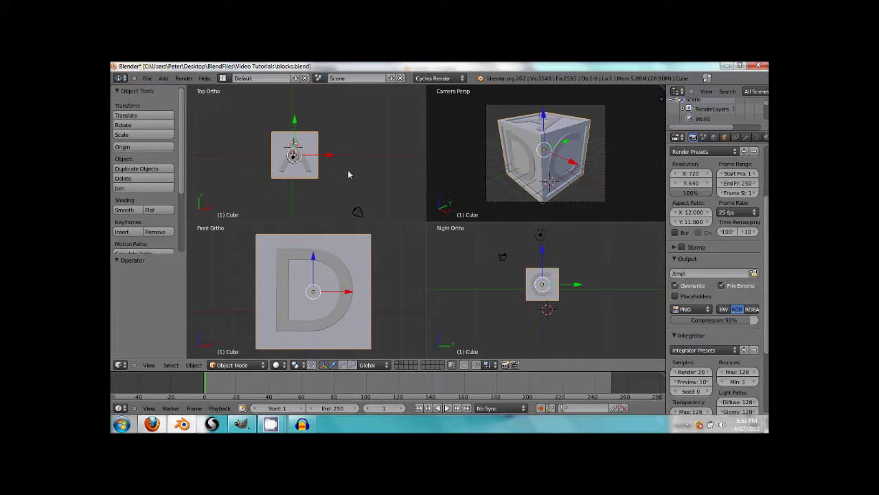
pyautogui.click(222, 78)
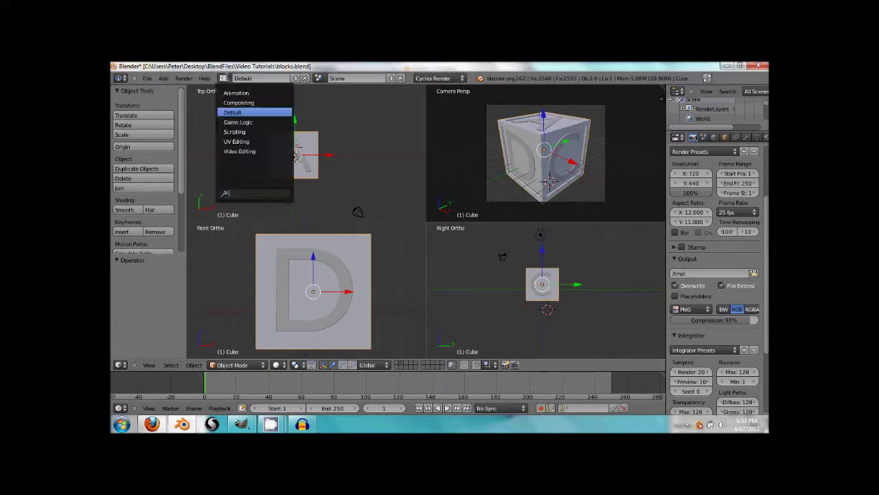
pyautogui.click(279, 142)
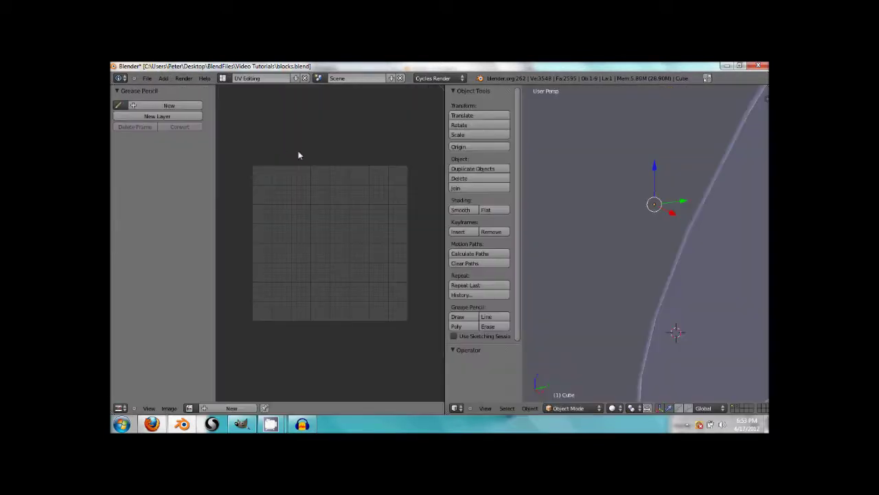
# Step: Bring the whole block into view in the 3D view and hide that view's tool shelf
pyautogui.scroll(-7, 690, 233)
pyautogui.moveTo(691, 227)
pyautogui.mouseDown(button='middle')
pyautogui.moveTo(661, 215)
pyautogui.moveTo(598, 214)
pyautogui.moveTo(632, 199)
pyautogui.moveTo(664, 238)
pyautogui.moveTo(657, 243)
pyautogui.moveTo(737, 213)
pyautogui.moveTo(700, 219)
pyautogui.mouseUp(button='middle')
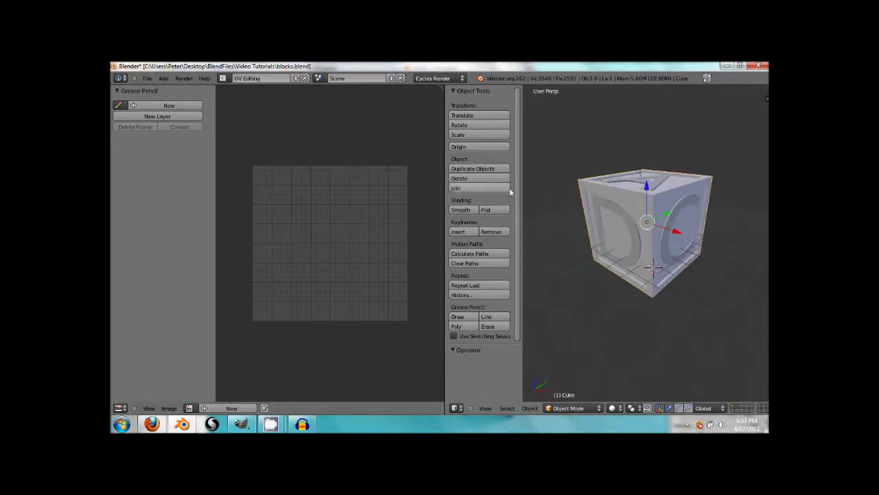
pyautogui.press('t')
pyautogui.keyDown('shift'); pyautogui.moveTo(498, 212); pyautogui.dragTo(520, 220, button='middle'); pyautogui.keyUp('shift')
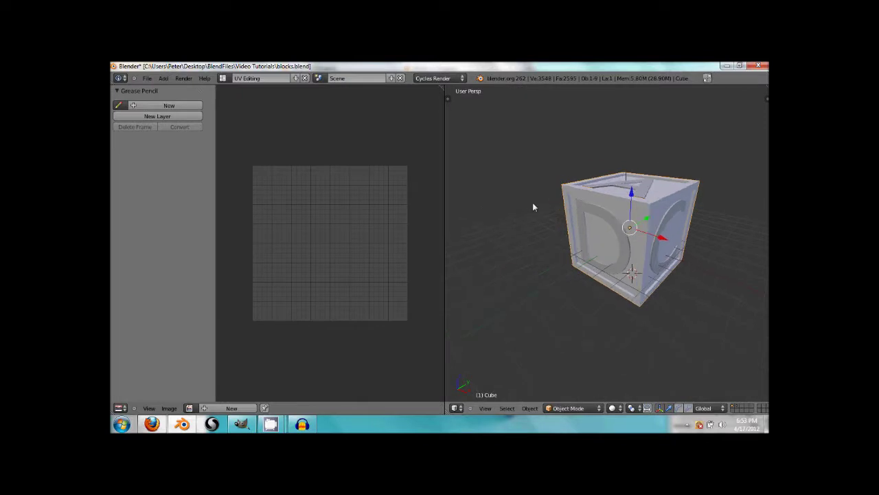
pyautogui.press('t')
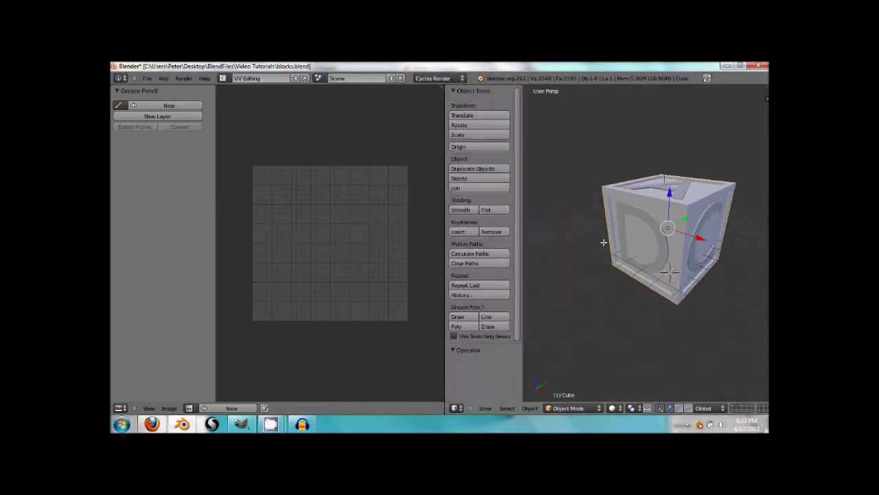
pyautogui.press('Tab')
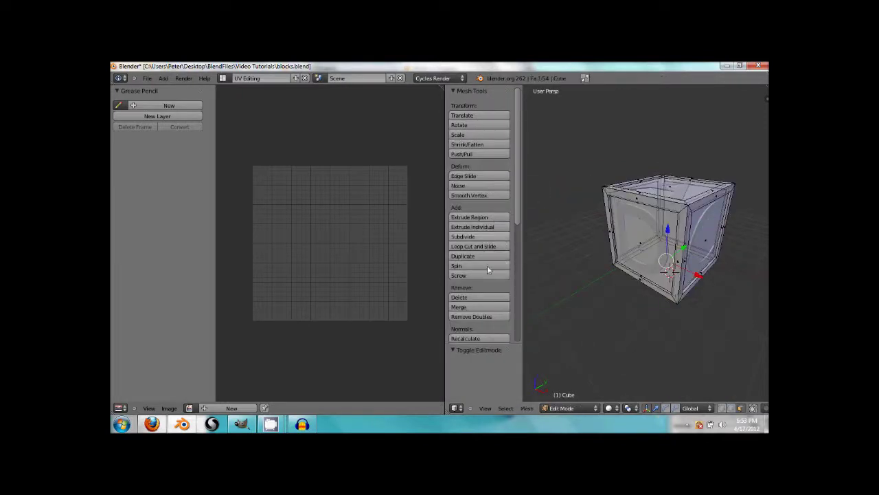
pyautogui.press('Tab')
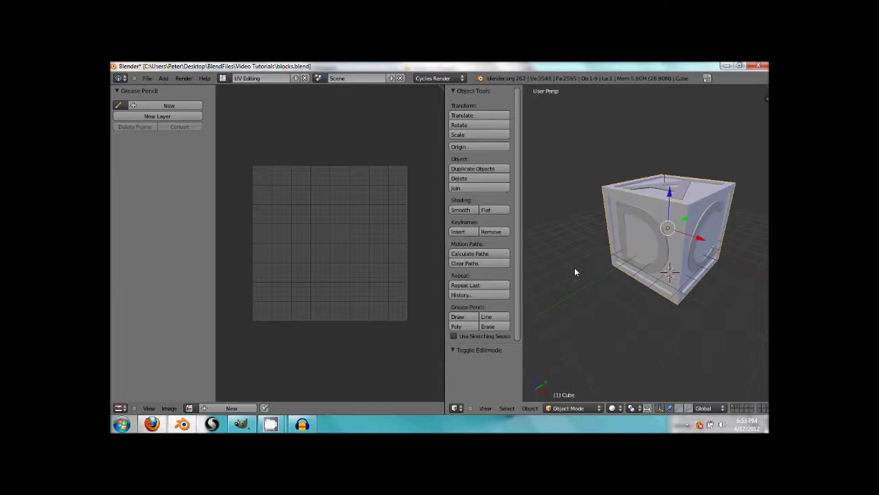
pyautogui.press('t')
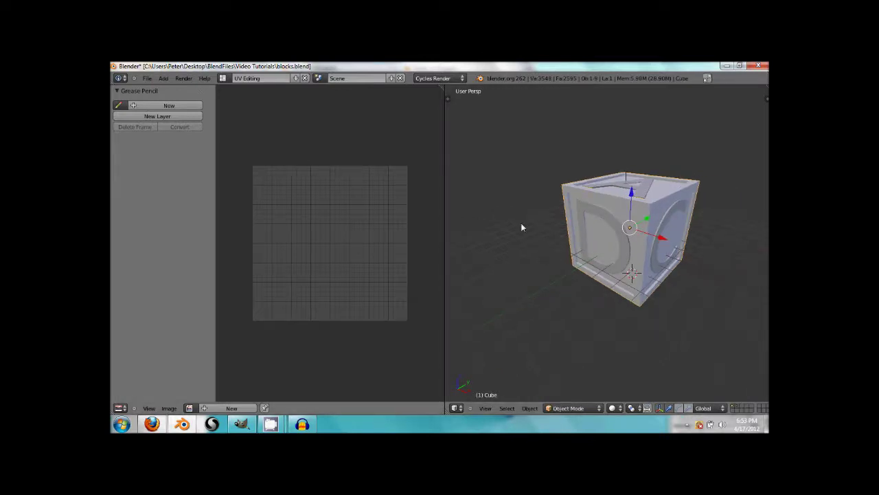
# Step: Enter Edit Mode on the block and switch to face selection
pyautogui.press('Tab')
pyautogui.moveTo(587, 241); pyautogui.dragTo(650, 285, button='middle')
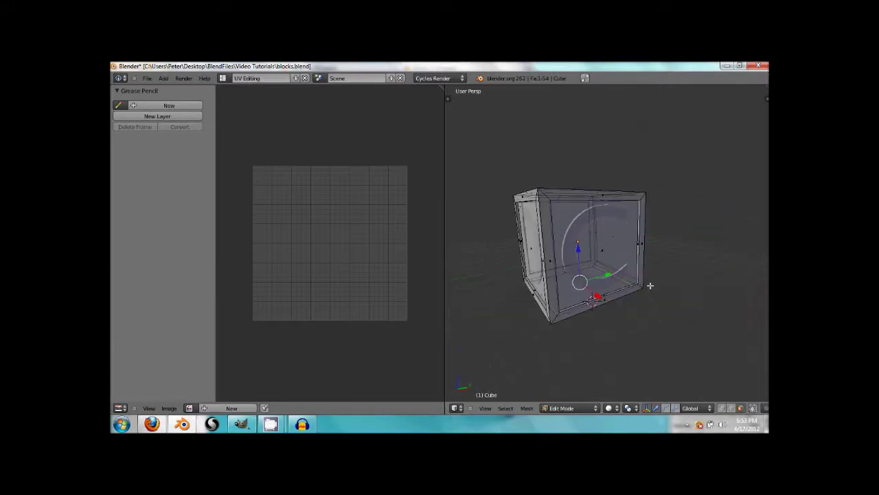
pyautogui.moveTo(601, 257)
pyautogui.mouseDown(button='middle')
pyautogui.moveTo(548, 252)
pyautogui.moveTo(598, 268)
pyautogui.moveTo(627, 265)
pyautogui.moveTo(605, 259)
pyautogui.mouseUp(button='middle')
pyautogui.hotkey('ctrl', 'Tab')
pyautogui.click(546, 251)
# Step: Select all six recessed letter panels of the block and unwrap them
pyautogui.rightClick(603, 257)
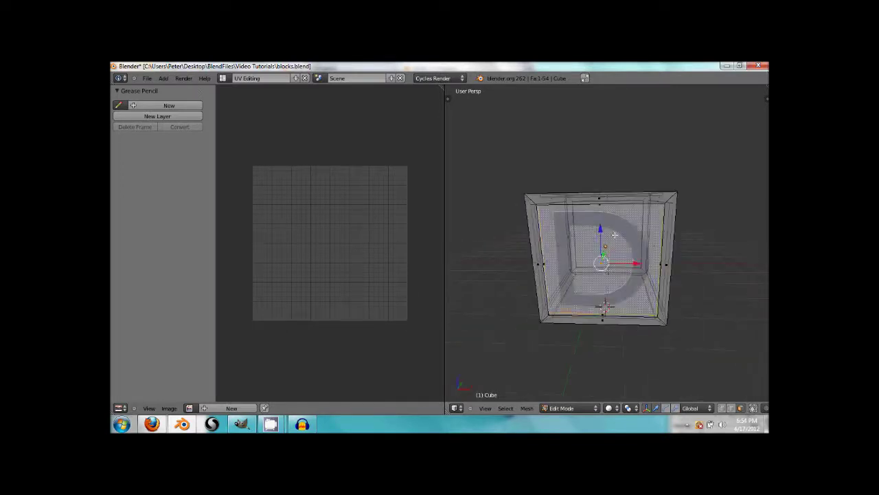
pyautogui.keyDown('shift'); pyautogui.rightClick(615, 235); pyautogui.keyUp('shift')
pyautogui.moveTo(657, 251); pyautogui.dragTo(562, 162, button='middle')
pyautogui.keyDown('shift'); pyautogui.rightClick(599, 251); pyautogui.keyUp('shift')
pyautogui.keyDown('shift'); pyautogui.rightClick(570, 238); pyautogui.keyUp('shift')
pyautogui.keyDown('shift'); pyautogui.rightClick(559, 161); pyautogui.keyUp('shift')
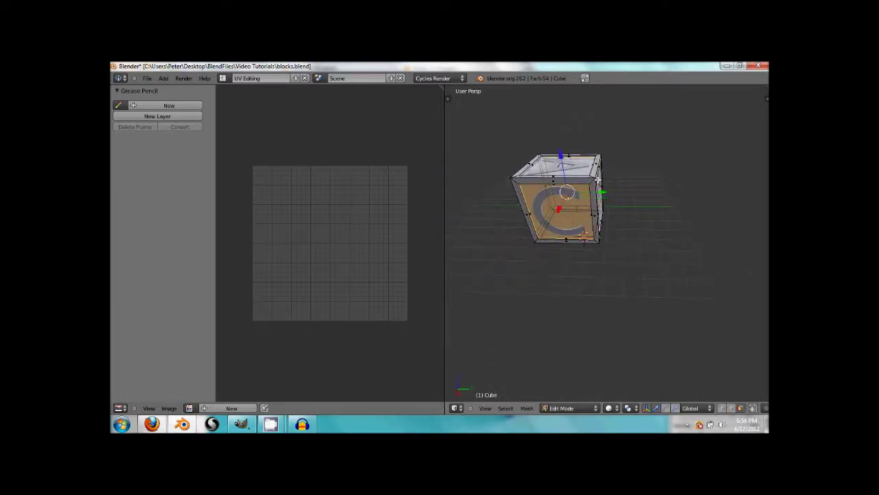
pyautogui.moveTo(739, 302); pyautogui.dragTo(678, 191, button='middle')
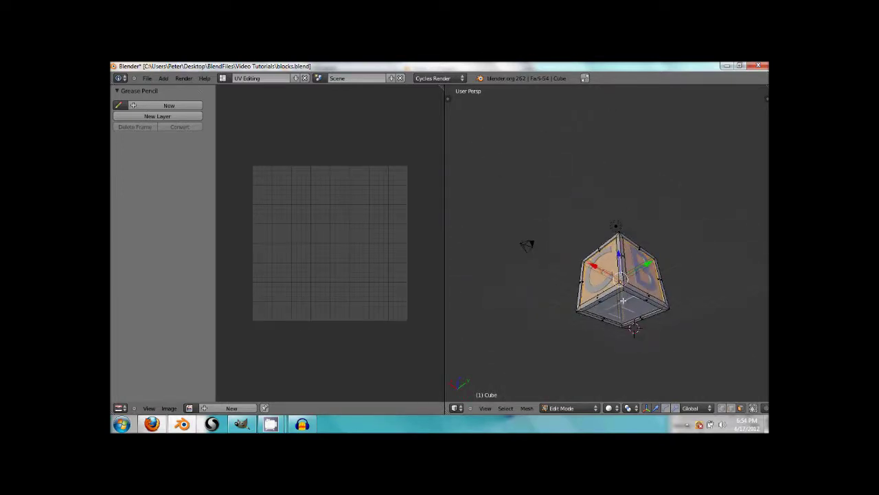
pyautogui.scroll(8, 636, 312)
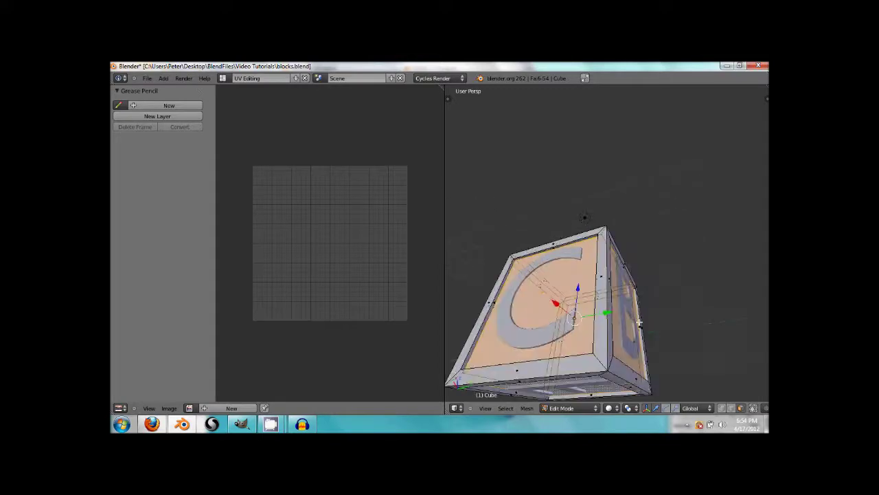
pyautogui.scroll(-5, 612, 333)
pyautogui.moveTo(669, 316); pyautogui.dragTo(597, 276, button='middle')
pyautogui.keyDown('shift'); pyautogui.rightClick(601, 325); pyautogui.keyUp('shift')
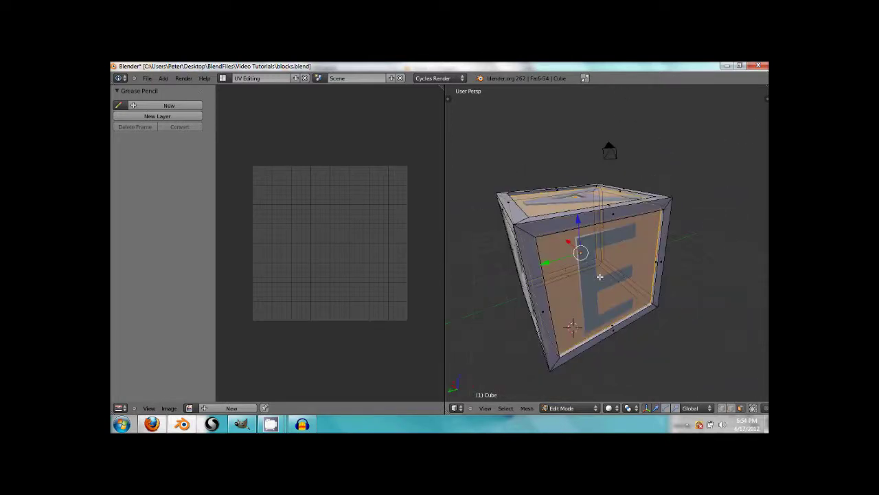
pyautogui.press('u')
pyautogui.click(600, 276)
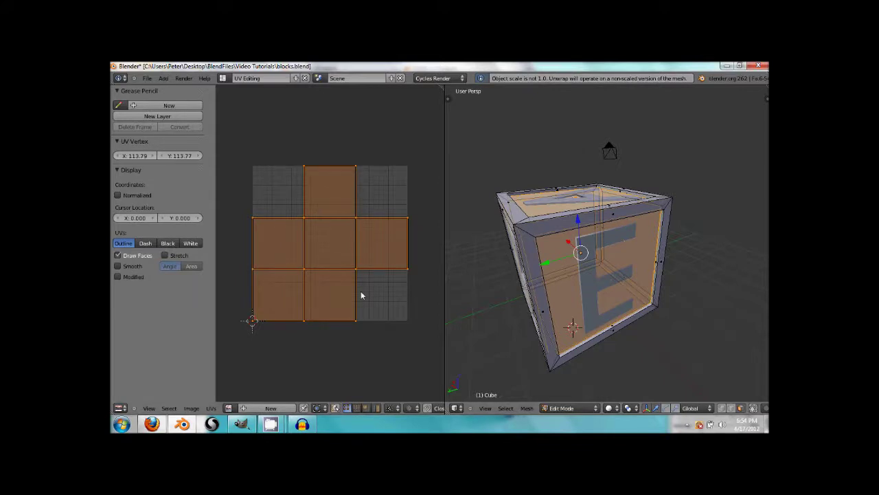
# Step: Move the top edge of the uppermost UV face down along Y to about 85, folding it over the central face
pyautogui.rightClick(347, 173)
pyautogui.keyDown('shift'); pyautogui.rightClick(306, 165); pyautogui.keyUp('shift')
pyautogui.scroll(3, 358, 229)
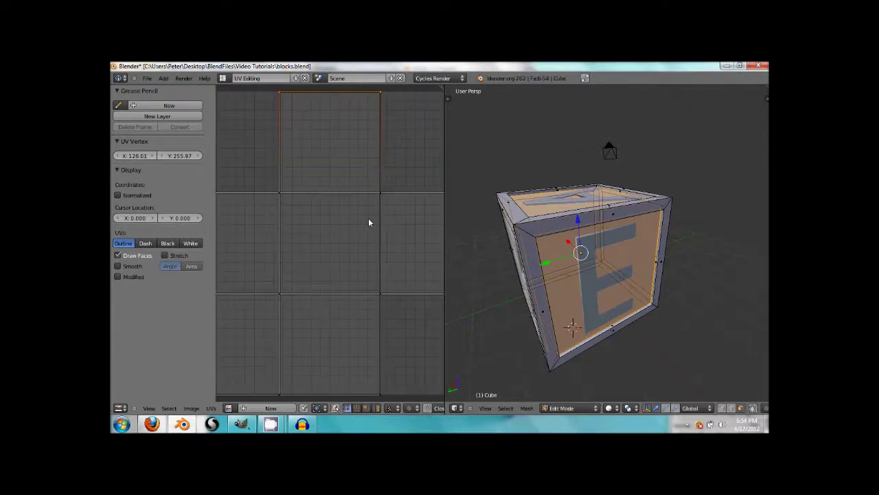
pyautogui.moveTo(330, 196); pyautogui.dragTo(327, 211, button='middle')
pyautogui.press('g')
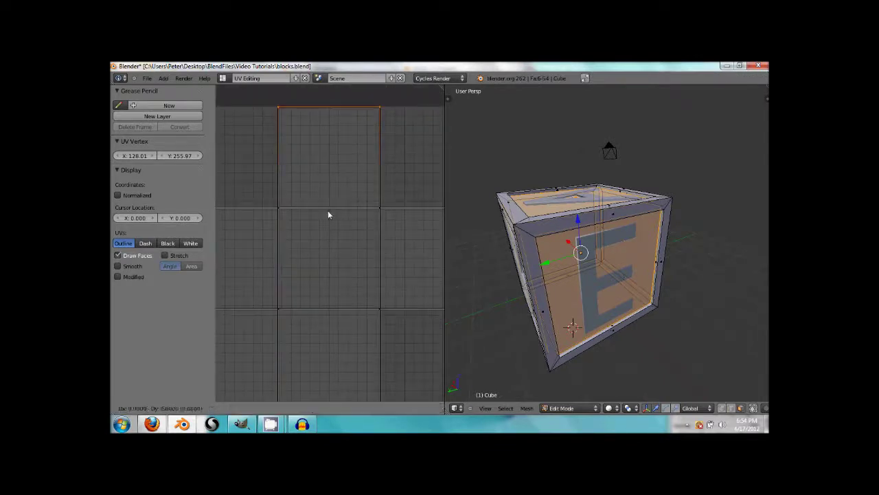
pyautogui.press('y')
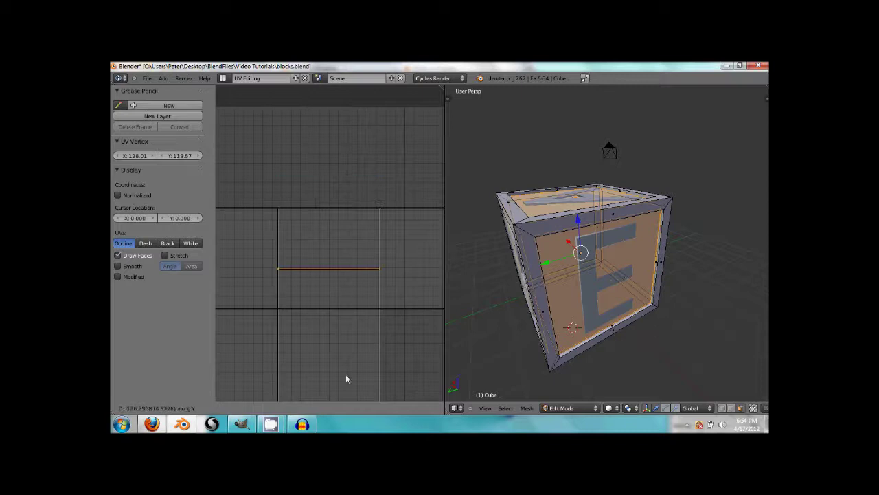
pyautogui.click(346, 411)
# Step: Fine-tune the folded UV edge along Y to line up with the bottom edge of the central face
pyautogui.scroll(1, 371, 383)
pyautogui.scroll(4, 372, 375)
pyautogui.moveTo(374, 361); pyautogui.dragTo(354, 276, button='middle')
pyautogui.scroll(5, 352, 268)
pyautogui.press('g')
pyautogui.press('y')
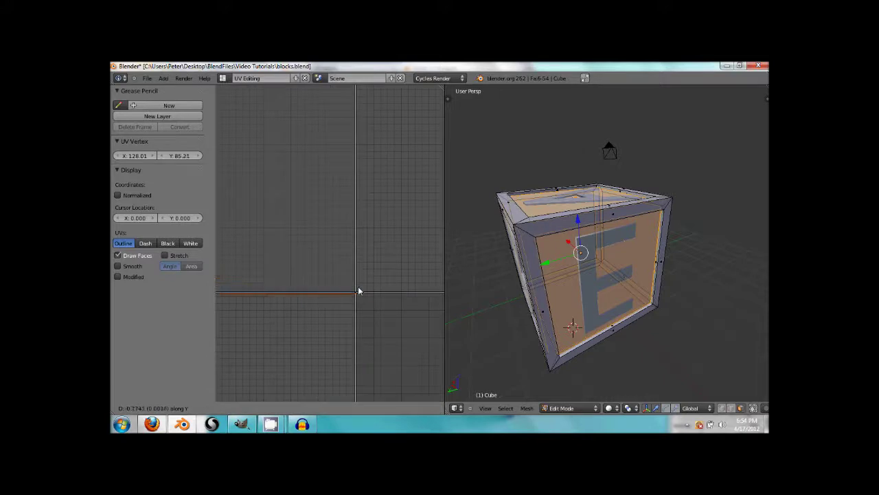
pyautogui.click(358, 284)
# Step: Move the outer edge of the rightmost UV face along X to about 85, folding it over the central face
pyautogui.scroll(-3, 339, 283)
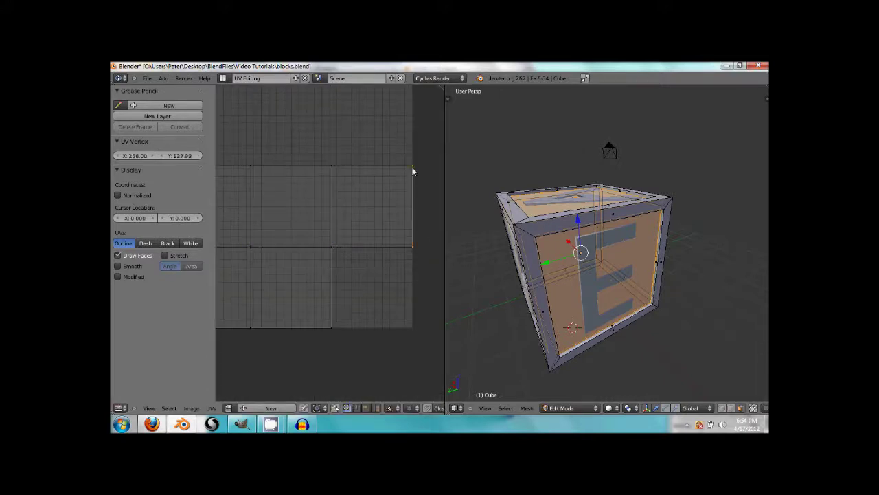
pyautogui.keyDown('shift'); pyautogui.rightClick(418, 176); pyautogui.keyUp('shift')
pyautogui.press('g')
pyautogui.press('y')
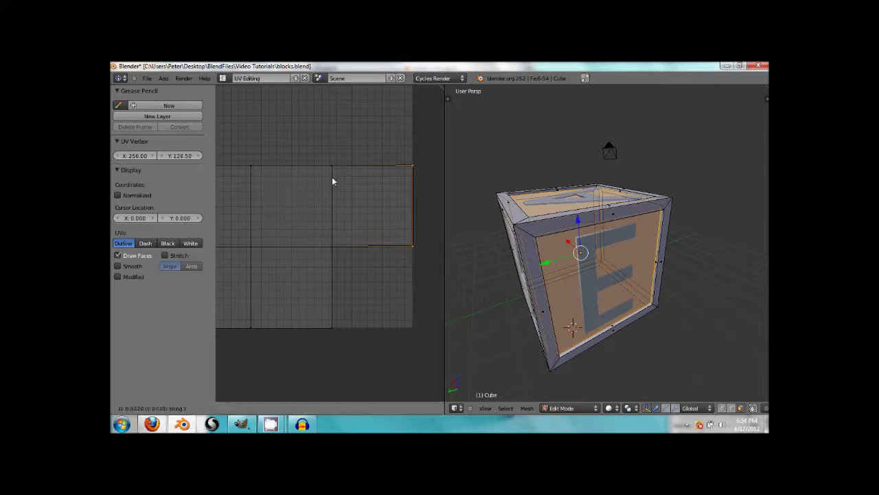
pyautogui.press('x')
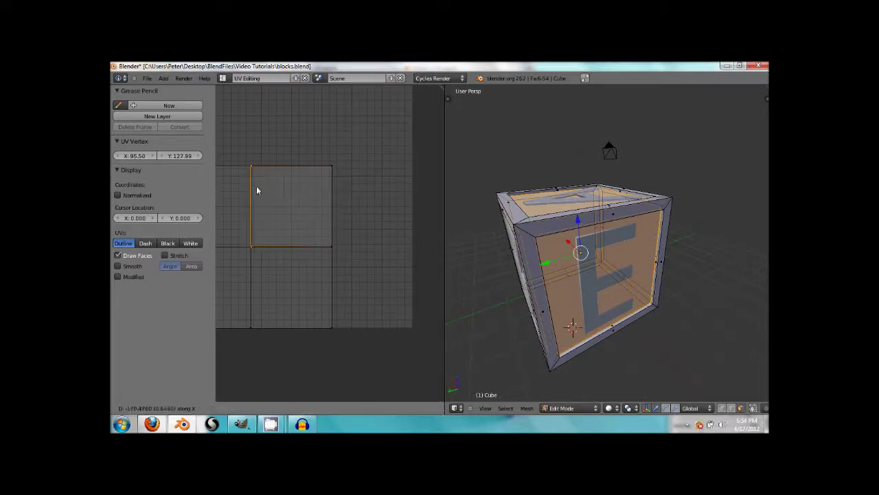
pyautogui.click(255, 189)
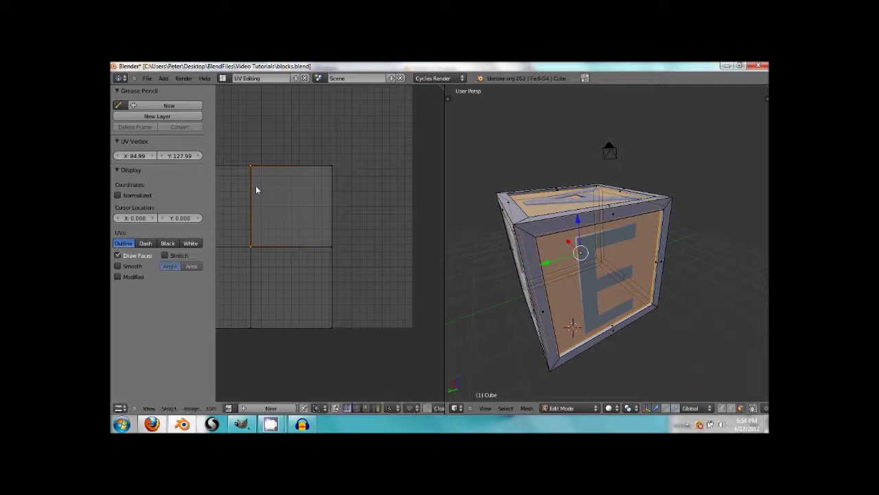
# Step: Fine-tune that folded edge along X to about 85.33, aligning it with the left edge of the central face
pyautogui.scroll(4, 258, 189)
pyautogui.moveTo(227, 180); pyautogui.dragTo(441, 243, button='middle')
pyautogui.scroll(5, 367, 240)
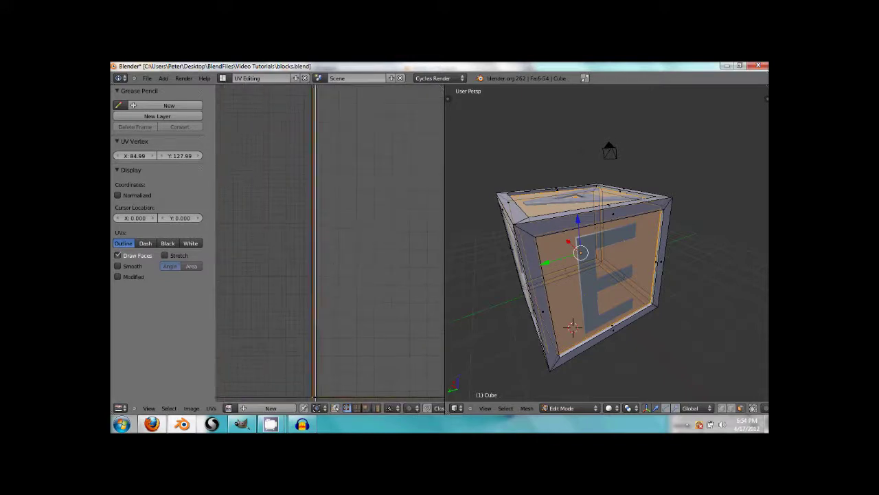
pyautogui.moveTo(344, 303); pyautogui.dragTo(351, 189, button='middle')
pyautogui.scroll(3, 331, 222)
pyautogui.scroll(-1, 328, 224)
pyautogui.press('g')
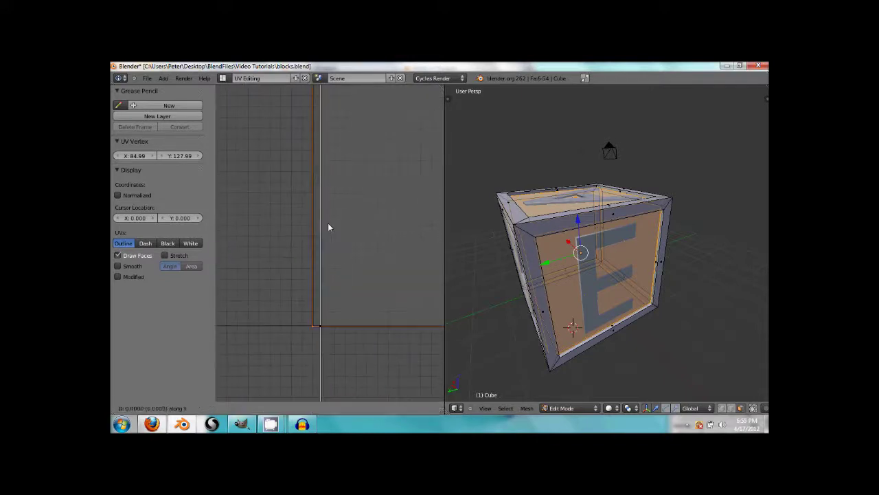
pyautogui.press('x')
pyautogui.click(335, 231)
# Step: Select the outer edge of the leftmost UV face and move it across the central face to about X 167.77
pyautogui.scroll(-4, 323, 227)
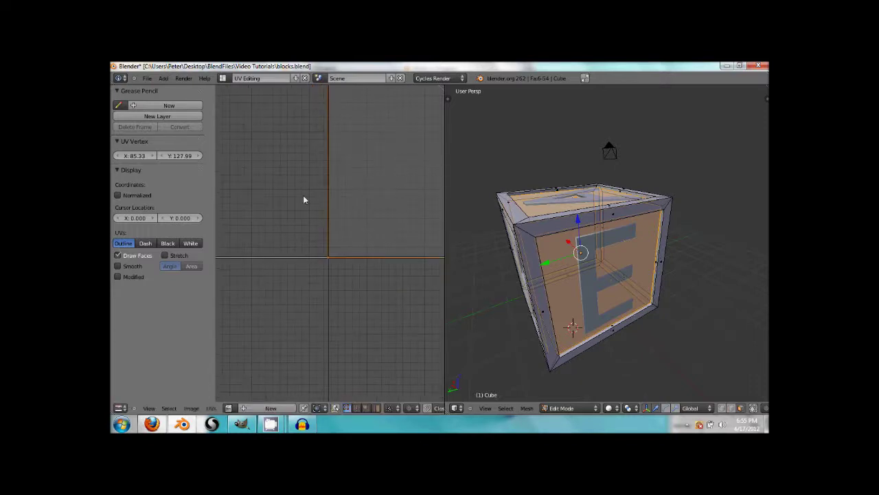
pyautogui.moveTo(296, 190); pyautogui.dragTo(330, 199, button='middle')
pyautogui.rightClick(254, 152)
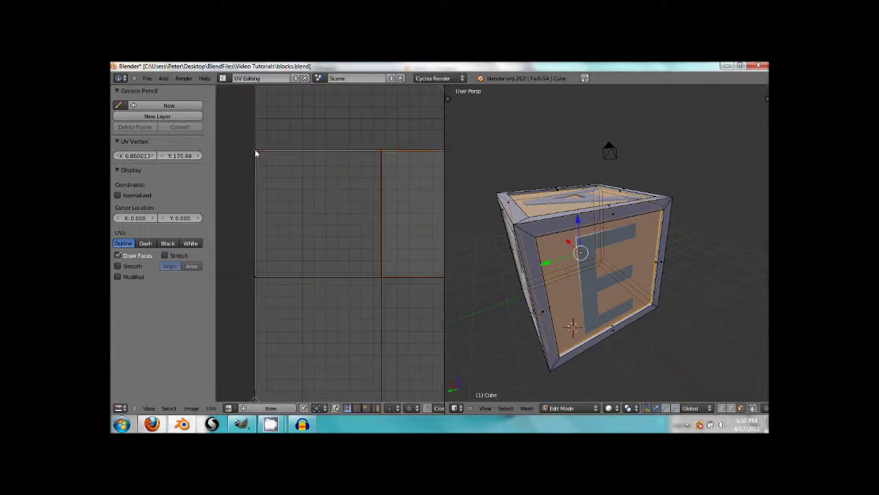
pyautogui.keyDown('shift'); pyautogui.rightClick(256, 278); pyautogui.keyUp('shift')
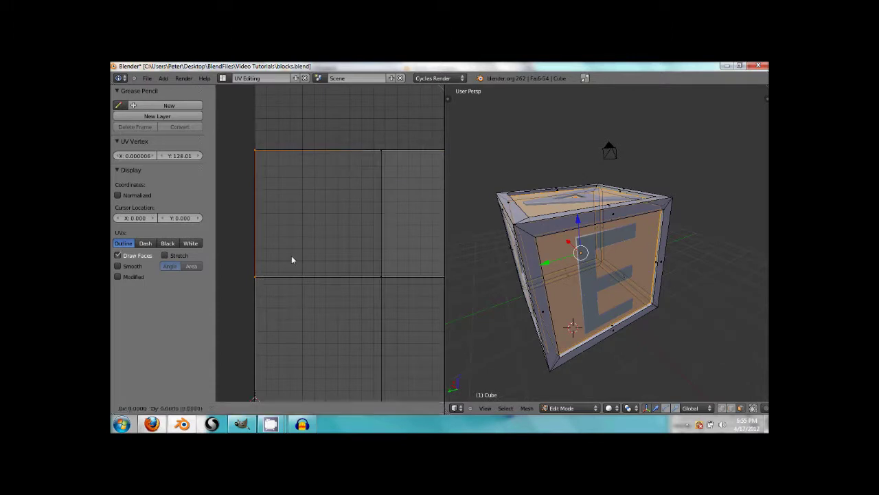
pyautogui.press('g')
pyautogui.click(541, 294)
# Step: Shift the folded left face's edge along X to about 170.72, toward the right edge of the central face
pyautogui.scroll(-3, 316, 215)
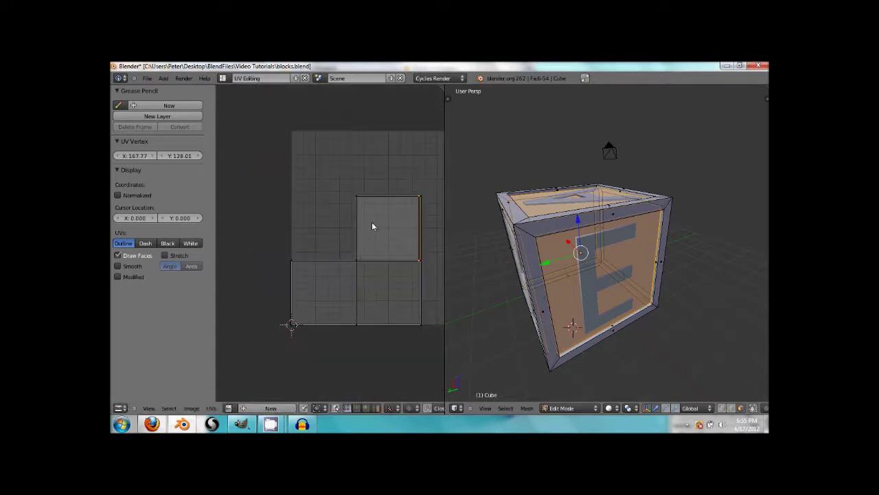
pyautogui.moveTo(402, 224); pyautogui.dragTo(329, 226, button='middle')
pyautogui.scroll(3, 343, 223)
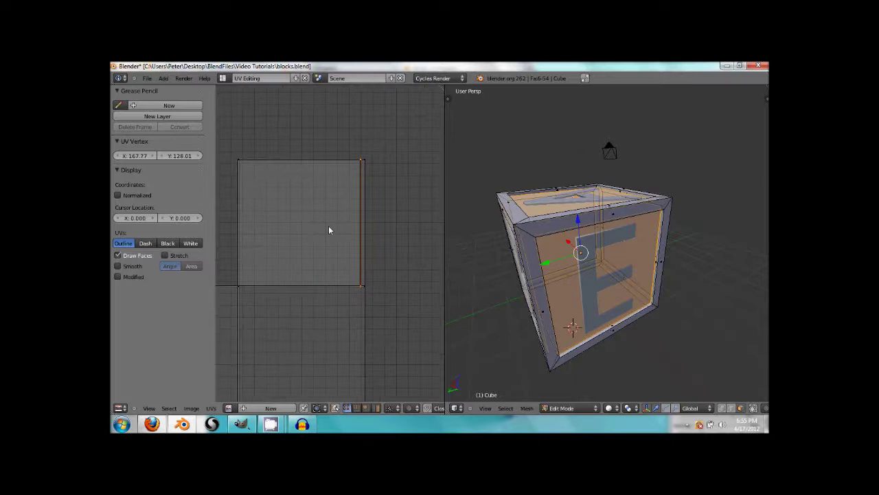
pyautogui.press('g')
pyautogui.press('x')
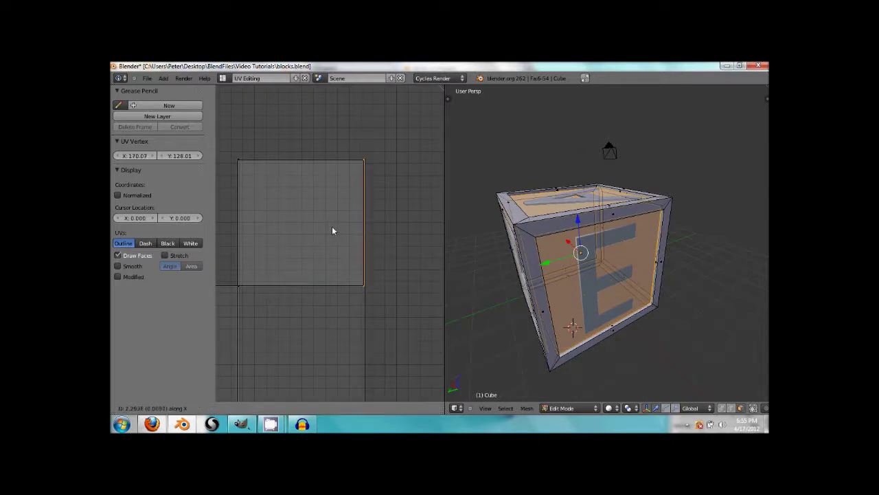
pyautogui.click(334, 231)
# Step: Refine the same UV edge's position to about X 170.68 so it coincides with the central face's right edge
pyautogui.scroll(5, 341, 213)
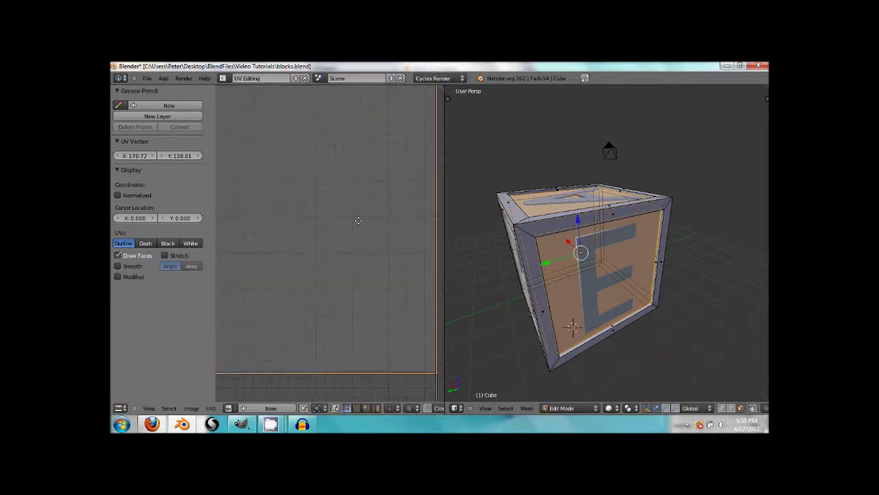
pyautogui.scroll(3, 347, 191)
pyautogui.moveTo(346, 191); pyautogui.dragTo(272, 84, button='middle')
pyautogui.moveTo(391, 358); pyautogui.dragTo(343, 222, button='middle')
pyautogui.scroll(3, 339, 220)
pyautogui.press('g')
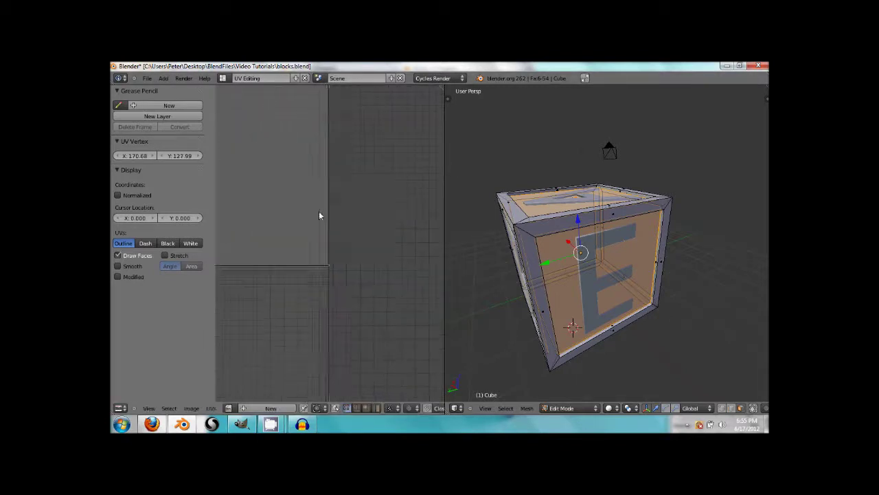
# Step: Select the outer bottom edge of the UV face below the central one and move it vertically to the central face's top edge, about Y 170.7
pyautogui.click(289, 233)
pyautogui.scroll(-2, 325, 307)
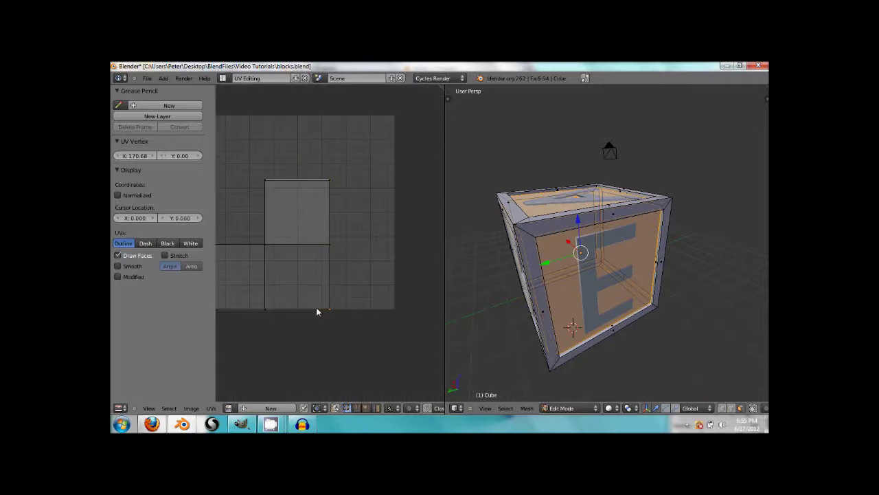
pyautogui.keyDown('shift'); pyautogui.rightClick(283, 309); pyautogui.keyUp('shift')
pyautogui.click(290, 307)
pyautogui.press('g')
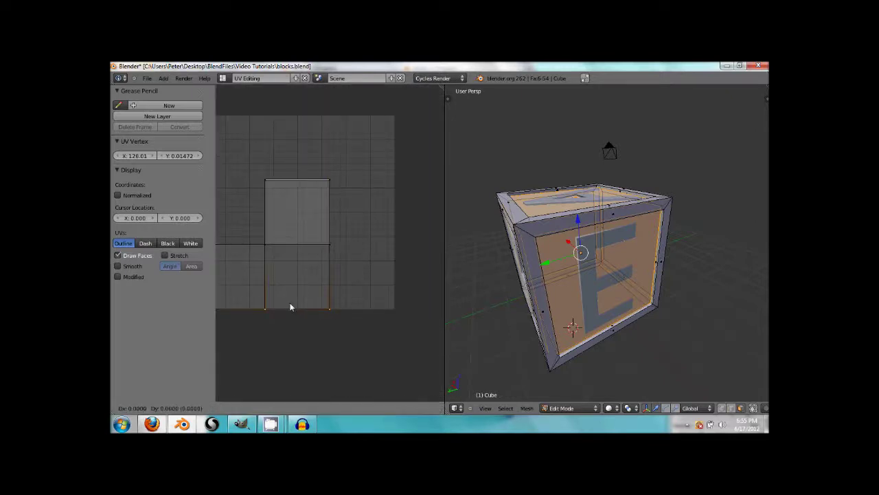
pyautogui.click(287, 315)
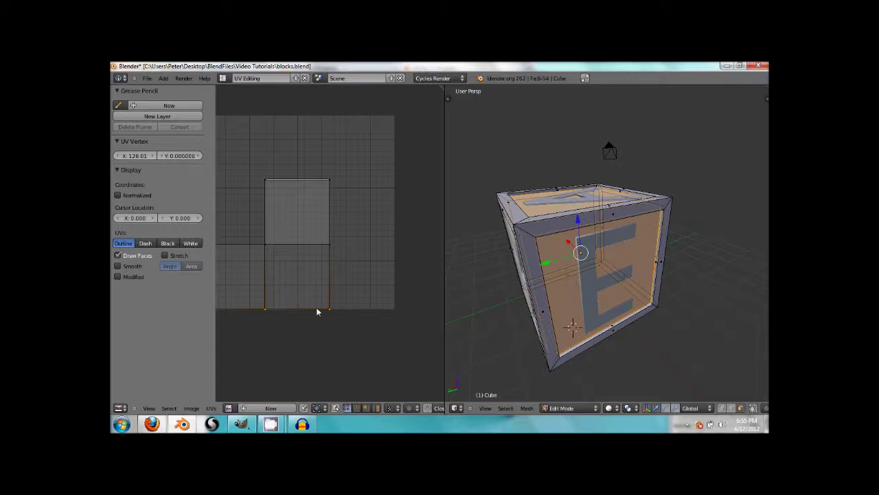
pyautogui.press('g')
pyautogui.press('y')
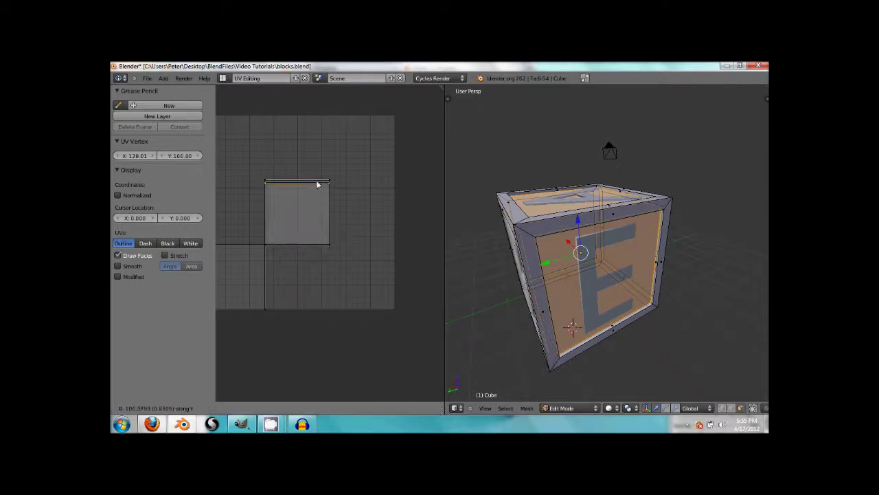
pyautogui.click(320, 182)
# Step: Move the remaining lower-left UV face's three outer corners onto the central face's upper-left, upper-right and lower-right corners
pyautogui.moveTo(280, 228); pyautogui.dragTo(334, 241, button='middle')
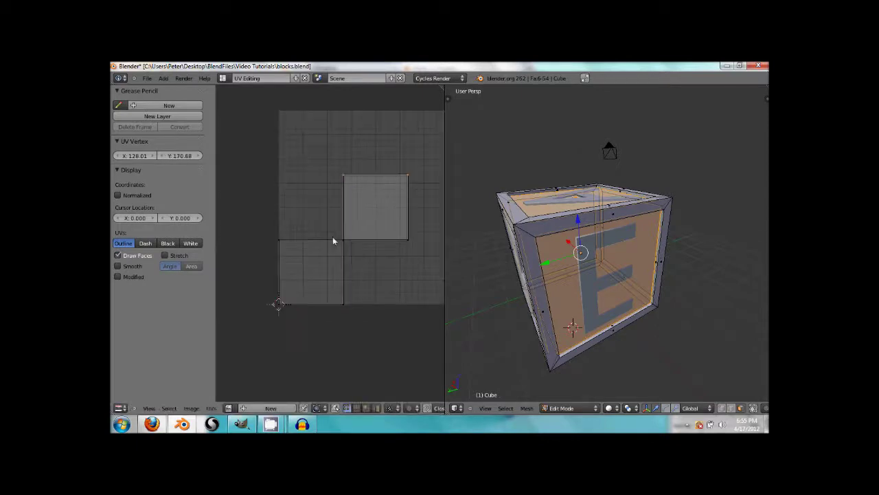
pyautogui.rightClick(278, 275)
pyautogui.press('g')
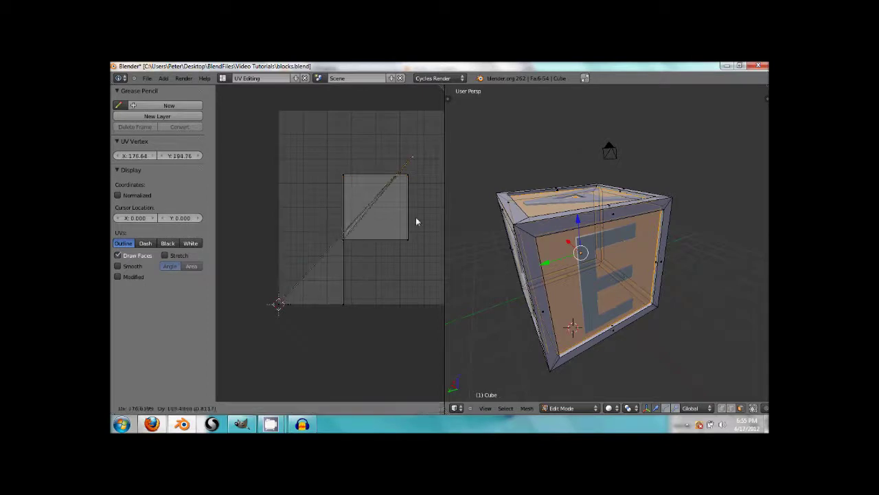
pyautogui.click(350, 231)
pyautogui.rightClick(283, 314)
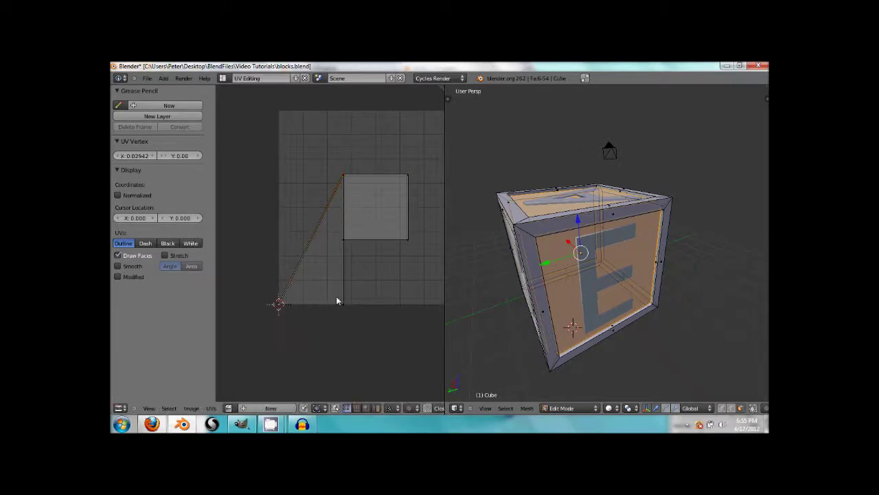
pyautogui.press('g')
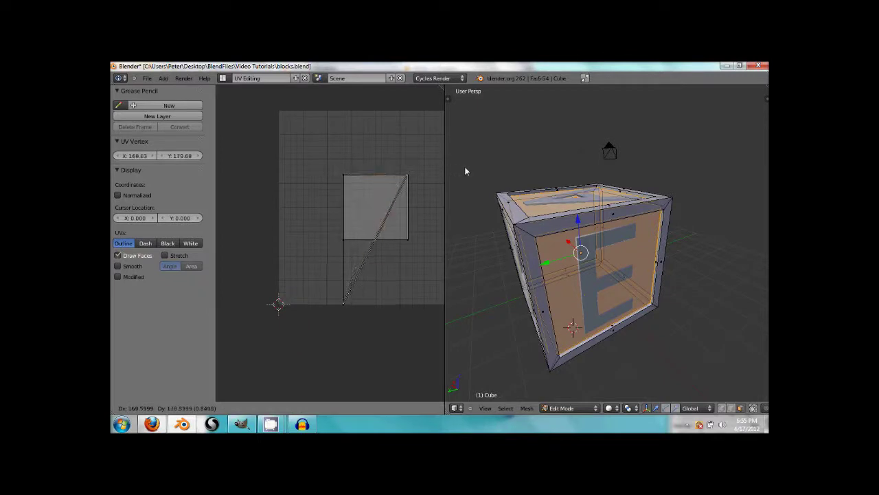
pyautogui.click(465, 169)
pyautogui.rightClick(362, 281)
pyautogui.press('g')
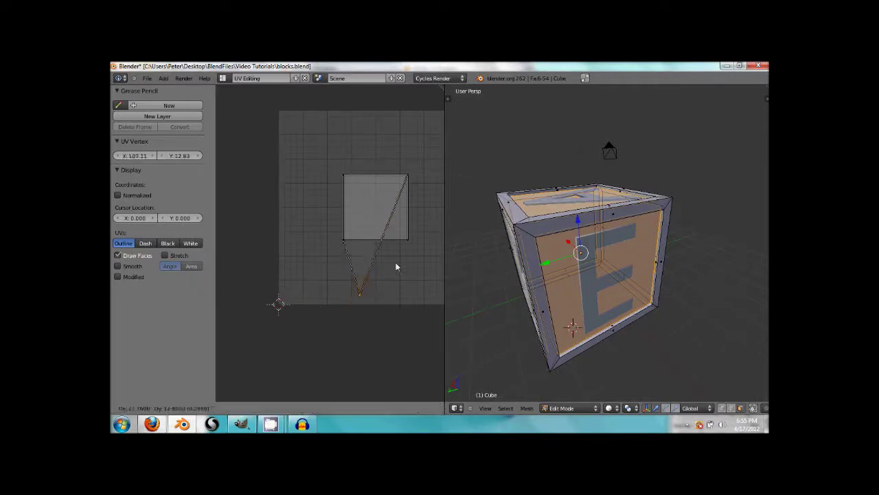
pyautogui.click(426, 225)
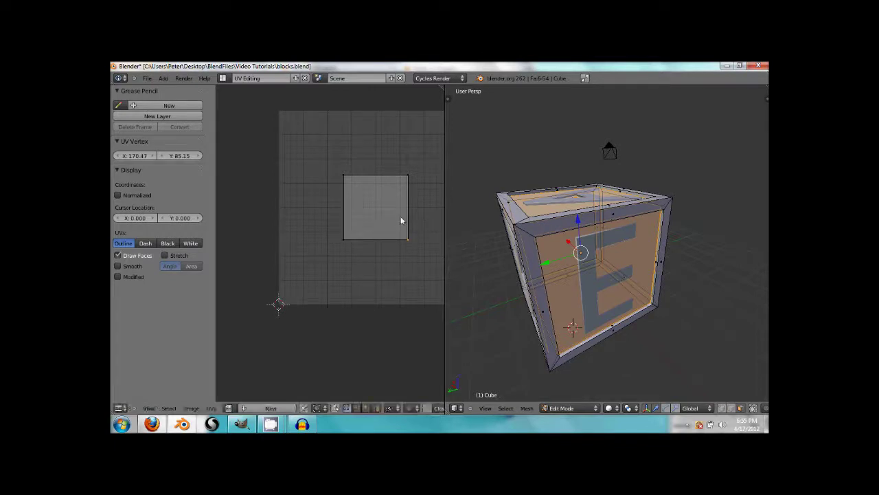
# Step: Select all the stacked UV faces, enlarge them and place them in the UV grid's upper-left area at about X 71.05, Y 187.51
pyautogui.press('a')
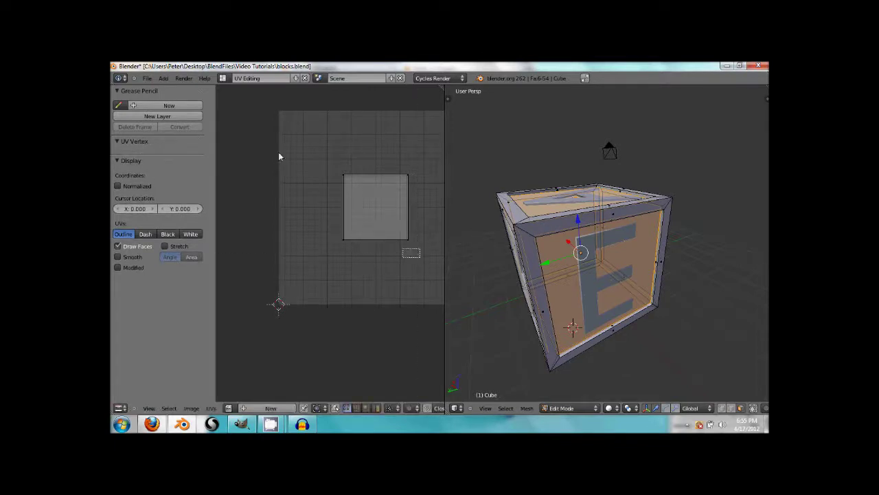
pyautogui.press('a')
pyautogui.press('g')
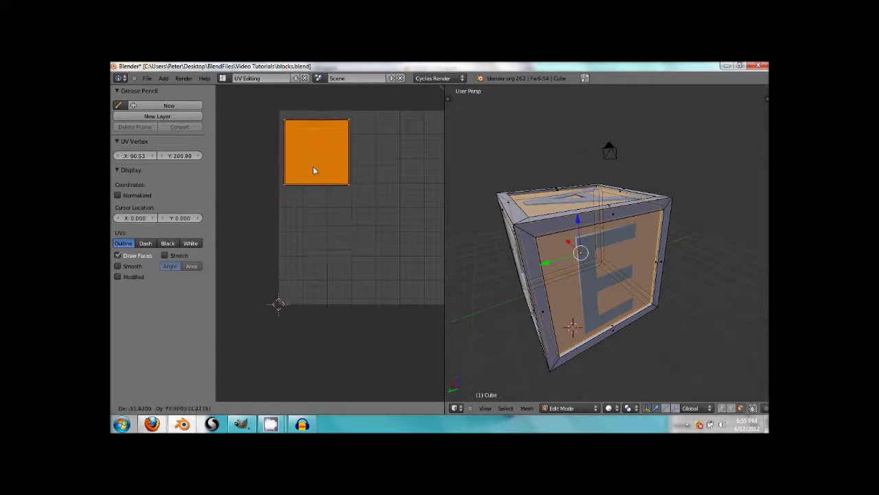
pyautogui.click(314, 169)
pyautogui.press('s')
pyautogui.click(337, 205)
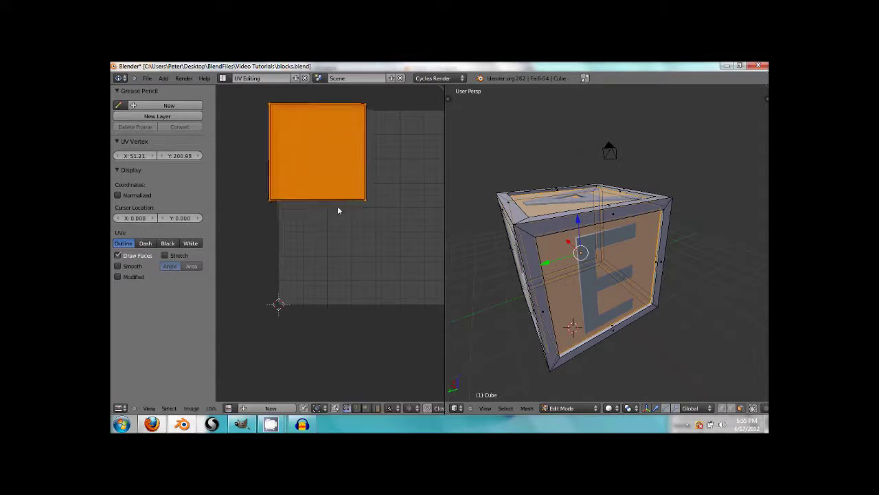
pyautogui.press('g')
pyautogui.click(353, 216)
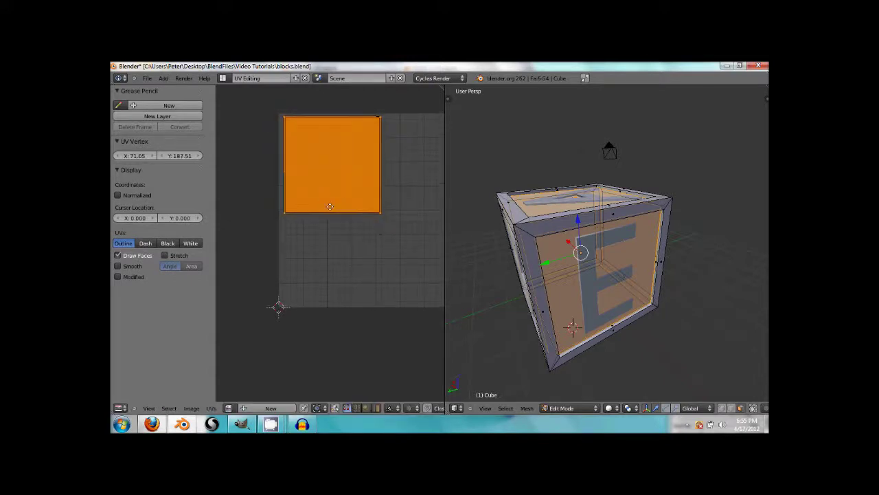
# Step: Examine the lower-right corner of the stacked UV faces up close to check how well their edges align
pyautogui.scroll(3, 350, 198)
pyautogui.scroll(3, 318, 244)
pyautogui.moveTo(396, 186); pyautogui.dragTo(364, 202, button='middle')
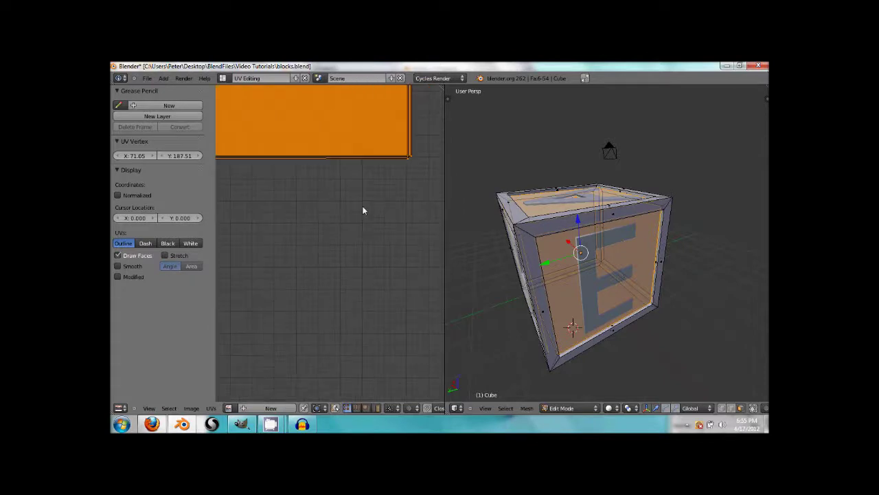
pyautogui.moveTo(421, 152); pyautogui.dragTo(363, 226, button='middle')
pyautogui.scroll(8, 362, 226)
pyautogui.moveTo(438, 184); pyautogui.dragTo(339, 233, button='middle')
pyautogui.scroll(5, 313, 266)
pyautogui.scroll(-2, 303, 254)
pyautogui.scroll(-1, 347, 234)
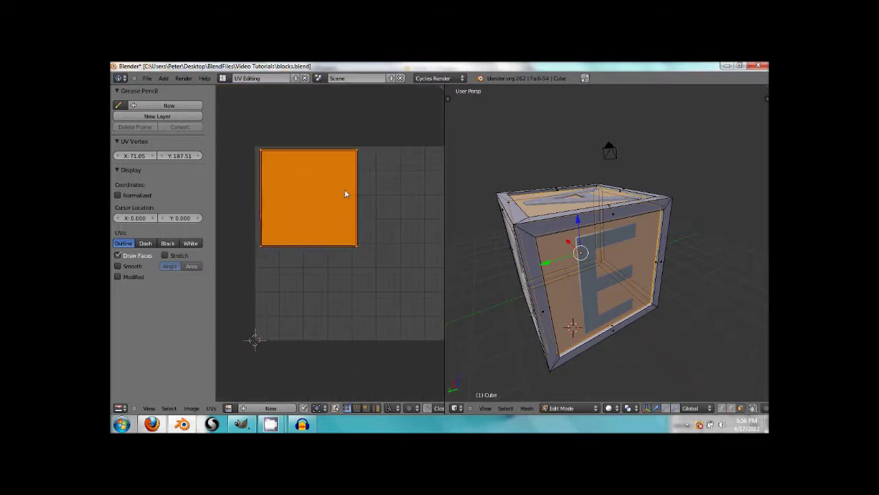
pyautogui.moveTo(345, 190); pyautogui.dragTo(337, 203, button='middle')
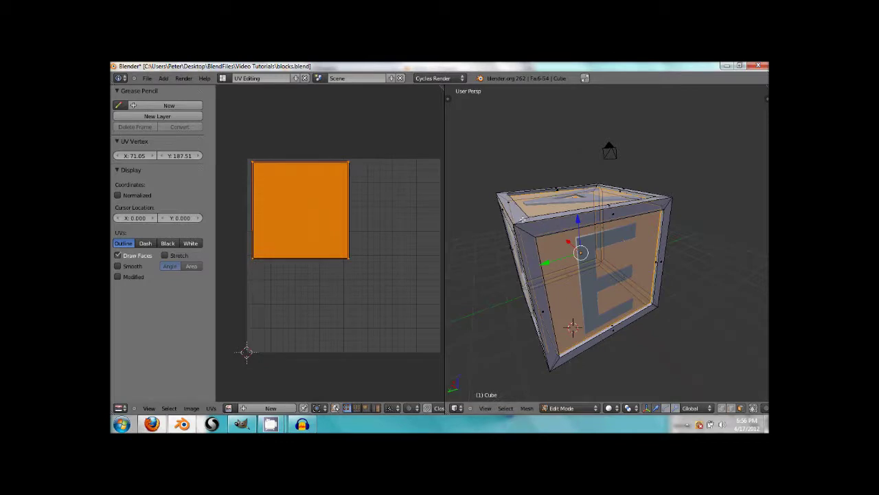
pyautogui.moveTo(524, 220)
pyautogui.mouseDown(button='middle')
pyautogui.moveTo(528, 261)
pyautogui.moveTo(653, 214)
pyautogui.moveTo(511, 223)
pyautogui.mouseUp(button='middle')
pyautogui.rightClick(656, 212)
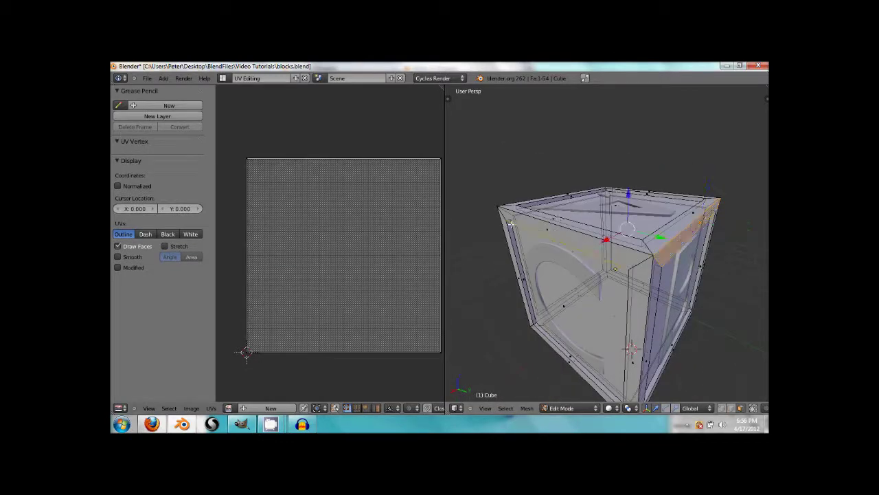
pyautogui.hotkey('ctrl', 'z')
pyautogui.hotkey('ctrl', 'z')
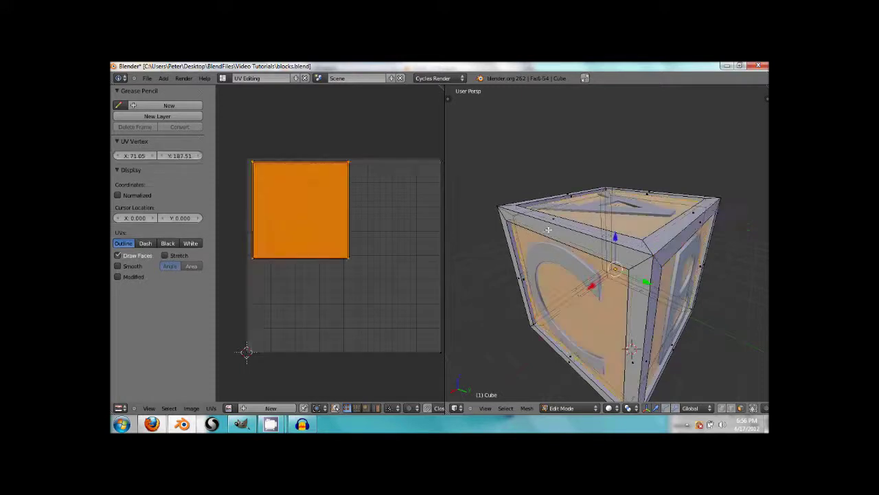
# Step: Select several individual outer frame faces on different sides of the cube
pyautogui.rightClick(702, 221)
pyautogui.hotkey('ctrl', 'z')
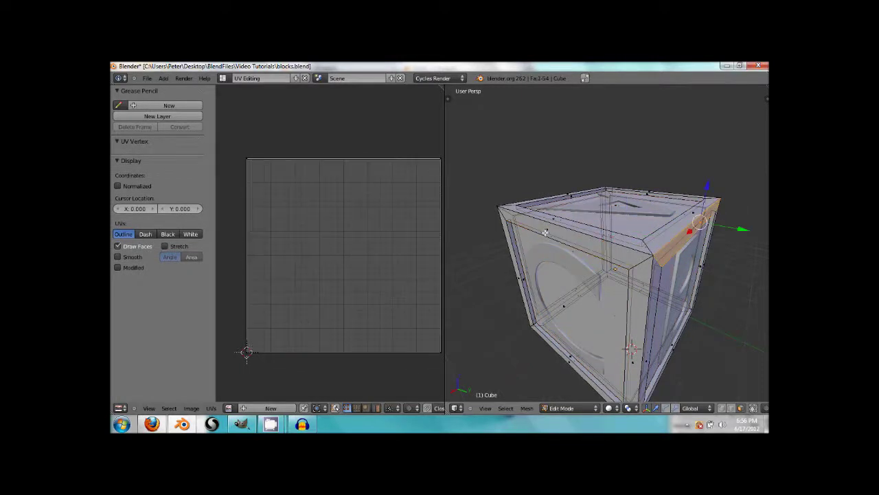
pyautogui.keyDown('shift'); pyautogui.rightClick(550, 222); pyautogui.keyUp('shift')
pyautogui.hotkey('ctrl', 'z')
pyautogui.keyDown('shift'); pyautogui.rightClick(549, 230); pyautogui.keyUp('shift')
pyautogui.moveTo(553, 223); pyautogui.dragTo(573, 256, button='middle')
pyautogui.hotkey('ctrl', 'z')
pyautogui.keyDown('shift'); pyautogui.rightClick(585, 192); pyautogui.keyUp('shift')
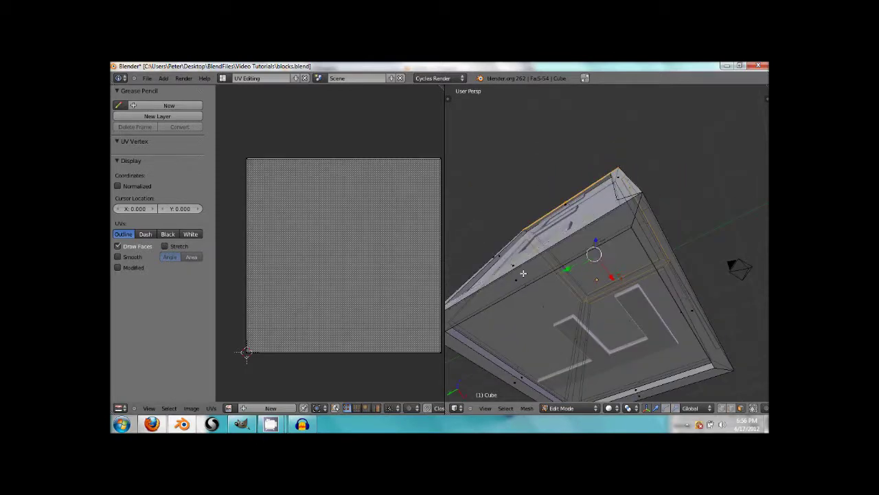
pyautogui.moveTo(515, 281); pyautogui.dragTo(531, 248, button='middle')
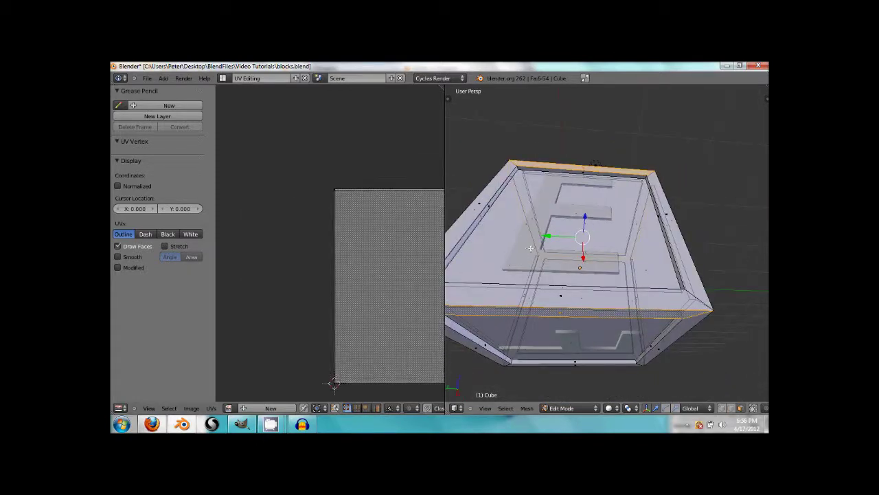
pyautogui.moveTo(411, 246); pyautogui.dragTo(346, 221, button='middle')
pyautogui.scroll(-4, 364, 233)
pyautogui.scroll(2, 371, 238)
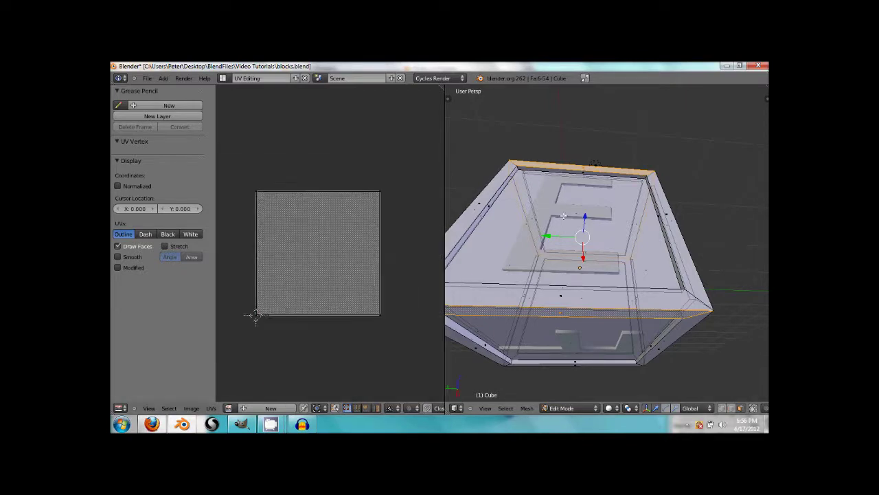
# Step: Extend the selection to all linked outer frame faces of the cube and unwrap them with the standard Unwrap method
pyautogui.moveTo(561, 202); pyautogui.dragTo(652, 263, button='middle')
pyautogui.hotkey('ctrl', 'l')
pyautogui.scroll(-4, 636, 274)
pyautogui.moveTo(623, 318)
pyautogui.mouseDown(button='middle')
pyautogui.moveTo(683, 278)
pyautogui.moveTo(632, 303)
pyautogui.moveTo(617, 330)
pyautogui.mouseUp(button='middle')
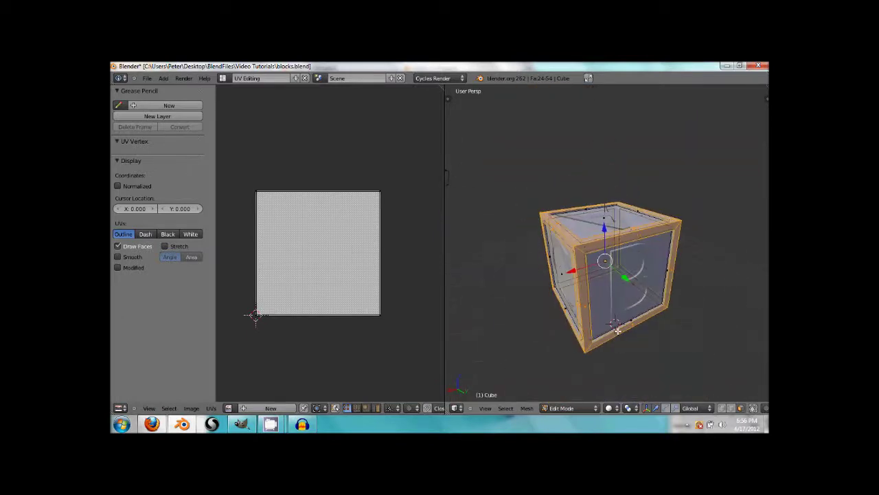
pyautogui.press('u')
pyautogui.click(615, 326)
pyautogui.press('u')
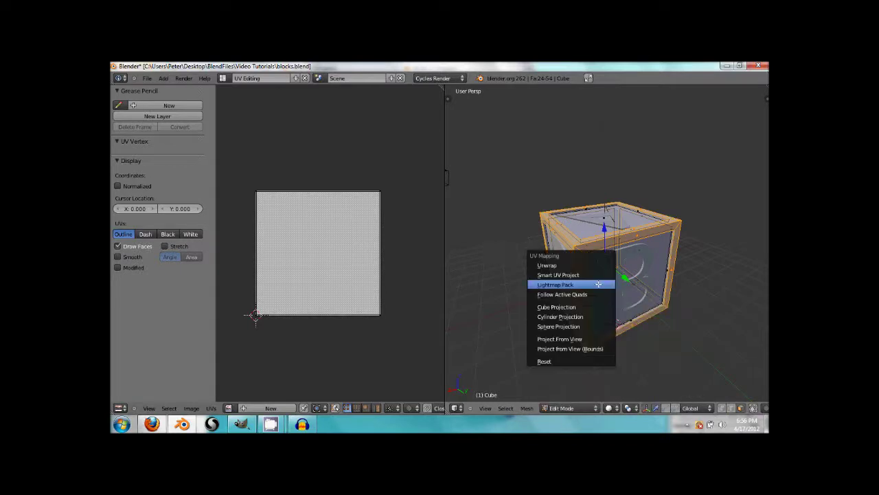
pyautogui.click(562, 268)
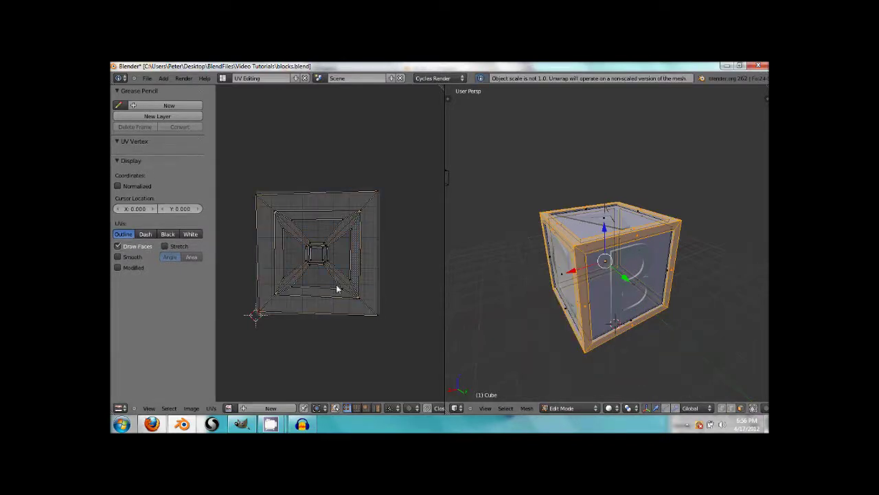
# Step: Shrink the frame's UV layout to slightly under half size and place it in the UV grid's lower-right area at about X 193.09, Y 63.65
pyautogui.press('s')
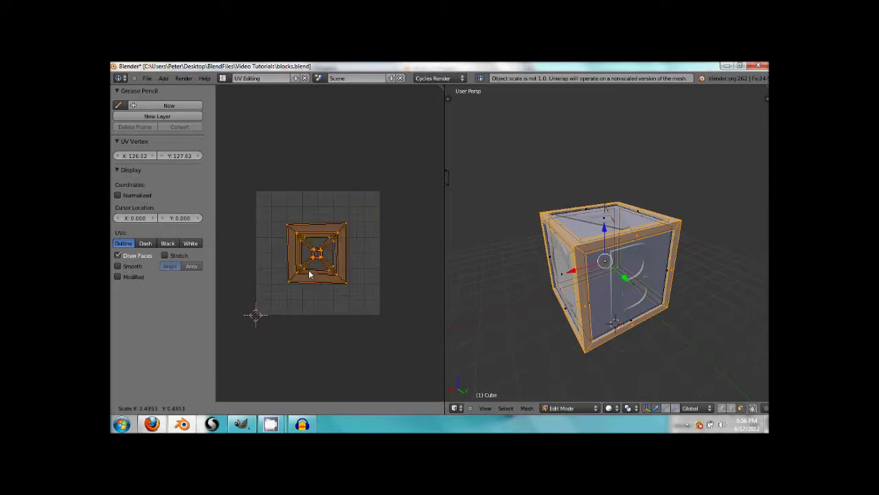
pyautogui.click(314, 269)
pyautogui.press('g')
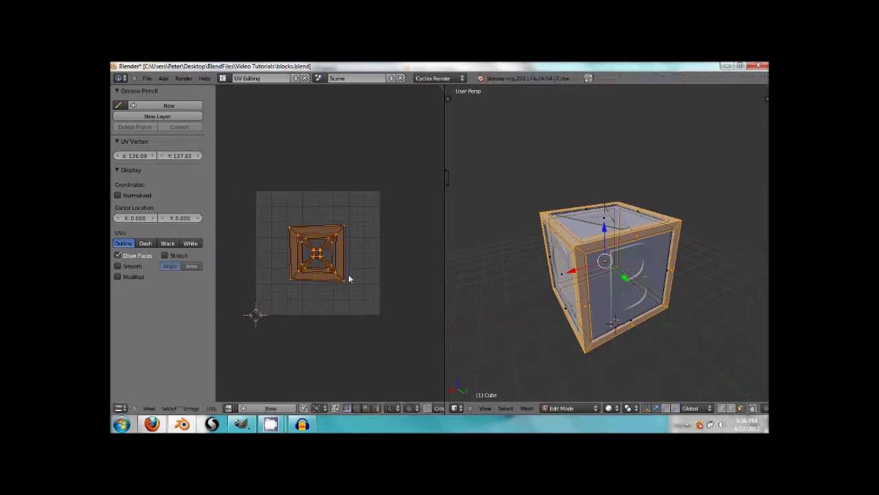
pyautogui.click(387, 304)
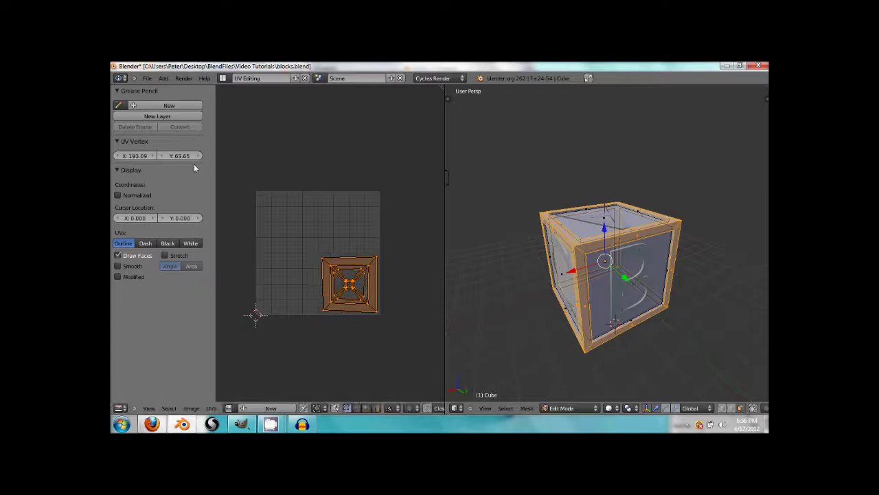
# Step: Deselect the outer frame and select the four narrow inner rim faces around the recessed C panel
pyautogui.moveTo(609, 307); pyautogui.dragTo(571, 303, button='middle')
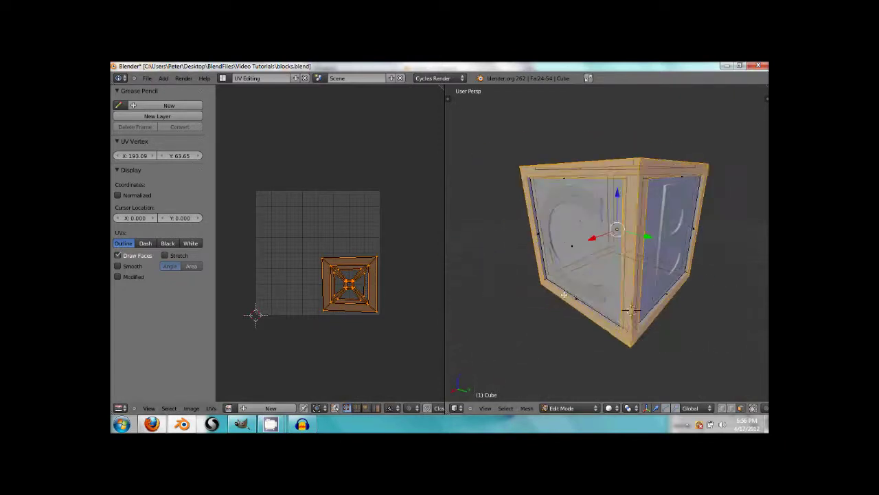
pyautogui.press('a')
pyautogui.scroll(5, 567, 295)
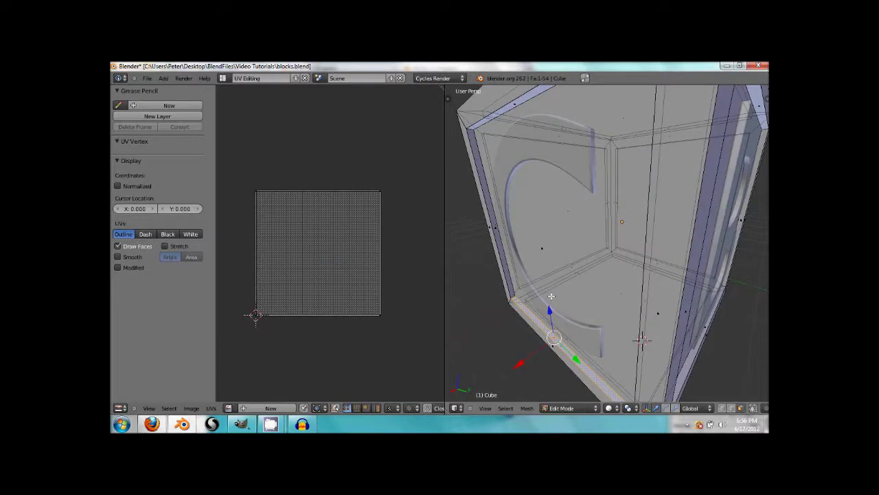
pyautogui.keyDown('alt'); pyautogui.keyDown('shift'); pyautogui.rightClick(495, 229); pyautogui.keyUp('shift'); pyautogui.keyUp('alt')
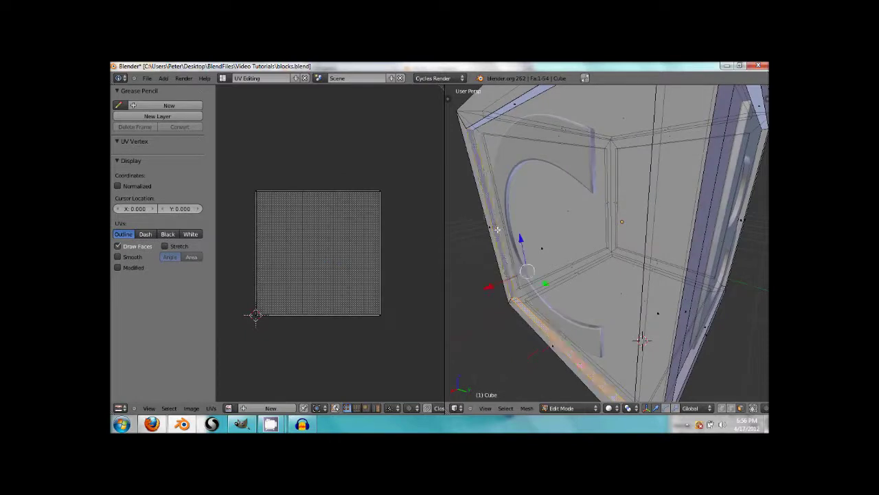
pyautogui.moveTo(521, 228); pyautogui.dragTo(568, 134, button='middle')
pyautogui.keyDown('alt'); pyautogui.keyDown('shift'); pyautogui.rightClick(597, 122); pyautogui.keyUp('shift'); pyautogui.keyUp('alt')
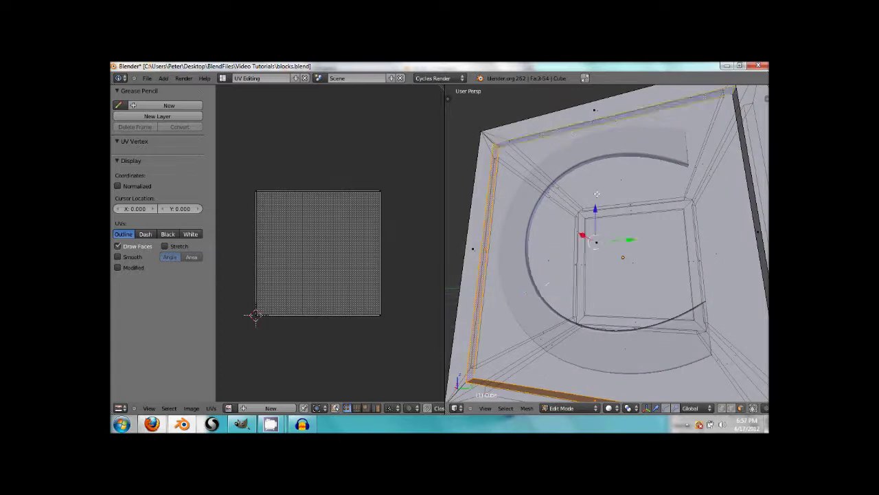
pyautogui.moveTo(620, 238); pyautogui.dragTo(595, 217, button='middle')
pyautogui.keyDown('alt'); pyautogui.keyDown('shift'); pyautogui.rightClick(656, 220); pyautogui.keyUp('shift'); pyautogui.keyUp('alt')
# Step: Add the four narrow inner rim faces around the recessed B panel to the selection
pyautogui.moveTo(669, 238); pyautogui.dragTo(595, 259, button='middle')
pyautogui.moveTo(543, 248)
pyautogui.mouseDown(button='middle')
pyautogui.moveTo(690, 258)
pyautogui.moveTo(536, 249)
pyautogui.mouseUp(button='middle')
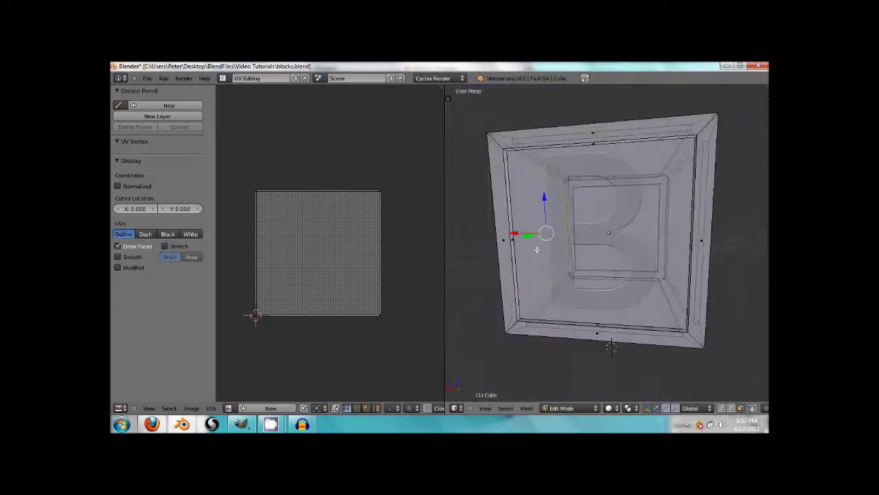
pyautogui.keyDown('alt'); pyautogui.rightClick(512, 240); pyautogui.keyUp('alt')
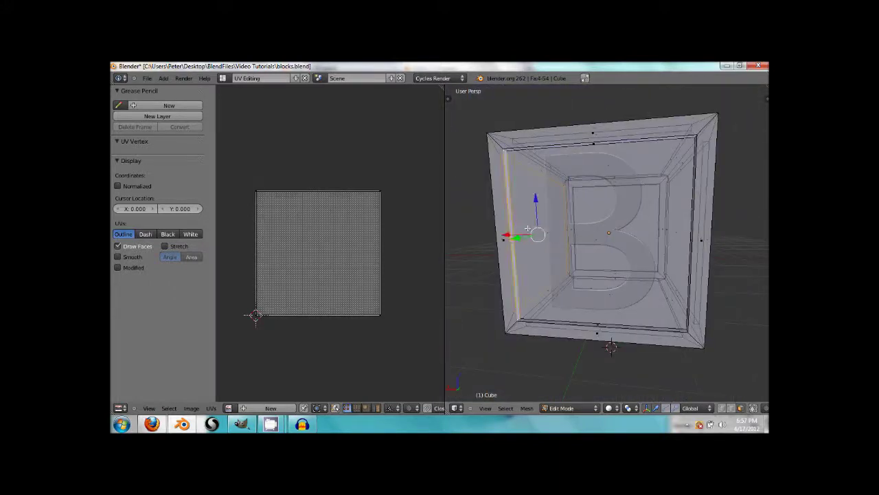
pyautogui.keyDown('alt'); pyautogui.keyDown('shift'); pyautogui.rightClick(595, 143); pyautogui.keyUp('shift'); pyautogui.keyUp('alt')
pyautogui.keyDown('alt'); pyautogui.keyDown('shift'); pyautogui.rightClick(598, 324); pyautogui.keyUp('shift'); pyautogui.keyUp('alt')
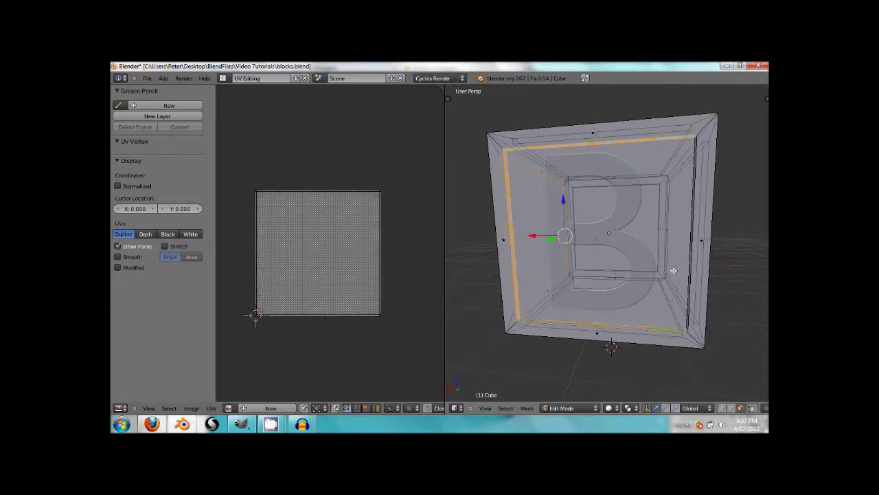
pyautogui.keyDown('alt'); pyautogui.keyDown('shift'); pyautogui.rightClick(693, 240); pyautogui.keyUp('shift'); pyautogui.keyUp('alt')
# Step: Add the four narrow inner rim faces around the recessed E panel to the selection
pyautogui.moveTo(696, 242); pyautogui.dragTo(559, 243, button='middle')
pyautogui.keyDown('shift'); pyautogui.rightClick(549, 259); pyautogui.keyUp('shift')
pyautogui.scroll(-1, 596, 226)
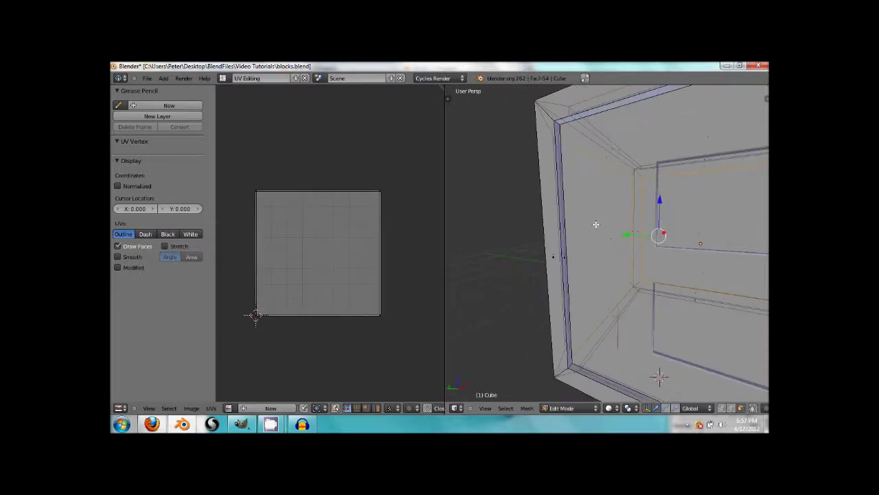
pyautogui.keyDown('alt'); pyautogui.keyDown('shift'); pyautogui.rightClick(567, 260); pyautogui.keyUp('shift'); pyautogui.keyUp('alt')
pyautogui.moveTo(586, 259); pyautogui.dragTo(679, 154, button='middle')
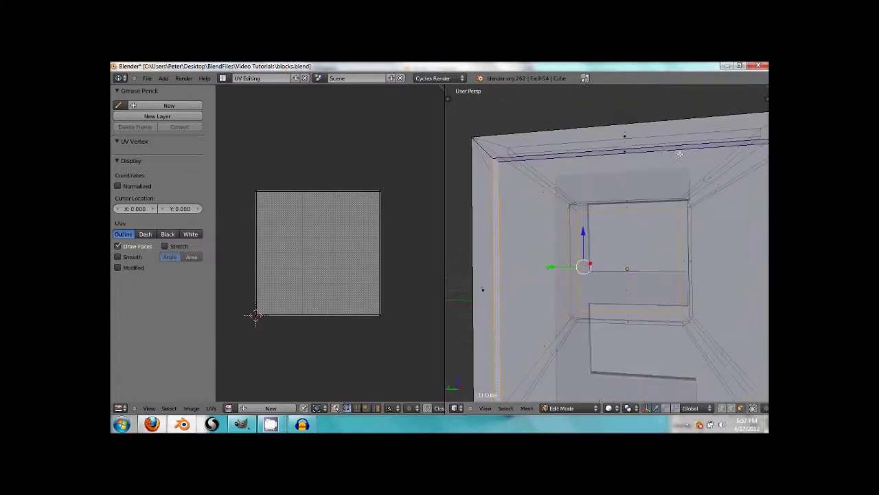
pyautogui.keyDown('alt'); pyautogui.keyDown('shift'); pyautogui.rightClick(626, 152); pyautogui.keyUp('shift'); pyautogui.keyUp('alt')
pyautogui.moveTo(605, 180); pyautogui.dragTo(674, 260, button='middle')
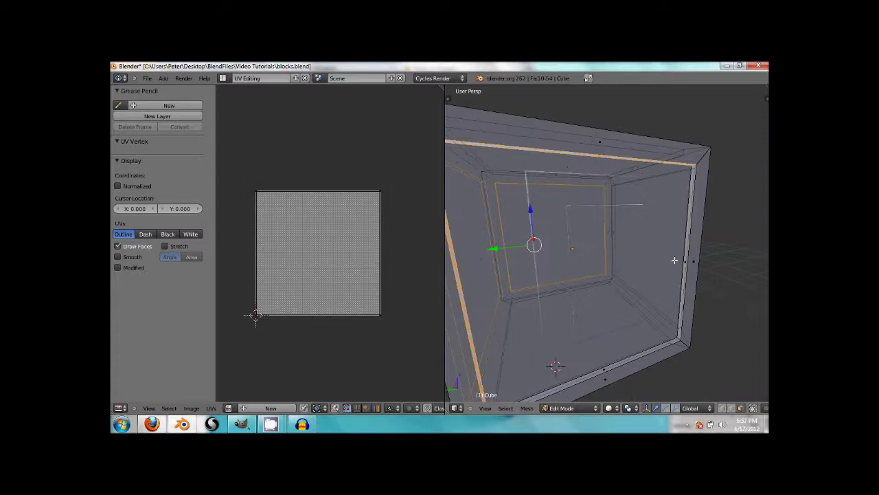
pyautogui.keyDown('alt'); pyautogui.keyDown('shift'); pyautogui.rightClick(683, 267); pyautogui.keyUp('shift'); pyautogui.keyUp('alt')
pyautogui.keyDown('alt'); pyautogui.keyDown('shift'); pyautogui.rightClick(605, 365); pyautogui.keyUp('shift'); pyautogui.keyUp('alt')
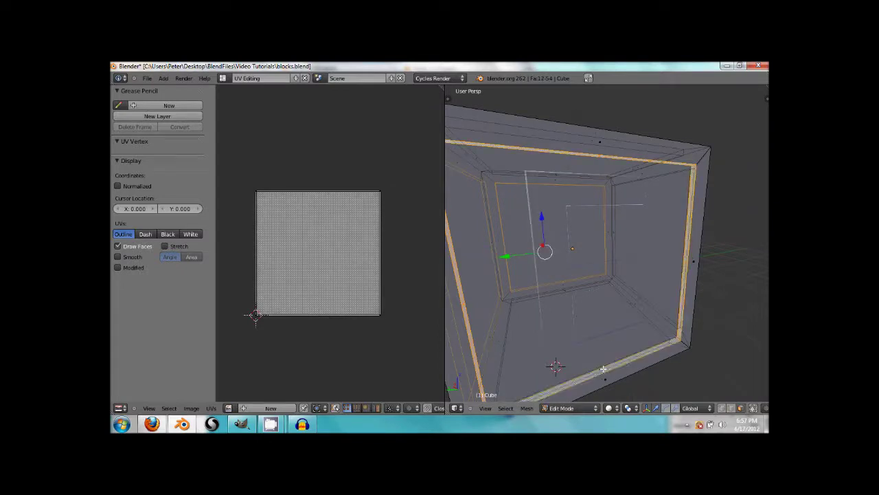
# Step: Add the four narrow inner rim faces around the recessed D panel to the selection
pyautogui.moveTo(604, 365); pyautogui.dragTo(658, 339, button='middle')
pyautogui.keyDown('alt'); pyautogui.keyDown('shift'); pyautogui.rightClick(666, 334); pyautogui.keyUp('shift'); pyautogui.keyUp('alt')
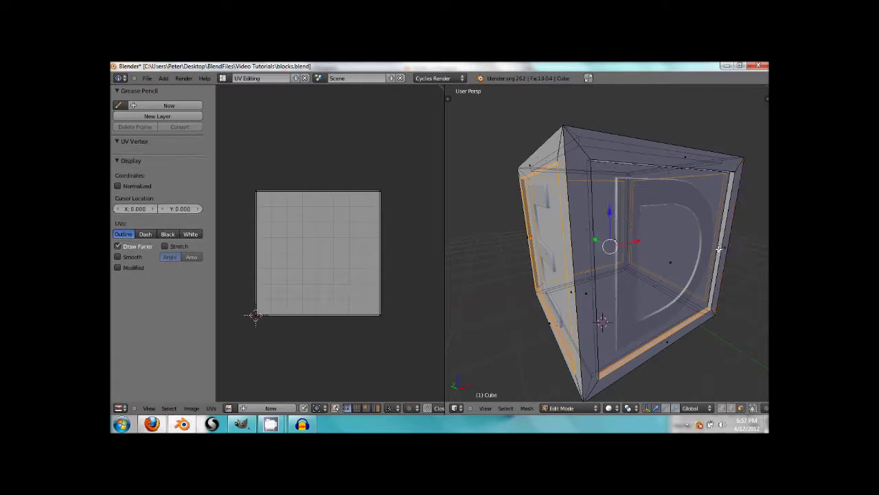
pyautogui.keyDown('alt'); pyautogui.keyDown('shift'); pyautogui.rightClick(721, 246); pyautogui.keyUp('shift'); pyautogui.keyUp('alt')
pyautogui.moveTo(721, 246); pyautogui.dragTo(602, 265, button='middle')
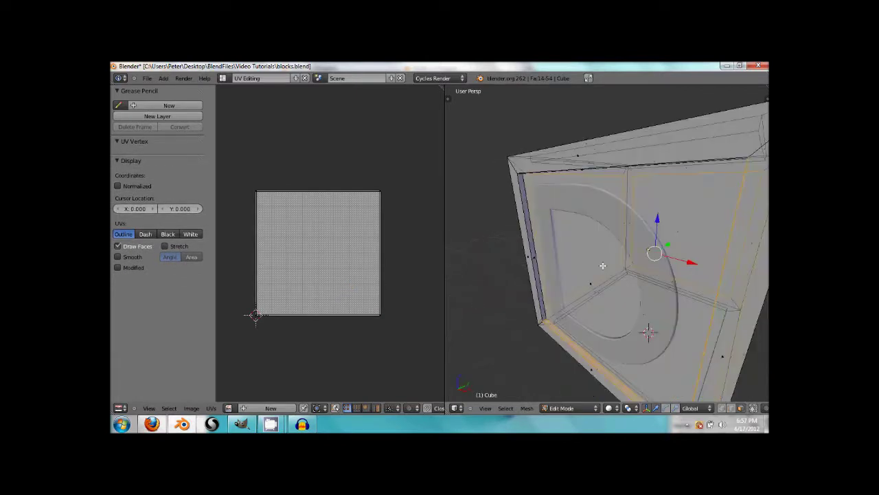
pyautogui.keyDown('alt'); pyautogui.keyDown('shift'); pyautogui.rightClick(532, 258); pyautogui.keyUp('shift'); pyautogui.keyUp('alt')
pyautogui.moveTo(532, 258); pyautogui.dragTo(599, 208, button='middle')
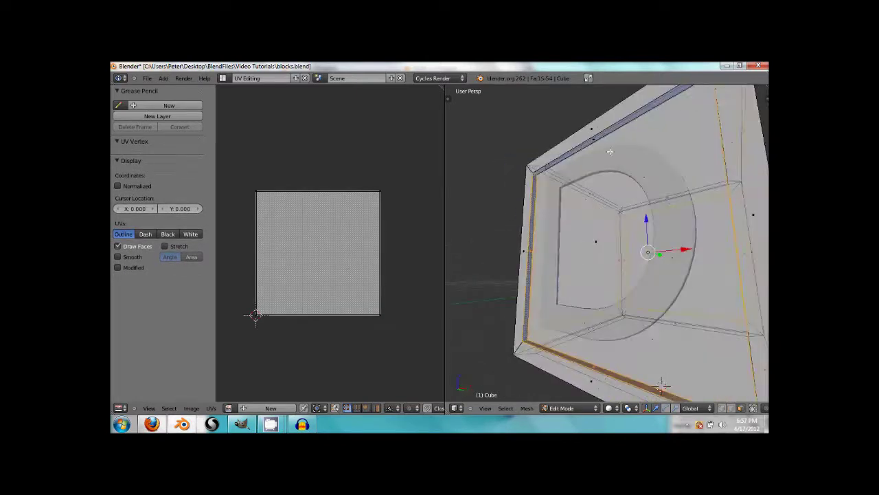
pyautogui.keyDown('alt'); pyautogui.keyDown('shift'); pyautogui.rightClick(594, 139); pyautogui.keyUp('shift'); pyautogui.keyUp('alt')
# Step: Add the four narrow inner rim faces around the A panel on top of the cube to the selection
pyautogui.moveTo(657, 175); pyautogui.dragTo(561, 178, button='middle')
pyautogui.keyDown('alt'); pyautogui.keyDown('shift'); pyautogui.rightClick(568, 186); pyautogui.keyUp('shift'); pyautogui.keyUp('alt')
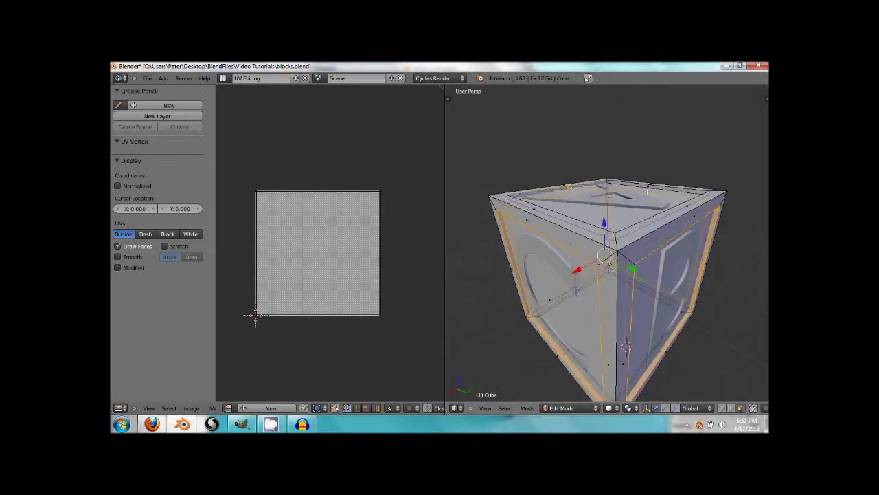
pyautogui.keyDown('alt'); pyautogui.keyDown('shift'); pyautogui.rightClick(648, 190); pyautogui.keyUp('shift'); pyautogui.keyUp('alt')
pyautogui.moveTo(648, 189); pyautogui.dragTo(645, 136, button='middle')
pyautogui.keyDown('alt'); pyautogui.keyDown('shift'); pyautogui.rightClick(692, 176); pyautogui.keyUp('shift'); pyautogui.keyUp('alt')
pyautogui.keyDown('alt'); pyautogui.keyDown('shift'); pyautogui.rightClick(684, 176); pyautogui.keyUp('shift'); pyautogui.keyUp('alt')
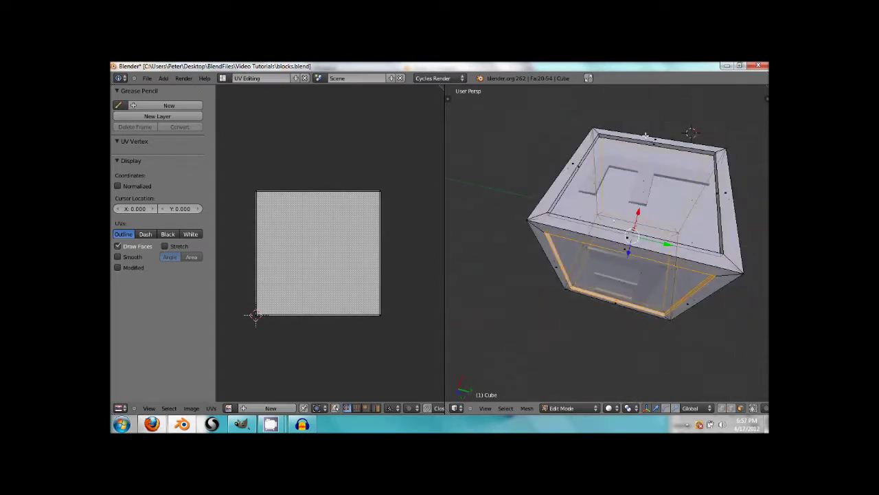
# Step: Add the four narrow inner rim faces around the recessed panel on the cube's underside to the selection
pyautogui.keyDown('alt'); pyautogui.keyDown('shift'); pyautogui.rightClick(656, 141); pyautogui.keyUp('shift'); pyautogui.keyUp('alt')
pyautogui.keyDown('alt'); pyautogui.keyDown('shift'); pyautogui.rightClick(652, 145); pyautogui.keyUp('shift'); pyautogui.keyUp('alt')
pyautogui.keyDown('alt'); pyautogui.keyDown('shift'); pyautogui.rightClick(718, 193); pyautogui.keyUp('shift'); pyautogui.keyUp('alt')
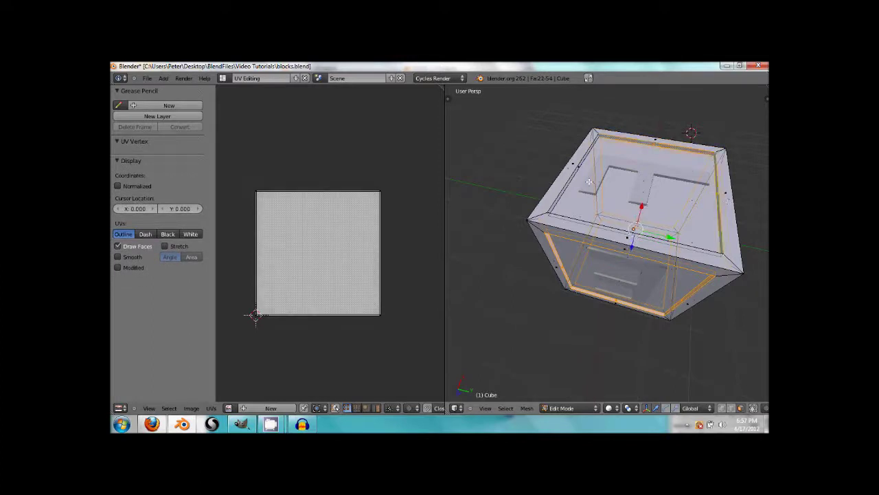
pyautogui.keyDown('alt'); pyautogui.keyDown('shift'); pyautogui.rightClick(580, 166); pyautogui.keyUp('shift'); pyautogui.keyUp('alt')
pyautogui.moveTo(580, 167); pyautogui.dragTo(634, 275, button='middle')
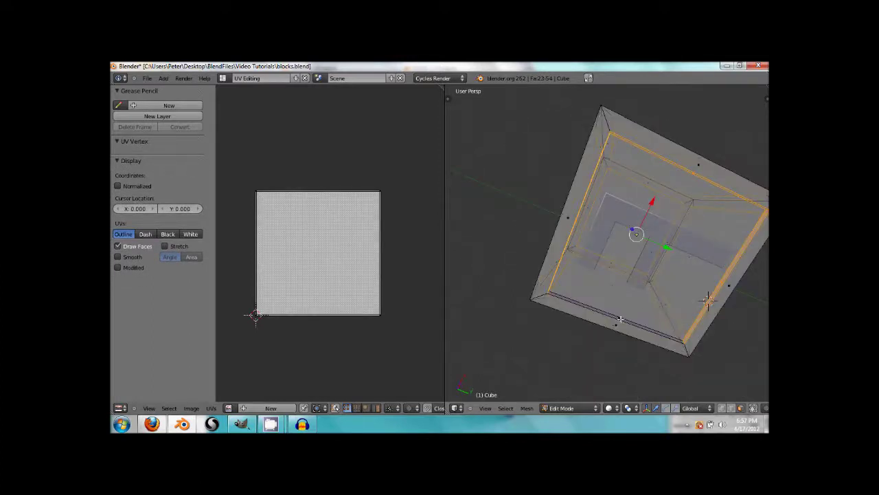
pyautogui.keyDown('alt'); pyautogui.keyDown('shift'); pyautogui.rightClick(620, 320); pyautogui.keyUp('shift'); pyautogui.keyUp('alt')
# Step: Unwrap all the selected inner rim faces with the standard Unwrap method
pyautogui.moveTo(620, 319); pyautogui.dragTo(533, 225, button='middle')
pyautogui.press('u')
pyautogui.click(533, 224)
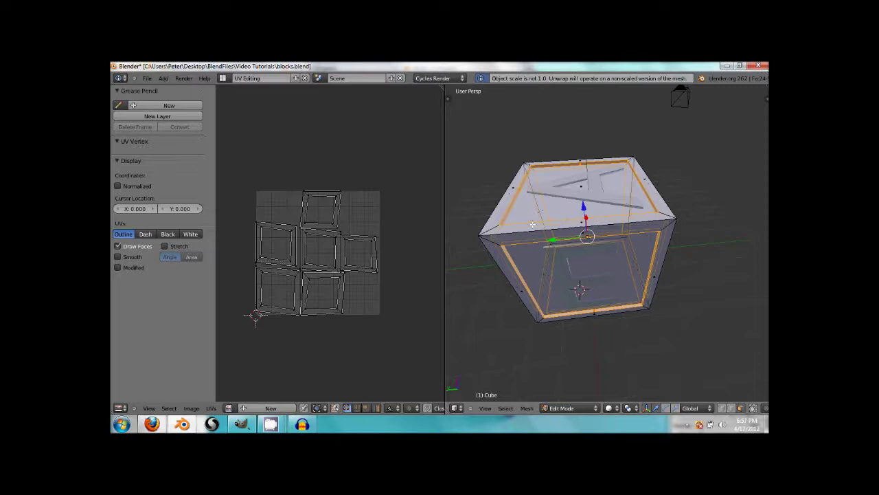
# Step: Shrink the inner rims' UV layout to about a quarter size and place it in the UV grid's empty lower-left area
pyautogui.press('s')
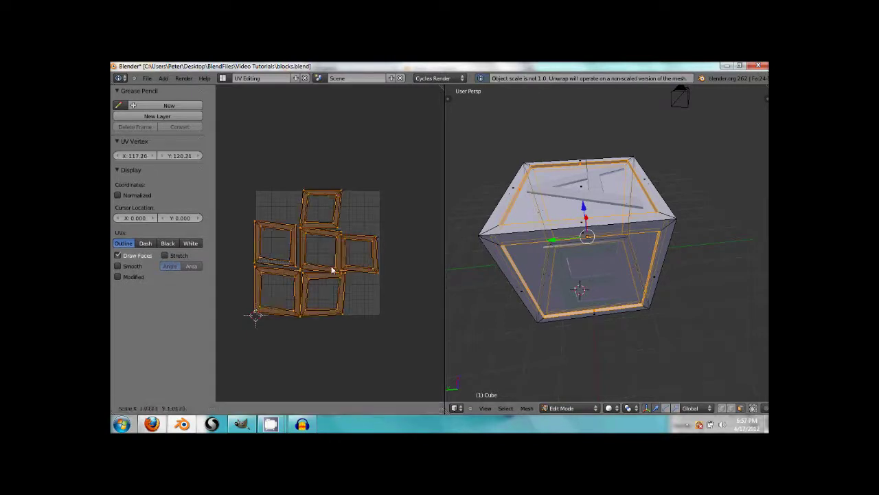
pyautogui.click(321, 254)
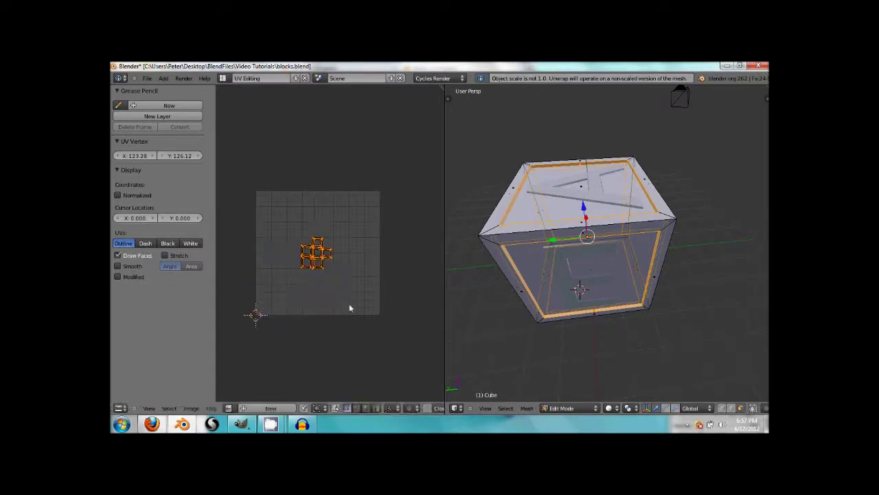
pyautogui.press('g')
pyautogui.click(315, 342)
# Step: Select every face of the cube so that all its UV islands show together in the UV grid
pyautogui.press('a')
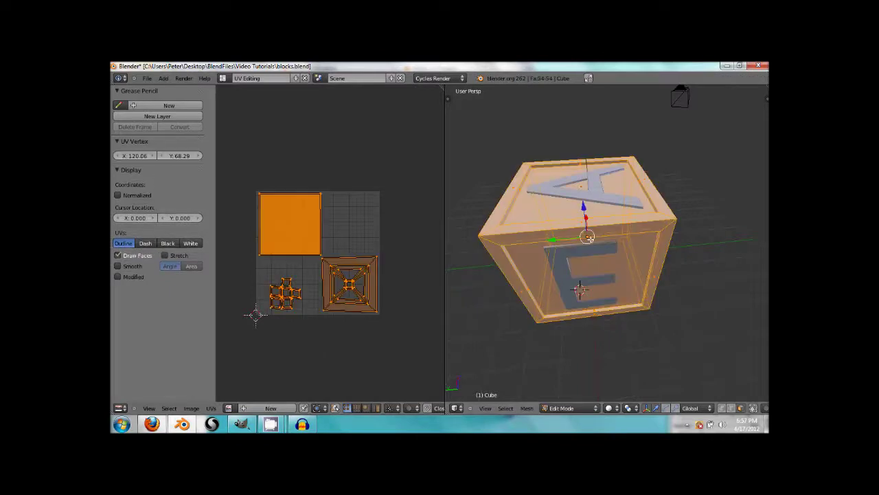
pyautogui.scroll(4, 261, 301)
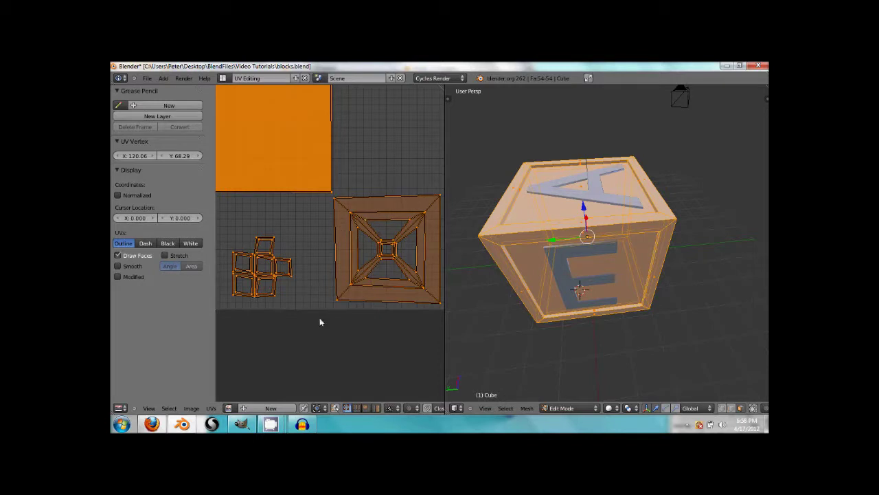
pyautogui.moveTo(350, 258); pyautogui.dragTo(340, 279, button='middle')
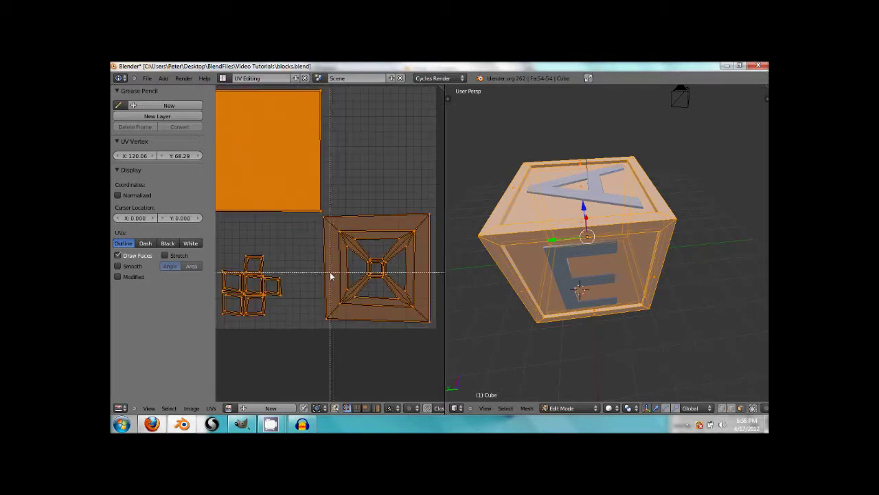
pyautogui.moveTo(284, 309); pyautogui.dragTo(328, 305, button='middle')
pyautogui.press('b')
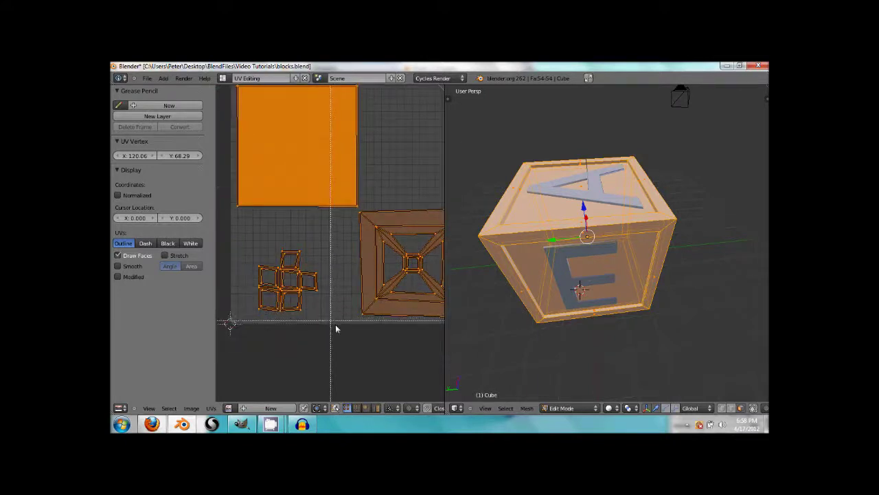
pyautogui.press('Escape')
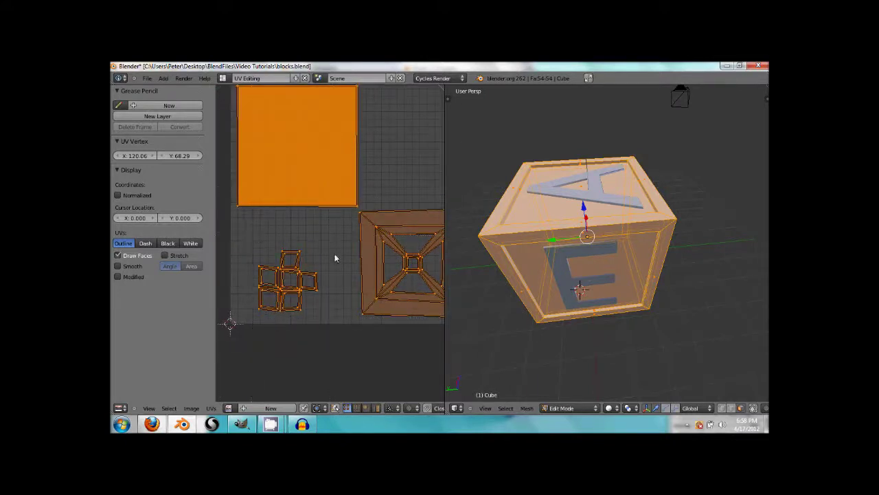
pyautogui.press('b')
pyautogui.press('Escape')
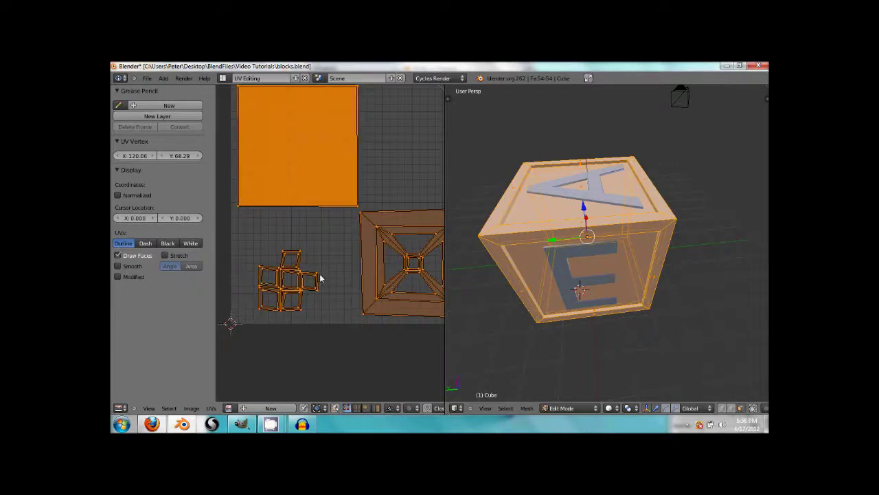
pyautogui.press('b')
pyautogui.moveTo(297, 250); pyautogui.dragTo(244, 242, button='middle')
pyautogui.moveTo(320, 215); pyautogui.dragTo(214, 102, button='middle')
pyautogui.press('b')
pyautogui.moveTo(415, 299); pyautogui.dragTo(375, 222, button='middle')
pyautogui.press('s')
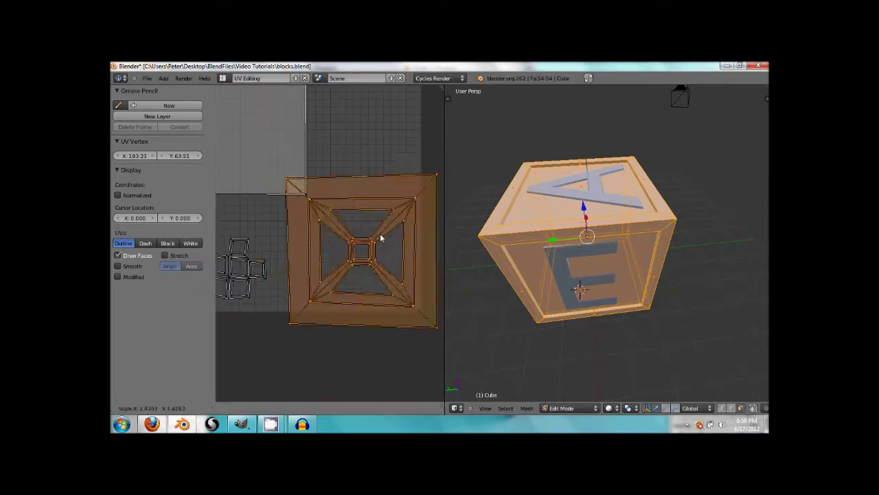
pyautogui.rightClick(384, 235)
# Step: Move the upper-left corner vertex of the outer frame's UV island up along Y to level the island's top edge
pyautogui.rightClick(328, 212)
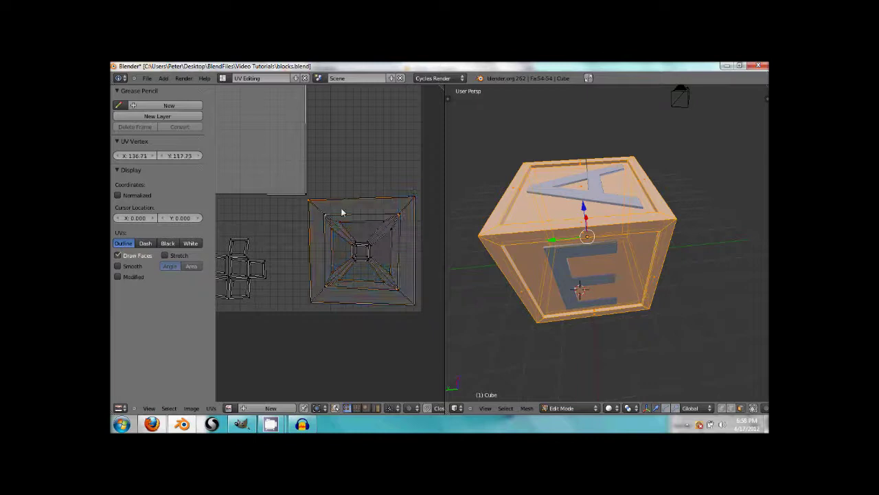
pyautogui.press('g')
pyautogui.press('y')
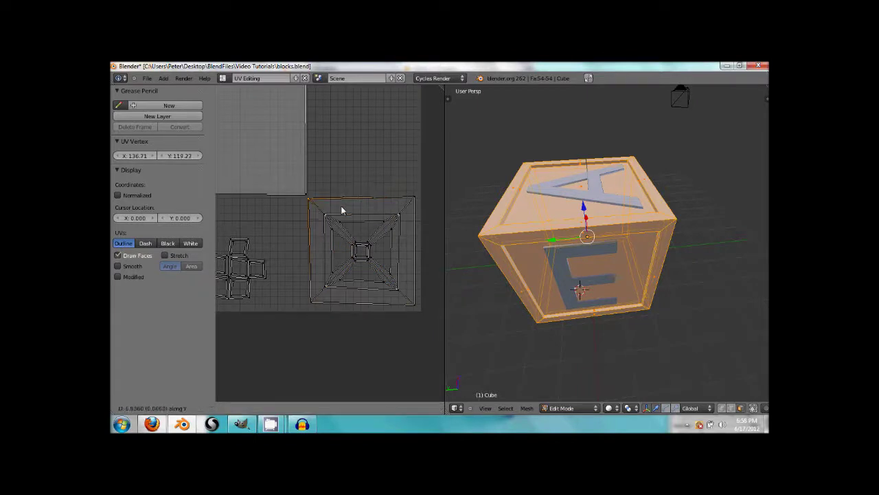
pyautogui.click(342, 208)
# Step: Move the lower-left corner vertex of the outer frame's UV island down along Y to about 7.07, levelling the bottom edge
pyautogui.rightClick(309, 300)
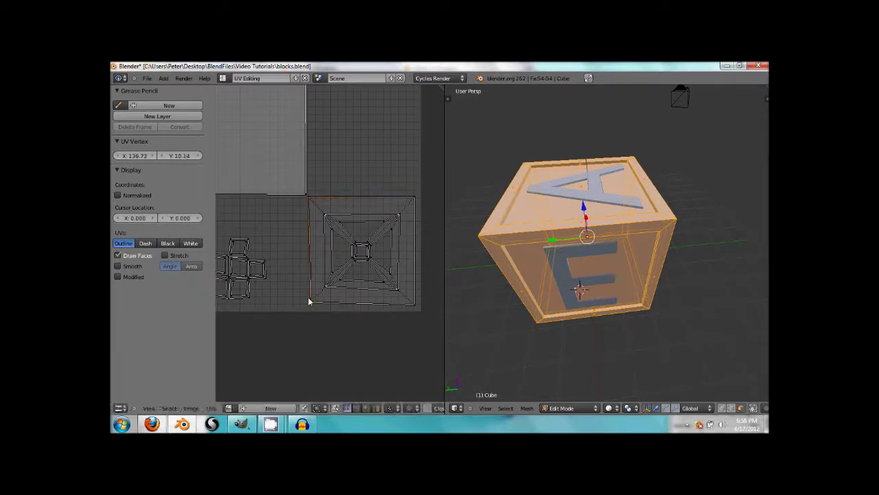
pyautogui.press('g')
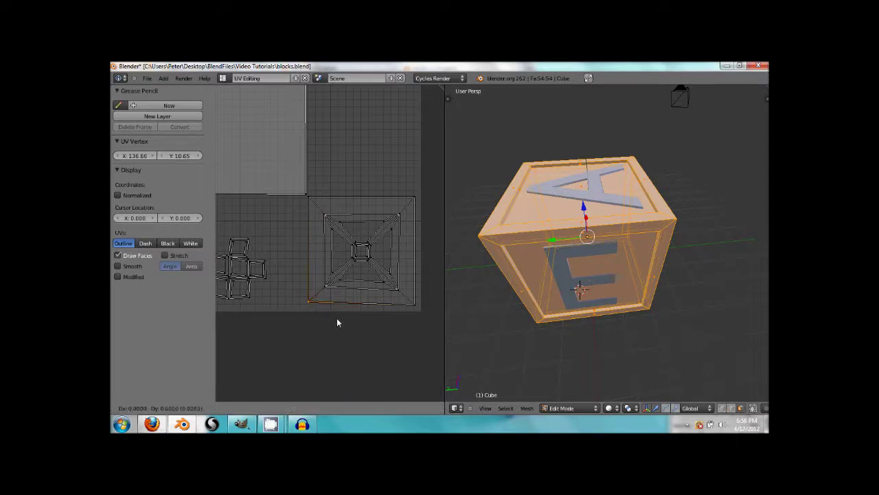
pyautogui.press('y')
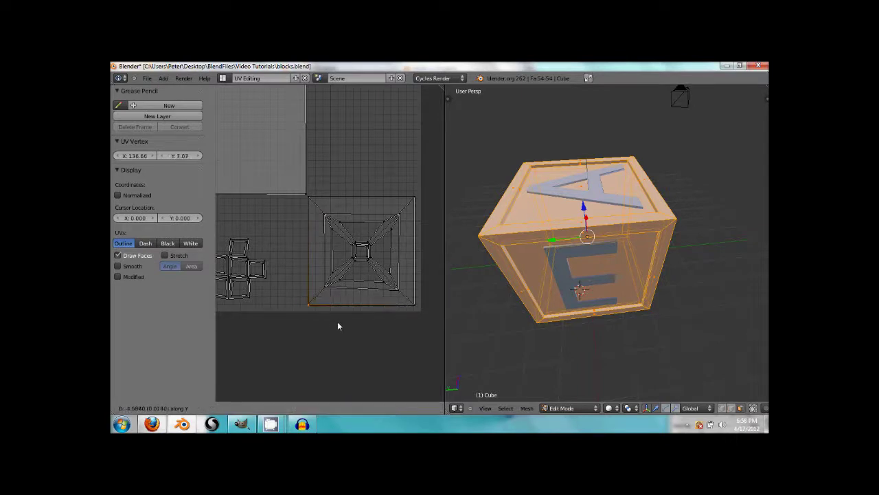
pyautogui.click(338, 322)
# Step: Review the arrangement of the complete UV layout, the available UV commands and the block from different sides
pyautogui.moveTo(381, 231); pyautogui.dragTo(367, 236, button='middle')
pyautogui.moveTo(291, 196); pyautogui.dragTo(389, 251, button='middle')
pyautogui.moveTo(359, 196); pyautogui.dragTo(269, 147, button='middle')
pyautogui.scroll(-2, 298, 179)
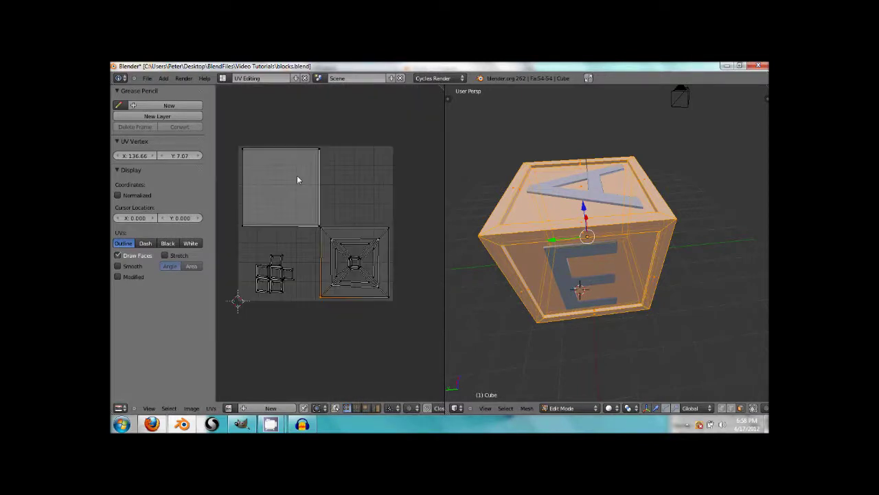
pyautogui.moveTo(331, 165); pyautogui.dragTo(340, 172, button='middle')
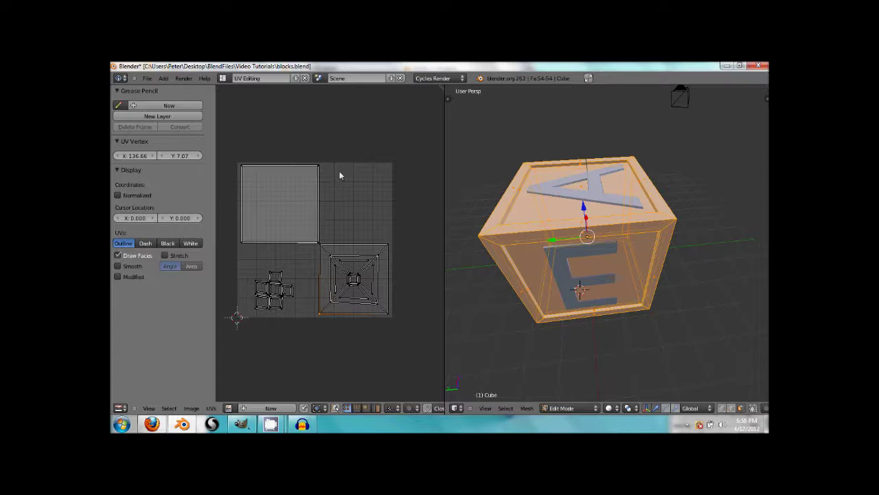
pyautogui.moveTo(534, 267); pyautogui.dragTo(580, 216, button='middle')
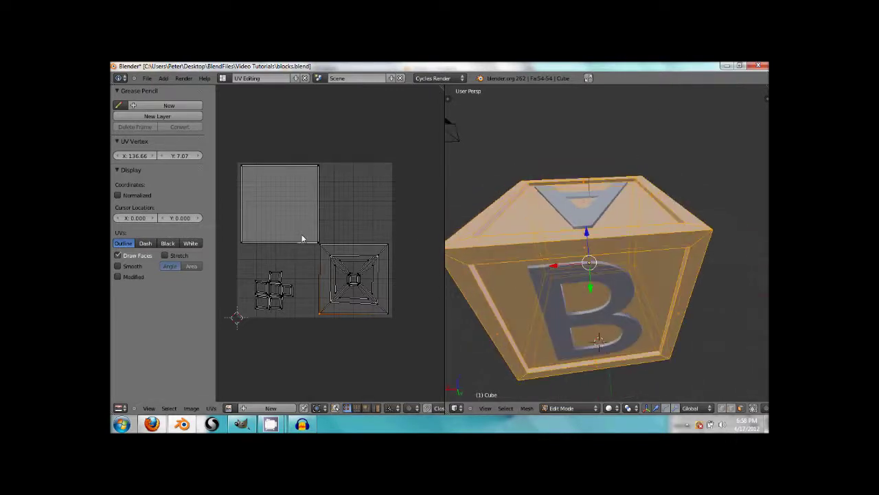
pyautogui.click(211, 408)
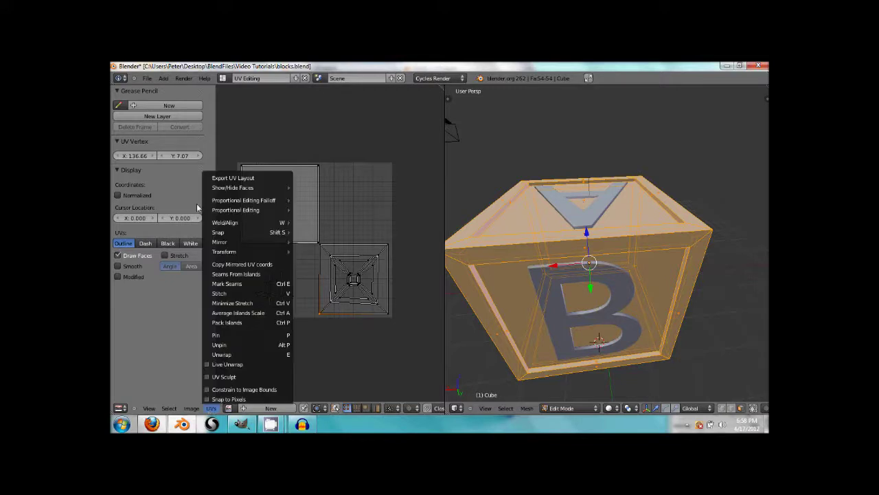
pyautogui.press('a')
pyautogui.press('a')
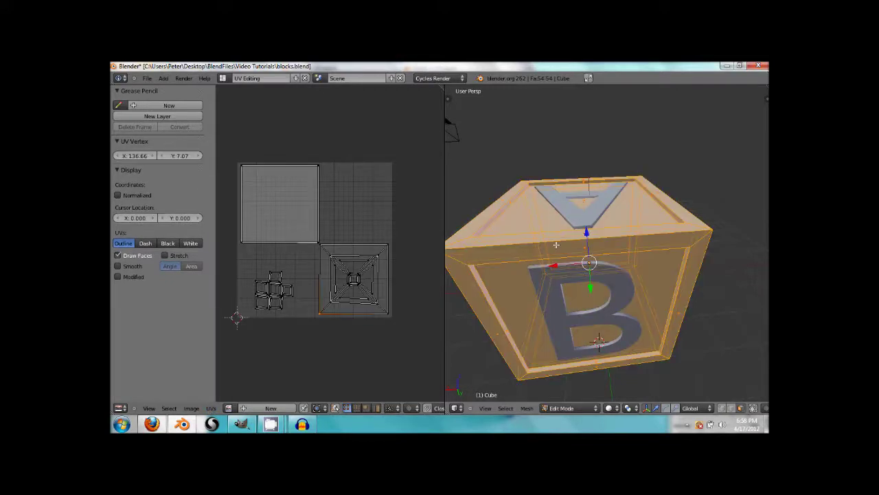
pyautogui.moveTo(561, 183)
pyautogui.mouseDown(button='middle')
pyautogui.moveTo(609, 235)
pyautogui.moveTo(561, 195)
pyautogui.mouseUp(button='middle')
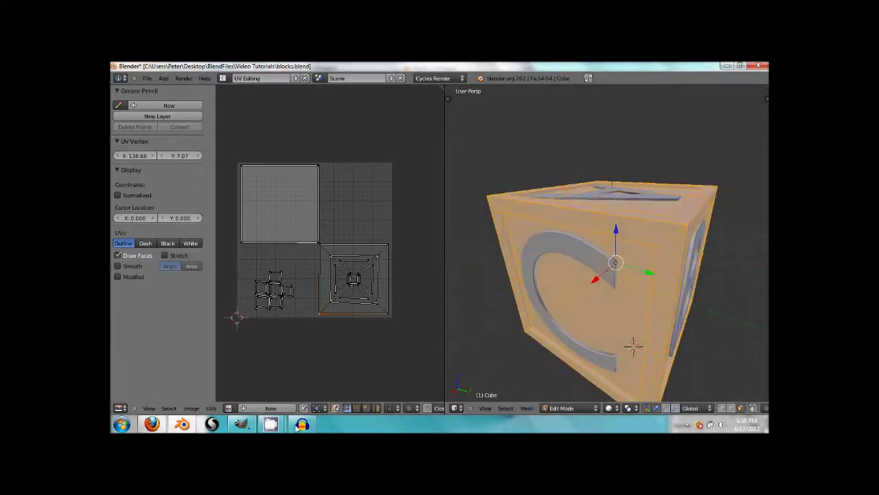
# Step: Select all UV islands of the block and check the settings for exporting the UV layout as an image
pyautogui.press('a')
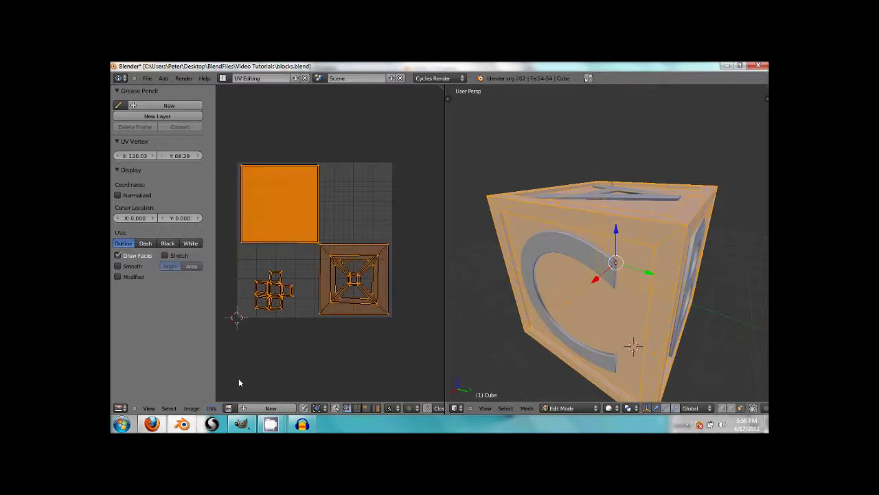
pyautogui.click(212, 410)
pyautogui.click(230, 179)
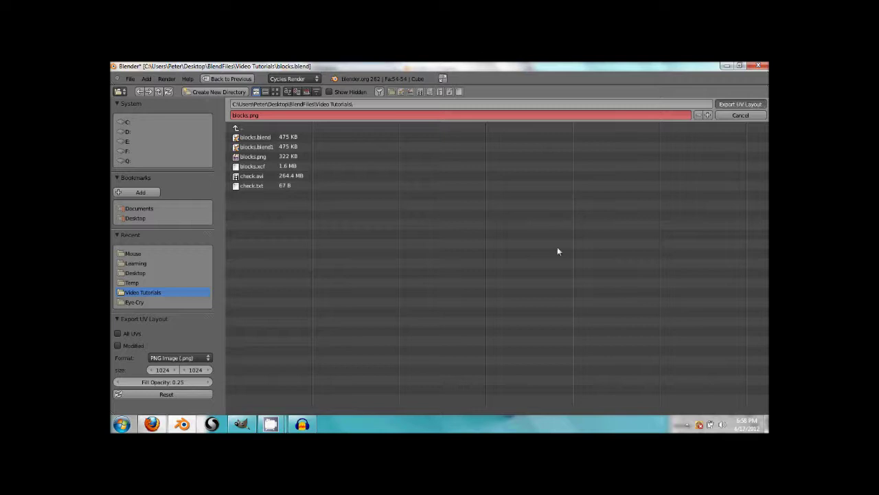
pyautogui.press('Escape')
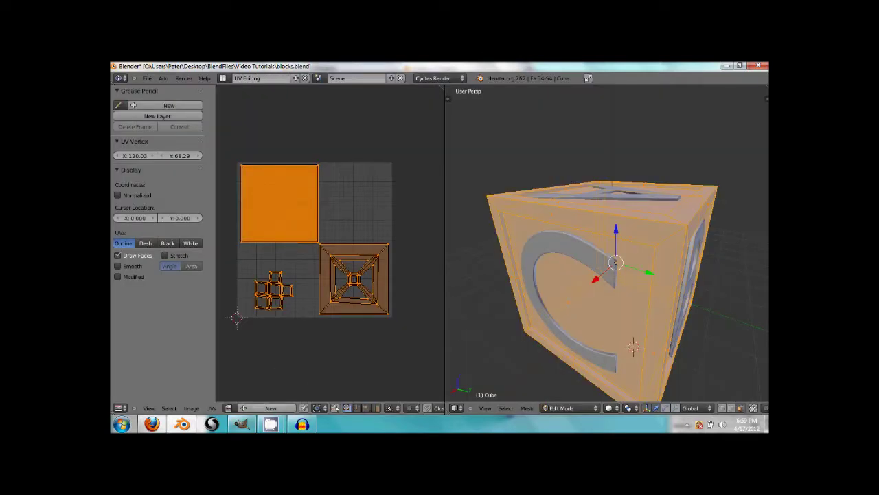
pyautogui.click(274, 426)
pyautogui.click(238, 344)
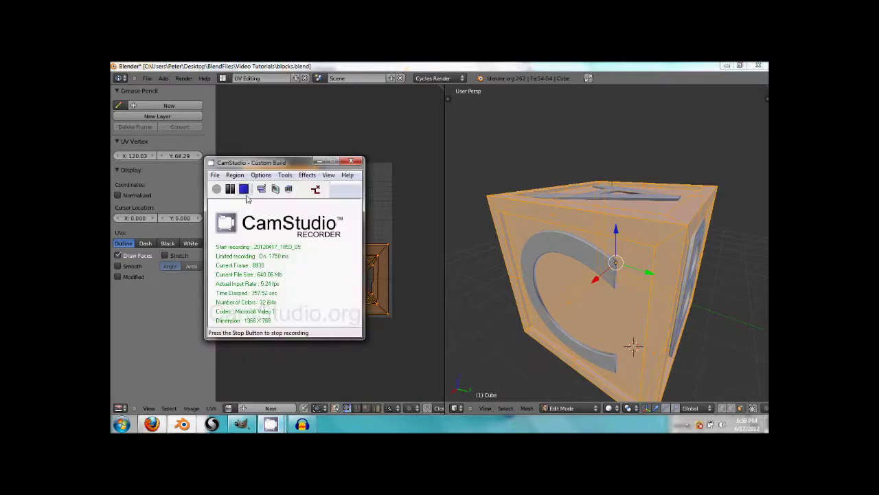
pyautogui.click(244, 189)
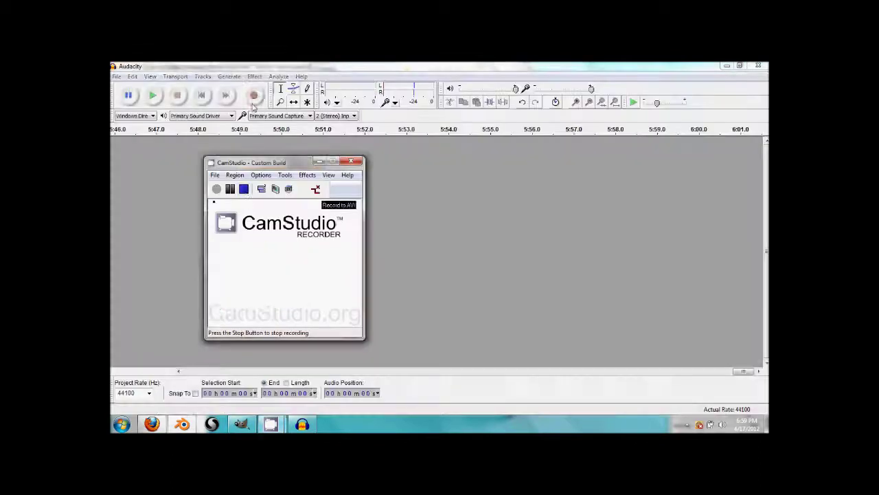
pyautogui.click(252, 97)
pyautogui.click(182, 424)
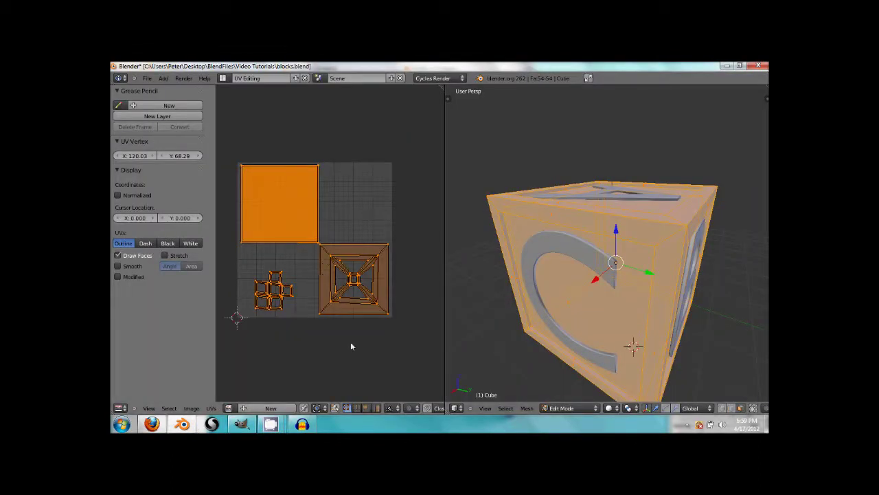
# Step: Return to the Default screen layout and select the letter C in Object Mode
pyautogui.click(222, 78)
pyautogui.click(244, 112)
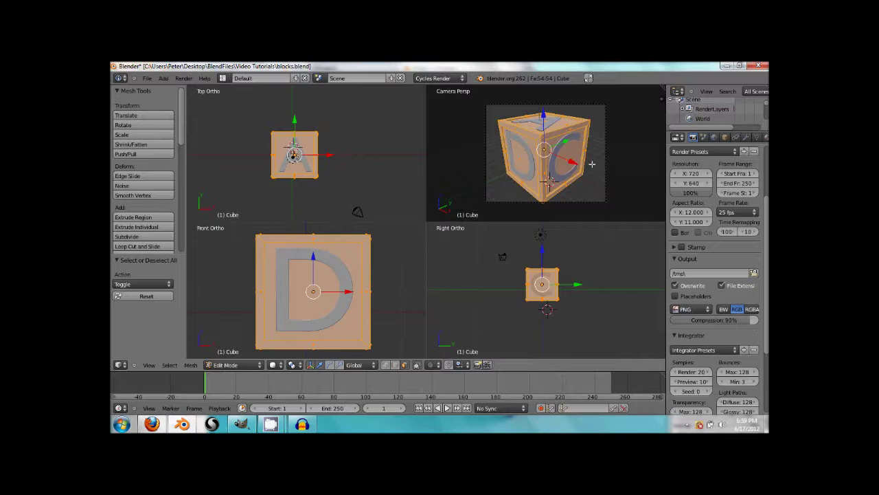
pyautogui.press('Tab')
pyautogui.rightClick(577, 120)
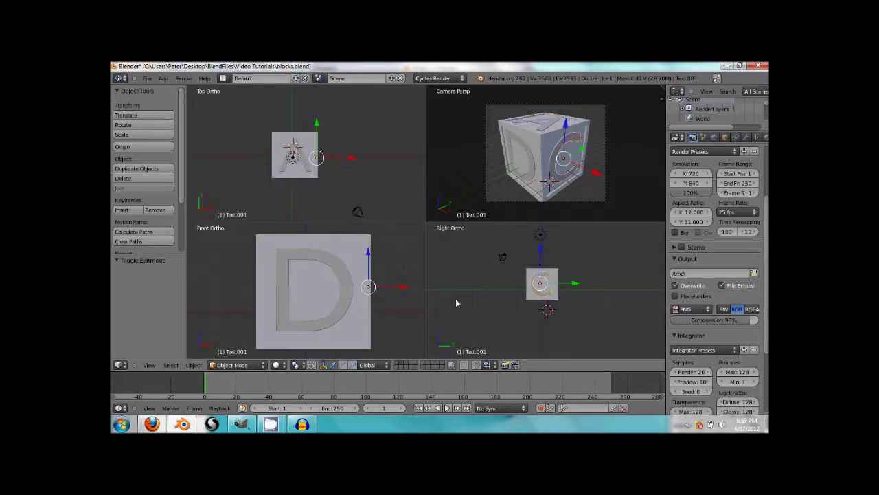
pyautogui.scroll(5, 540, 284)
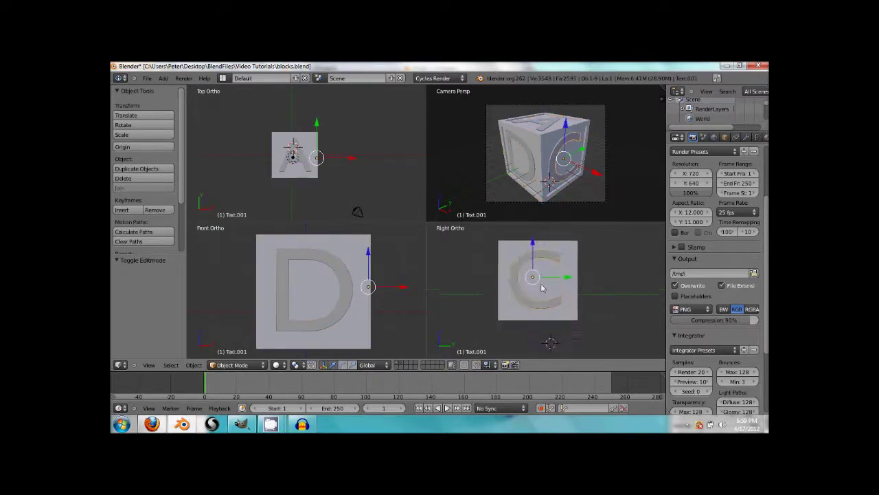
# Step: Assign the existing material named Material to the letter C and make it a separate single-user copy
pyautogui.click(740, 137)
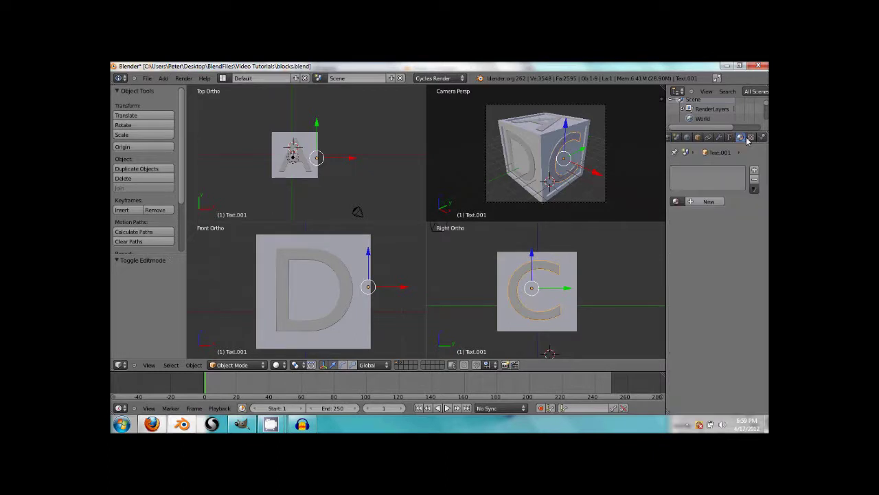
pyautogui.click(677, 201)
pyautogui.click(683, 217)
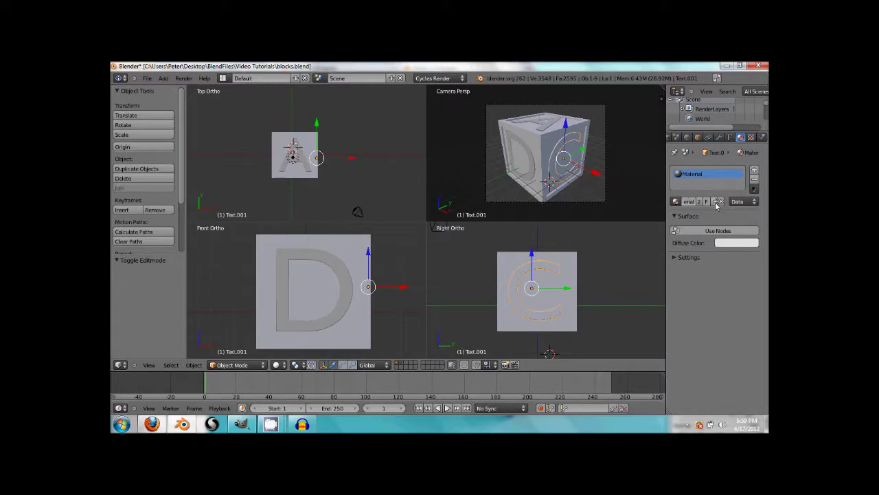
pyautogui.click(716, 201)
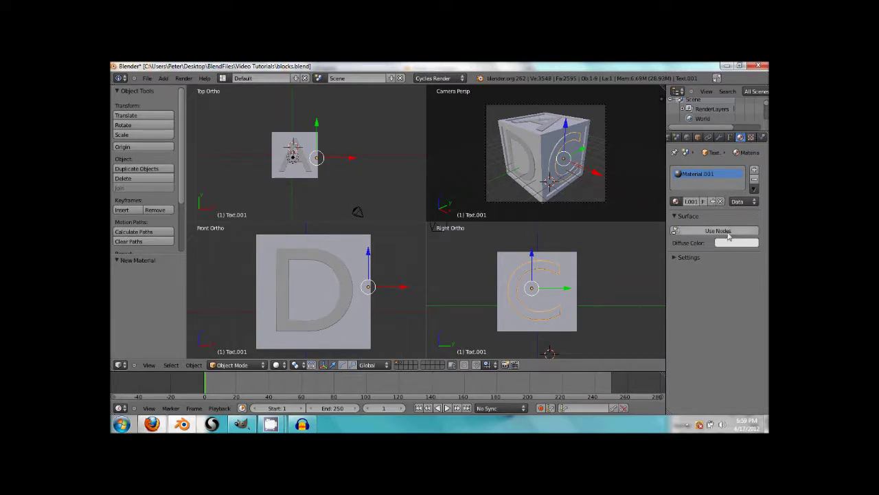
# Step: Make the C's material a node-based green Diffuse BSDF with roughness 0.230 and Light Path Is Glossy Ray as displacement
pyautogui.click(720, 231)
pyautogui.click(734, 248)
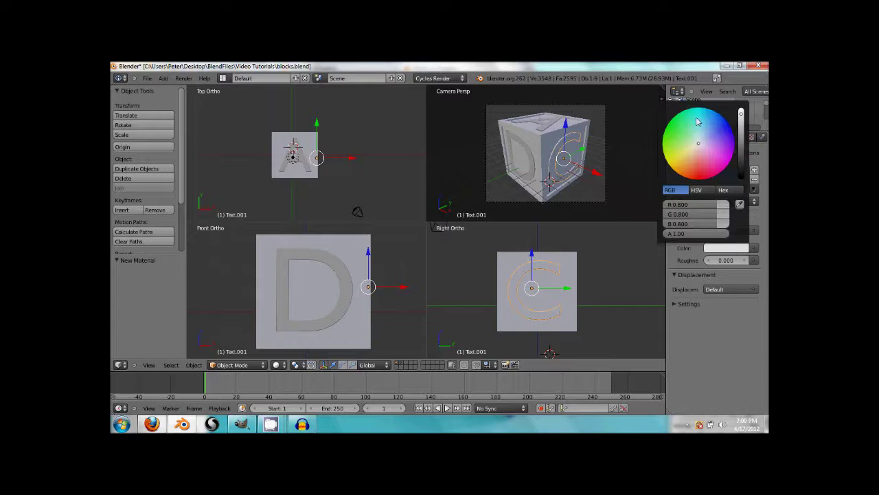
pyautogui.moveTo(700, 143); pyautogui.dragTo(669, 129)
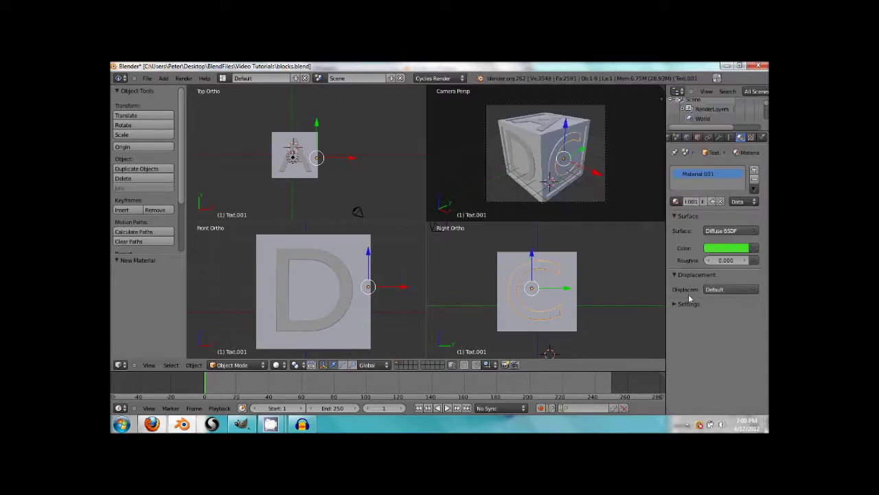
pyautogui.click(721, 289)
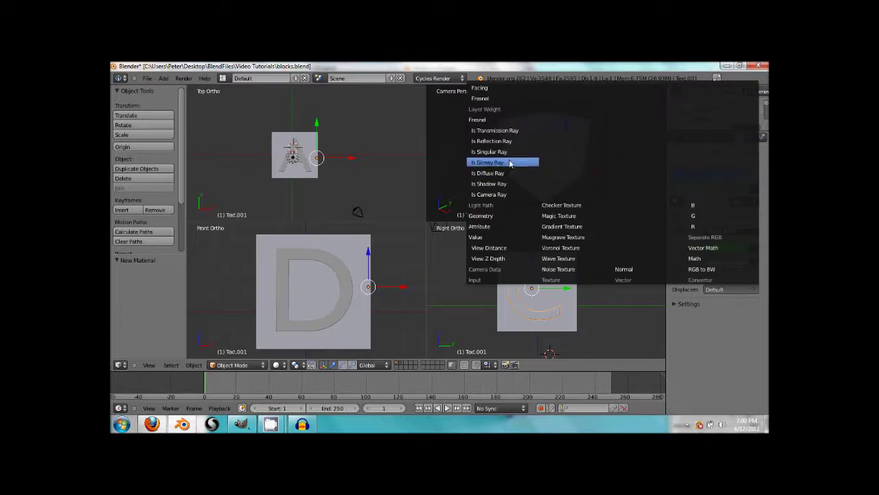
pyautogui.click(530, 162)
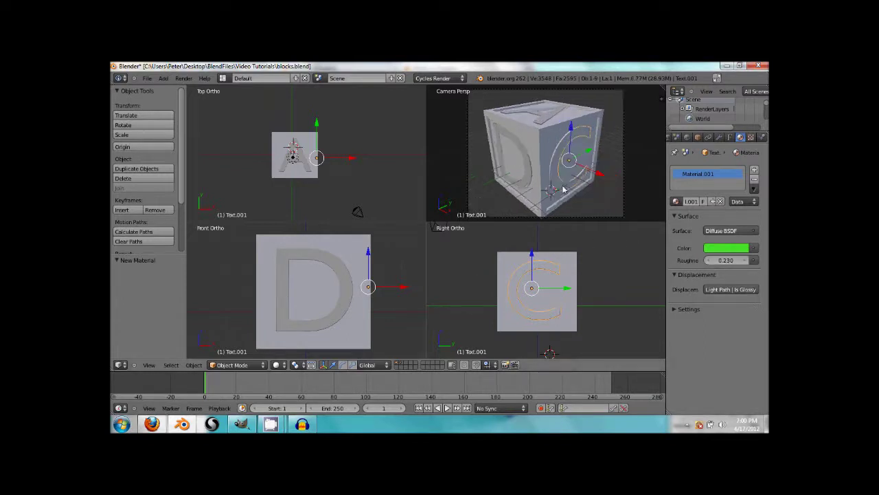
# Step: Enable nodes for the world background and use a Sky Texture as its colour
pyautogui.click(687, 138)
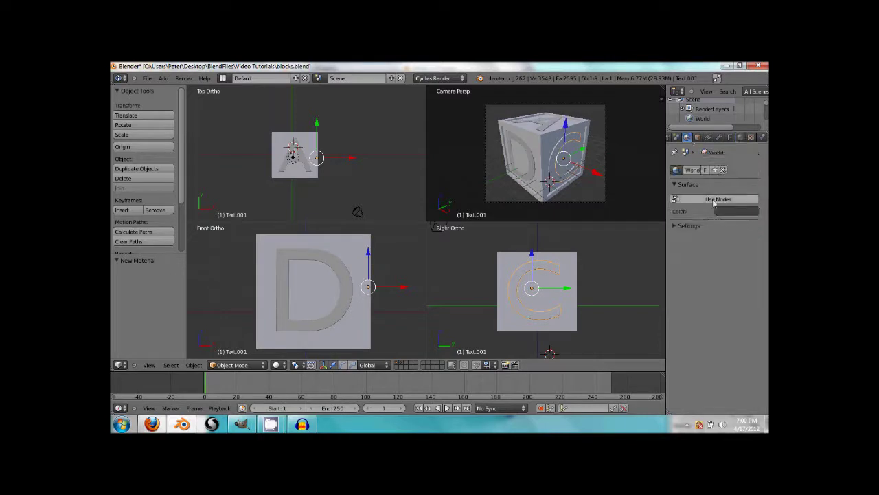
pyautogui.click(730, 199)
pyautogui.click(753, 216)
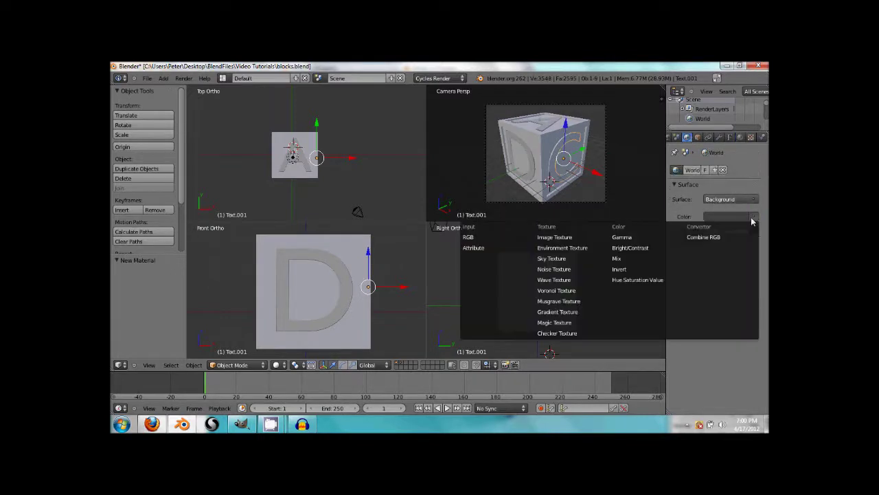
pyautogui.click(568, 258)
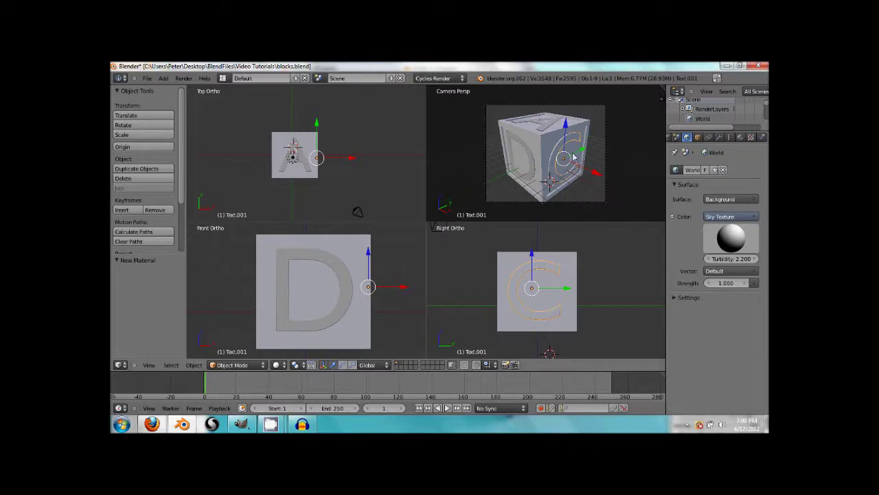
# Step: Render the block from the camera to check the letter C's material, and return to the 3D view
pyautogui.press('F12')
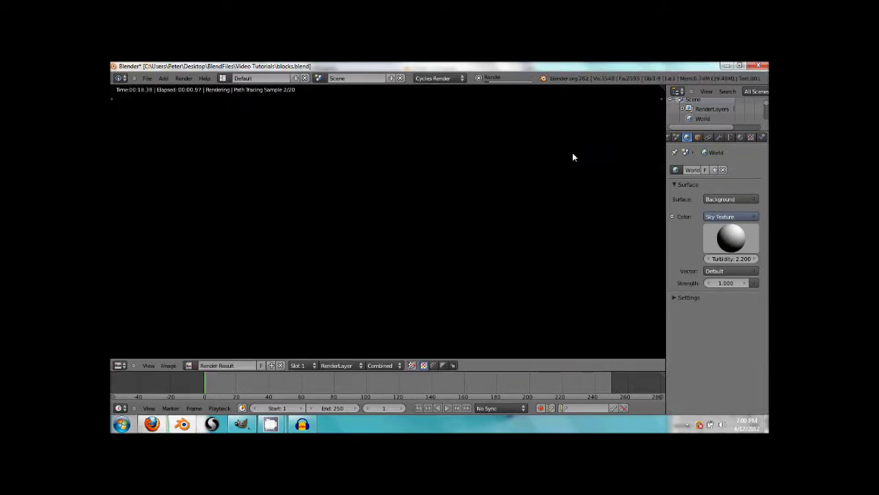
pyautogui.scroll(-3, 392, 205)
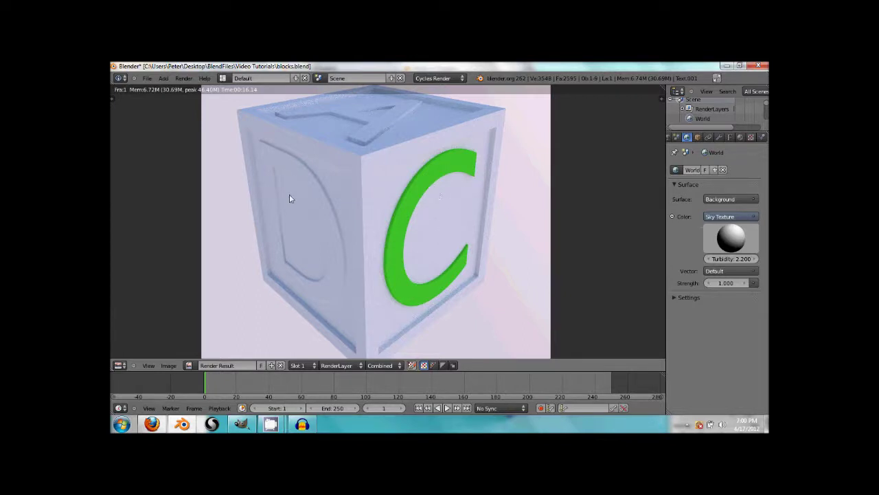
pyautogui.click(119, 364)
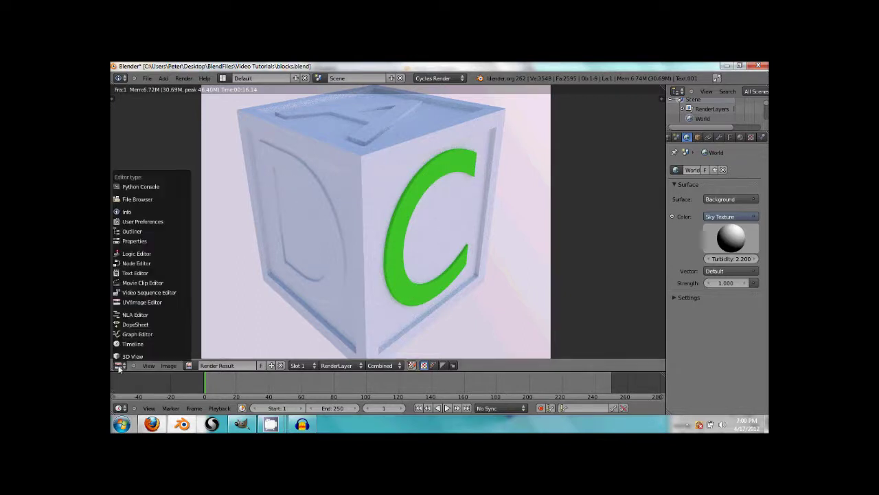
pyautogui.click(133, 357)
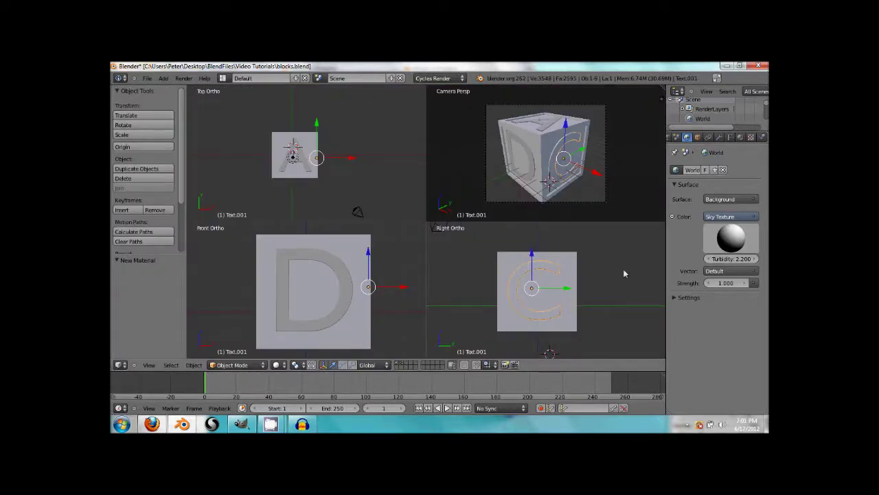
# Step: Assign the letter C's green material, Material.002, to the letter D and open its diffuse colour
pyautogui.click(740, 137)
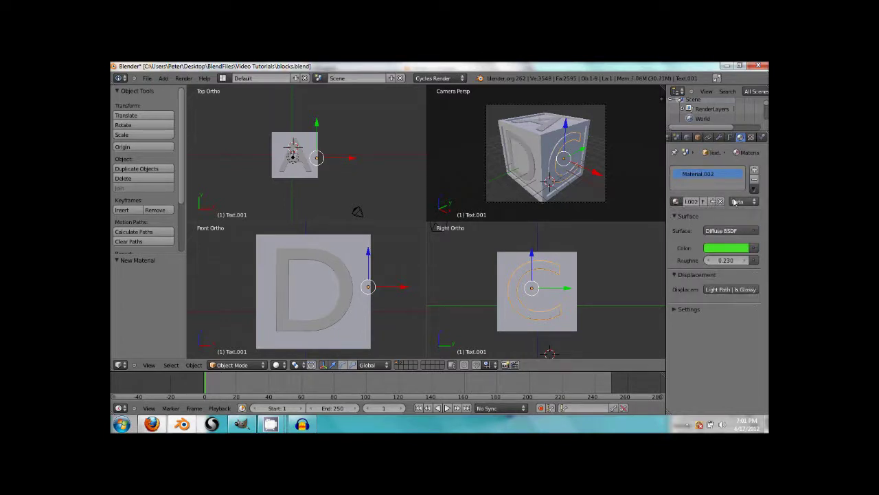
pyautogui.rightClick(323, 273)
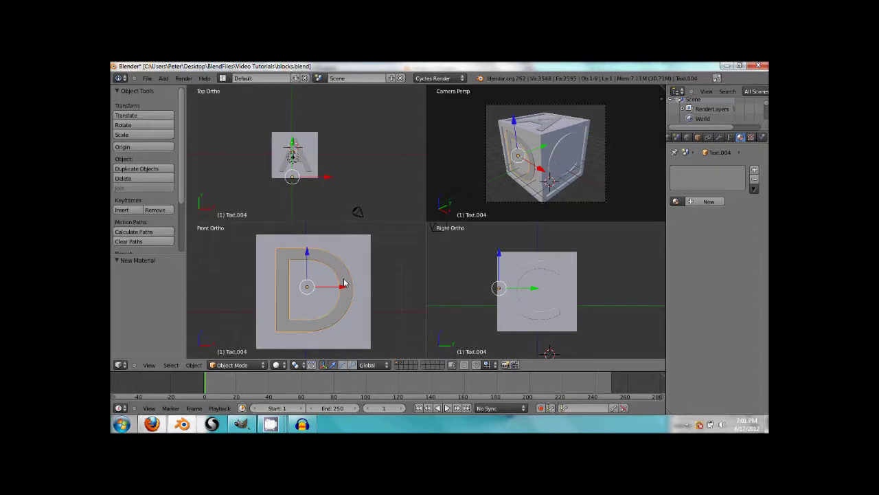
pyautogui.click(676, 201)
pyautogui.click(699, 236)
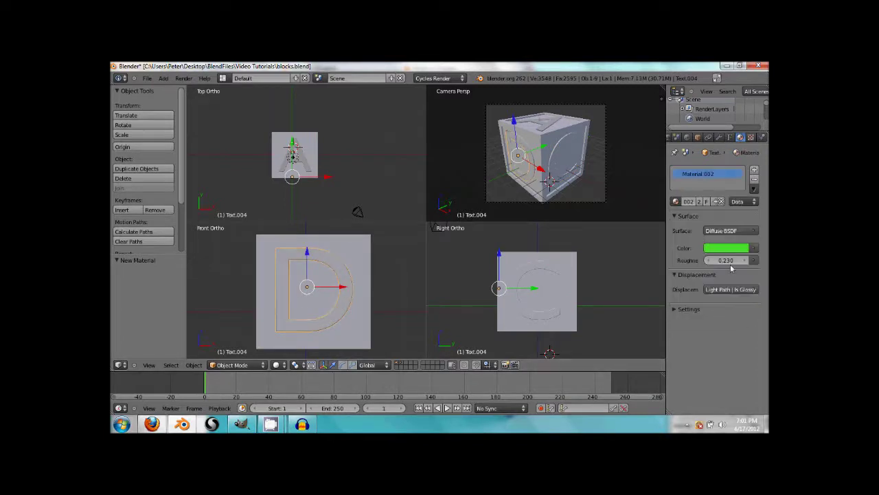
pyautogui.click(727, 248)
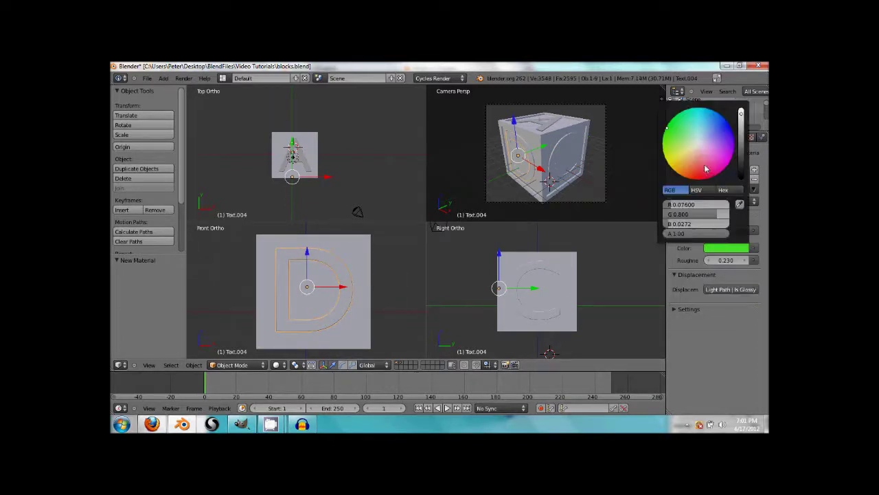
# Step: Compare Texture and Material viewport shading on the letters, leaving the 3D views in Material shading
pyautogui.click(278, 364)
pyautogui.click(309, 314)
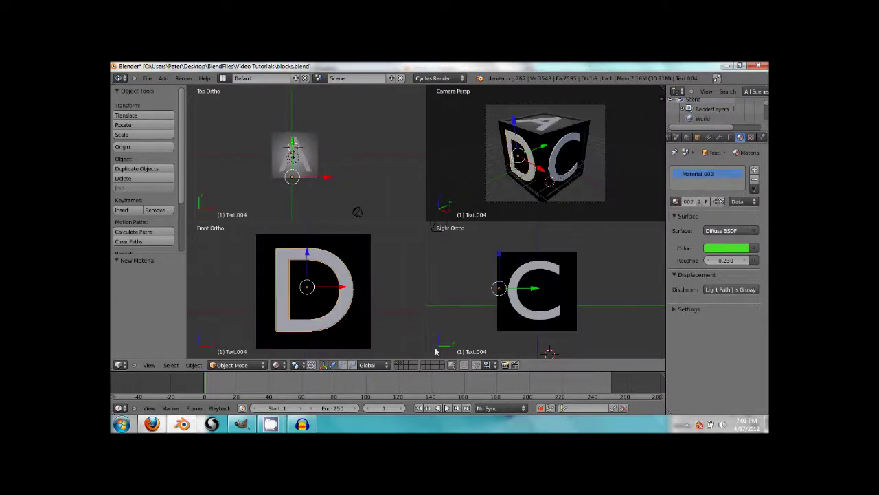
pyautogui.rightClick(548, 269)
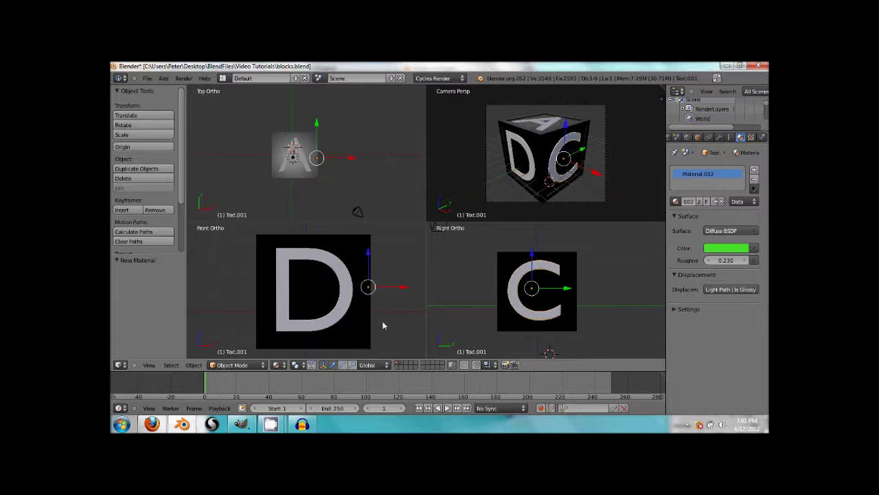
pyautogui.click(277, 365)
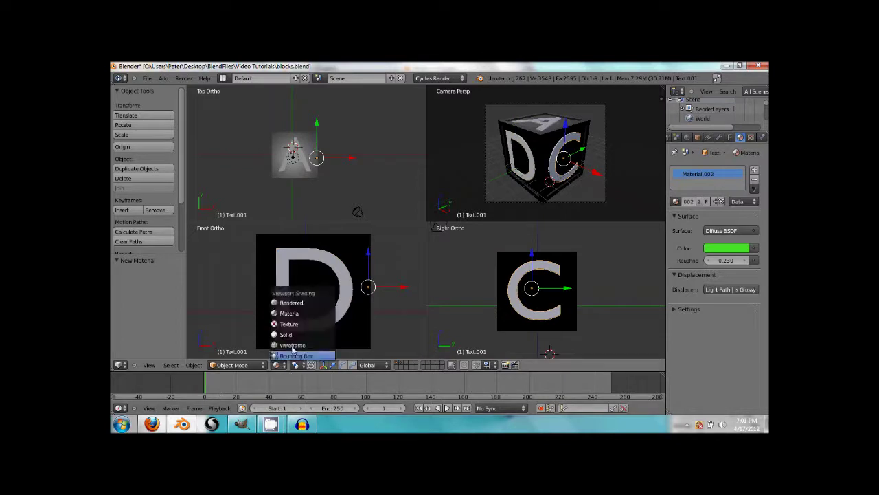
pyautogui.click(307, 314)
pyautogui.click(276, 365)
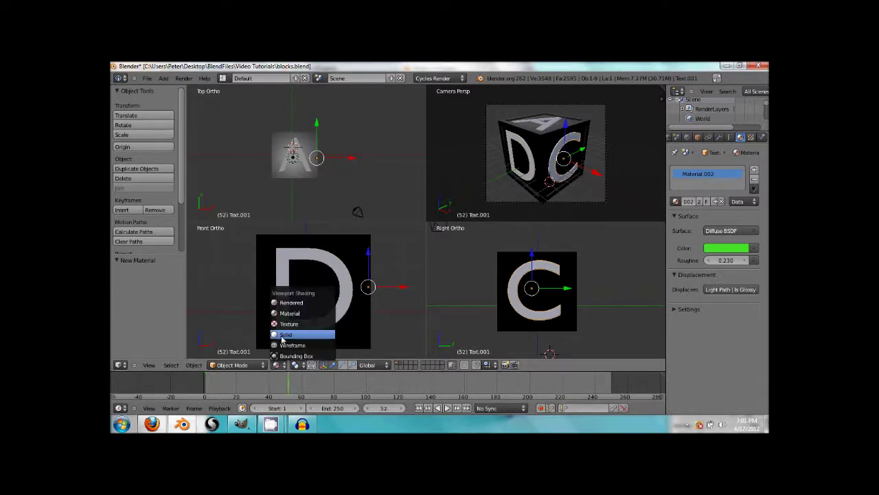
pyautogui.click(295, 320)
pyautogui.click(276, 364)
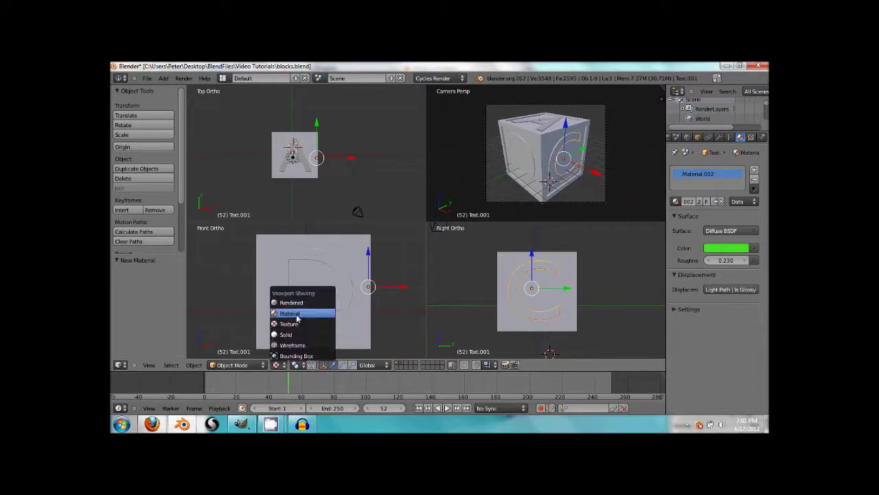
pyautogui.click(295, 310)
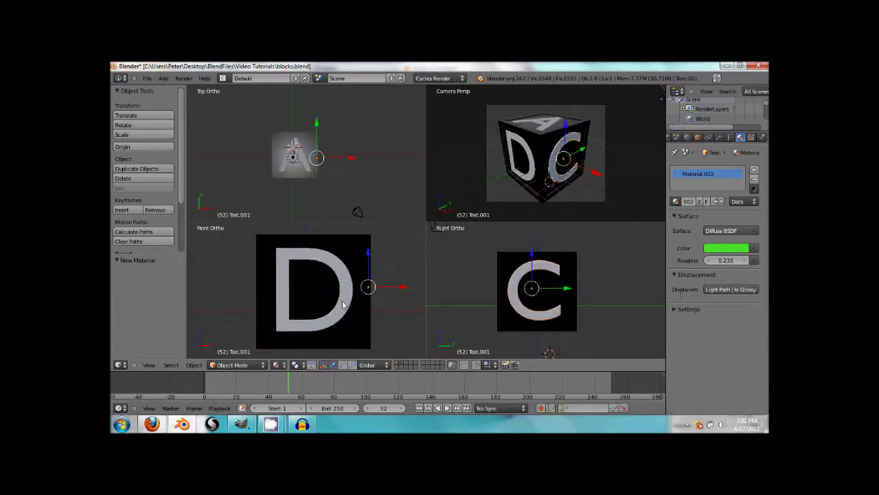
# Step: Select the letter D and set its material's diffuse colour to red
pyautogui.rightClick(344, 305)
pyautogui.click(716, 249)
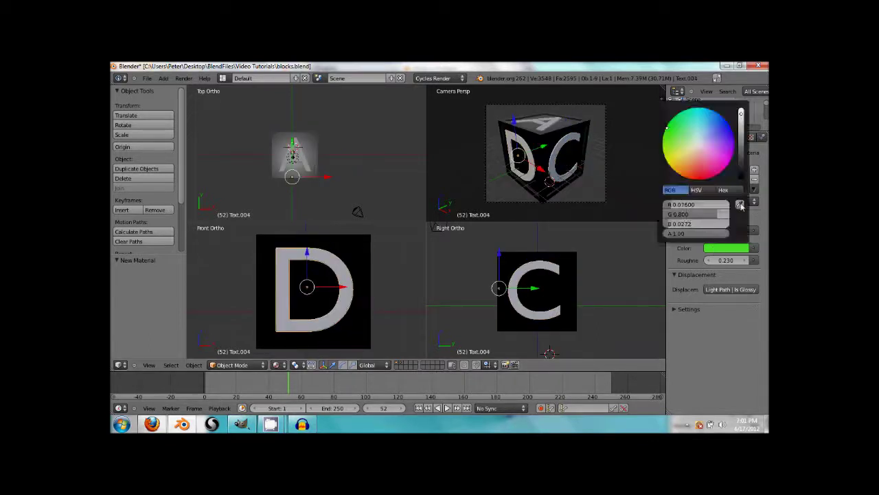
pyautogui.click(731, 249)
pyautogui.moveTo(719, 164); pyautogui.dragTo(699, 182)
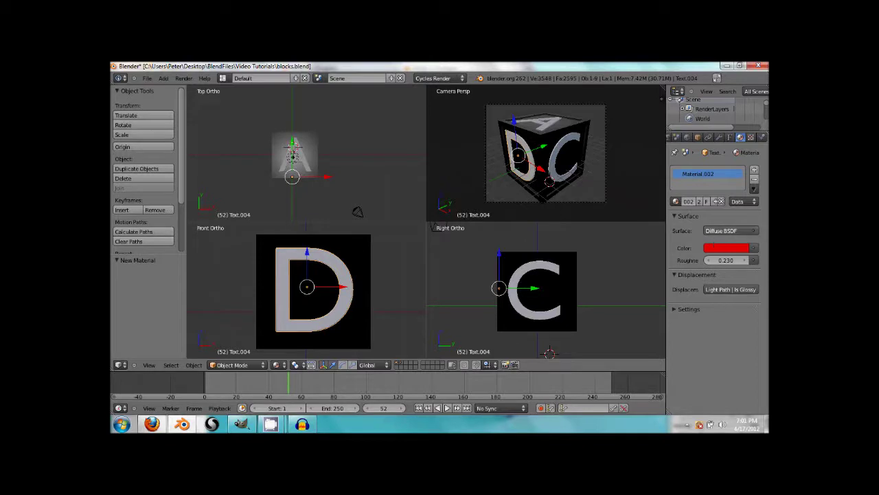
# Step: Change the surface shader of the letter D's red material to Glossy BSDF
pyautogui.click(719, 230)
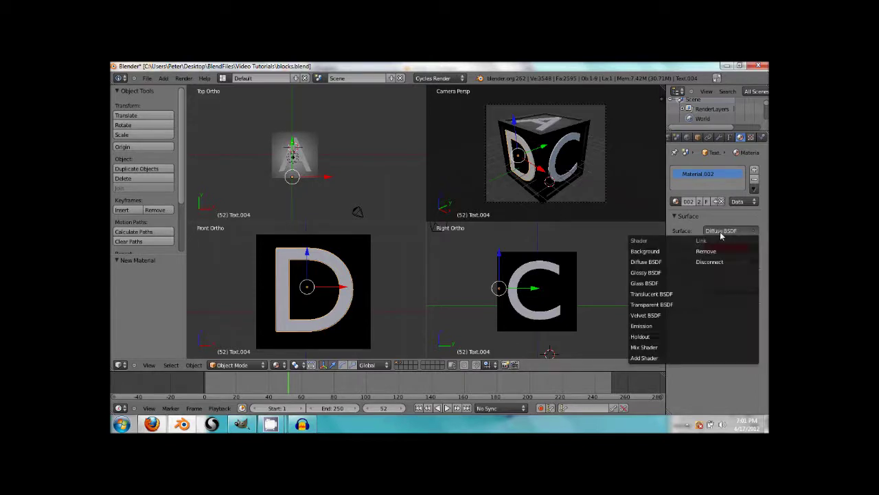
pyautogui.click(672, 273)
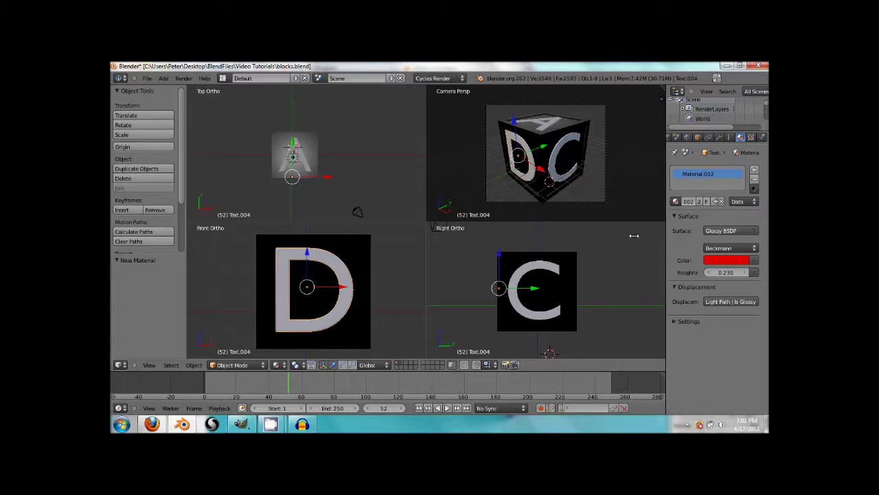
# Step: Assign Material.002 to the letter A, make it a single-user copy, and set the copy's glossy colour to blue
pyautogui.rightClick(553, 128)
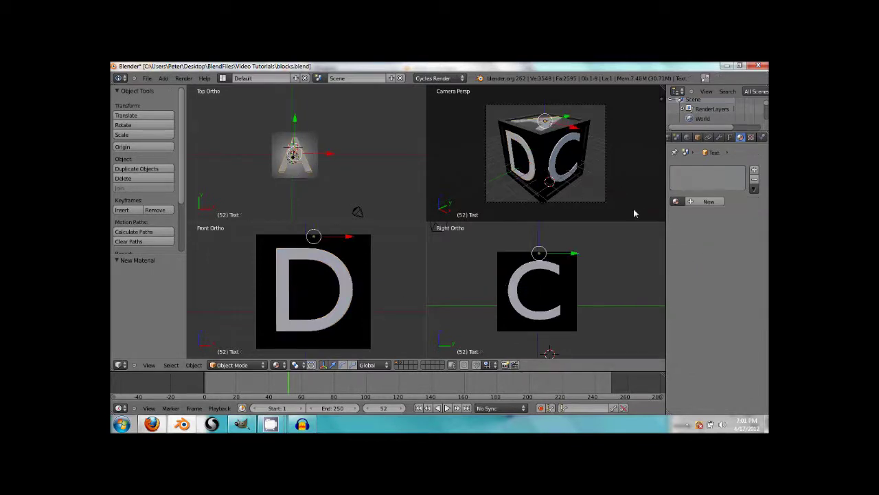
pyautogui.click(675, 201)
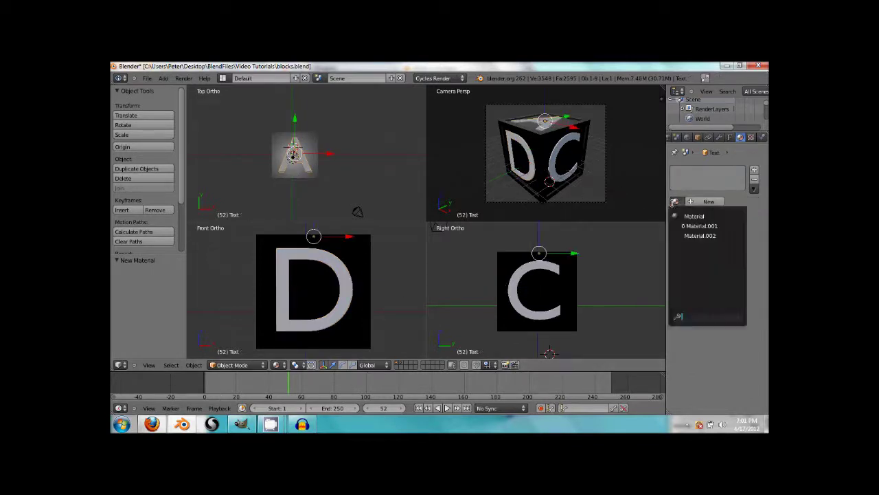
pyautogui.click(701, 230)
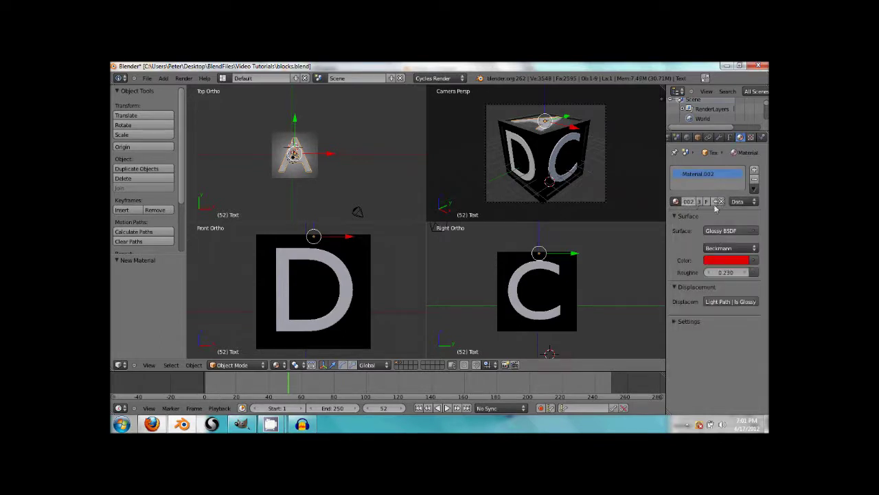
pyautogui.click(718, 201)
pyautogui.click(726, 259)
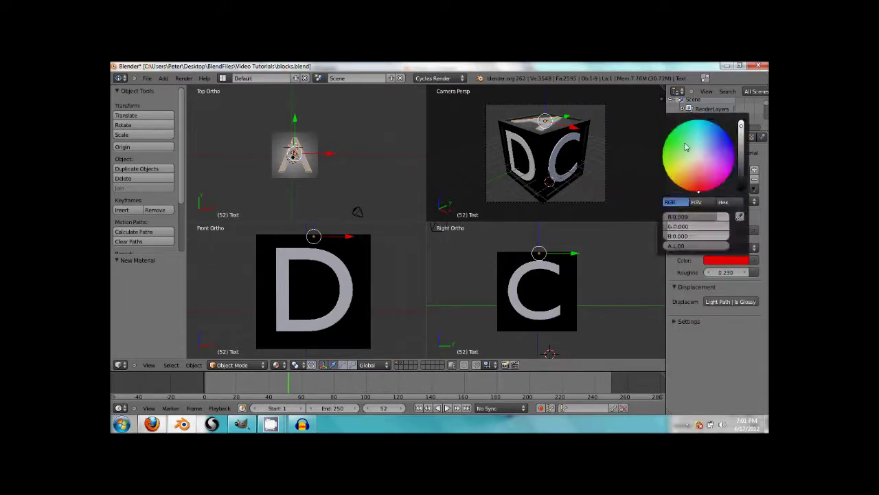
pyautogui.moveTo(700, 168); pyautogui.dragTo(722, 136)
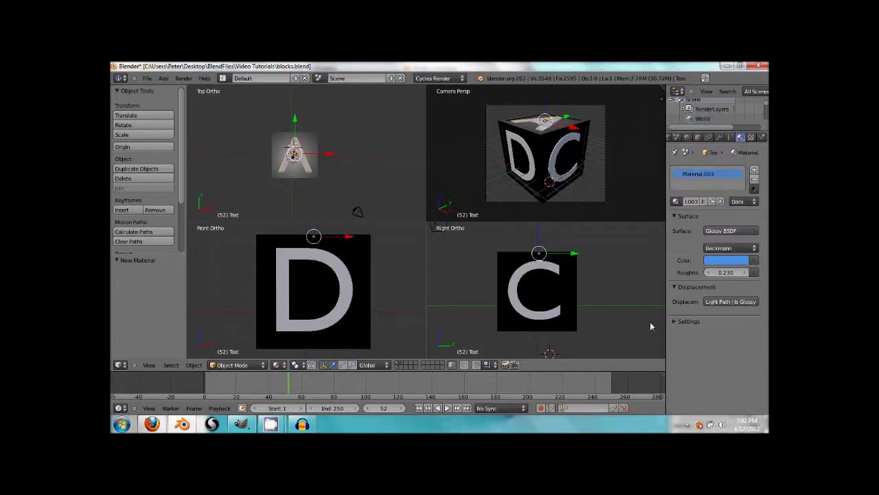
# Step: Render the block from the camera to check the letters' colours, and return to the 3D view
pyautogui.press('F12')
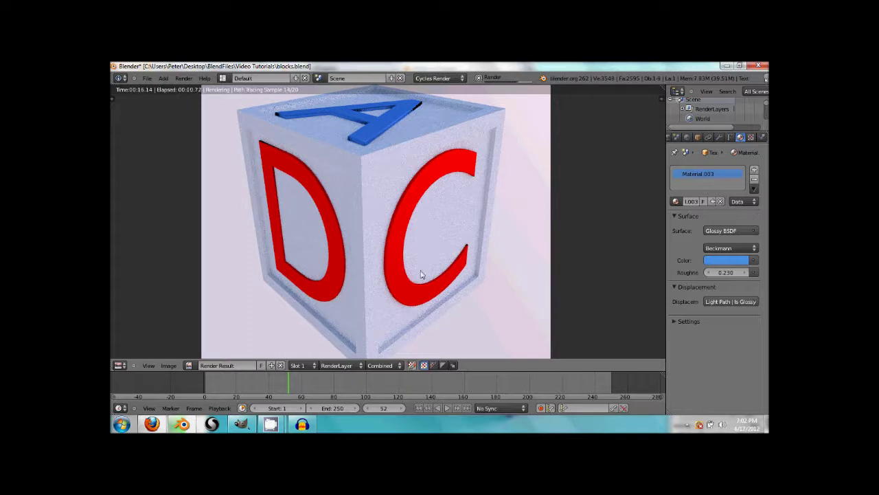
pyautogui.click(118, 366)
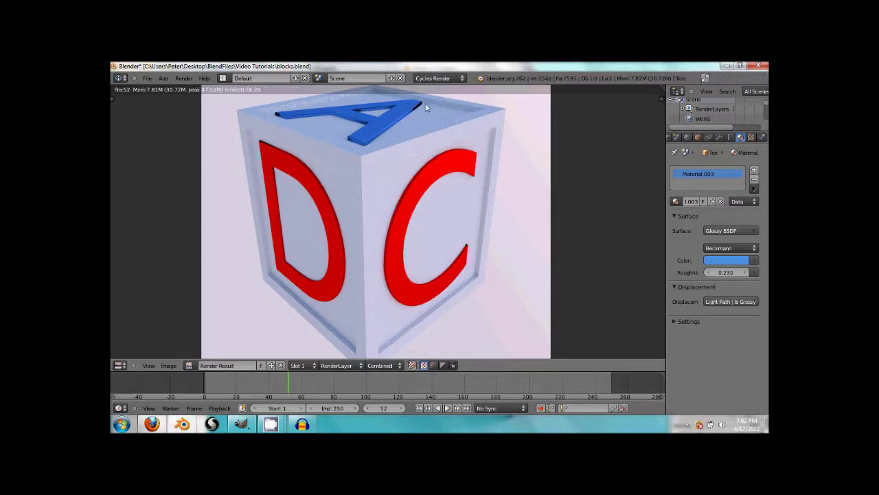
pyautogui.click(119, 366)
pyautogui.click(131, 355)
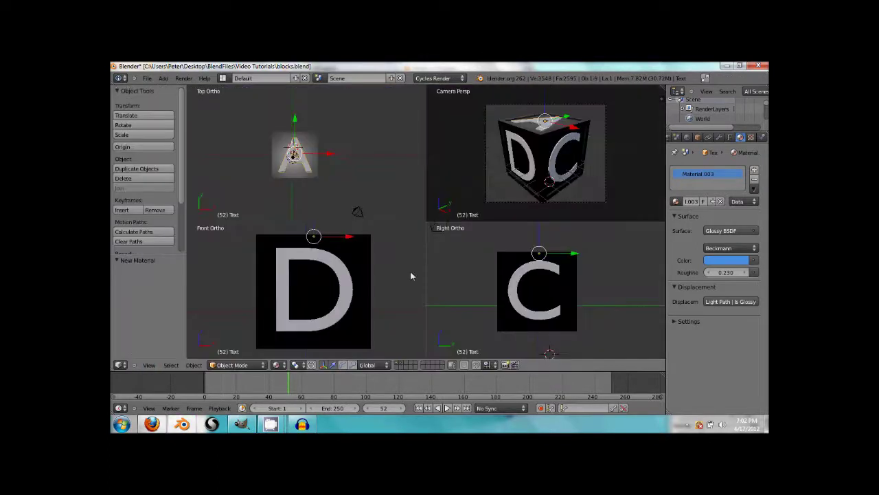
# Step: Select the letter D and replace its material with the green diffuse Material.001
pyautogui.rightClick(336, 277)
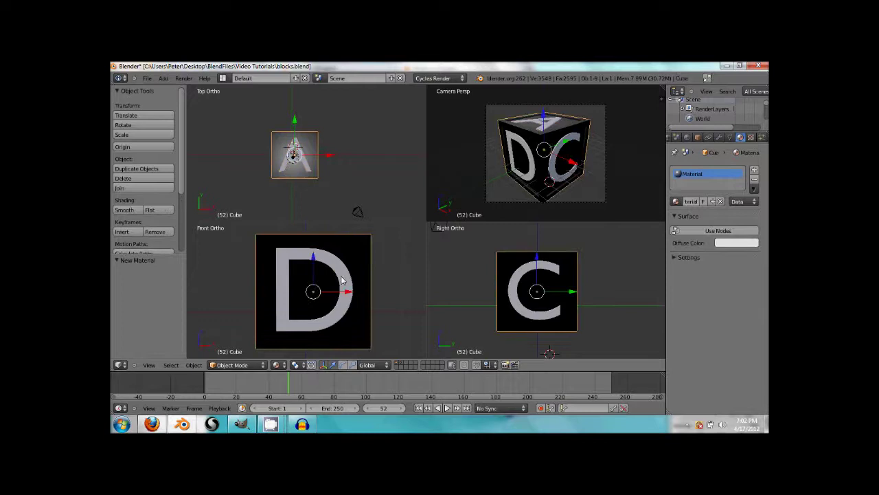
pyautogui.rightClick(342, 281)
pyautogui.rightClick(342, 281)
pyautogui.rightClick(343, 280)
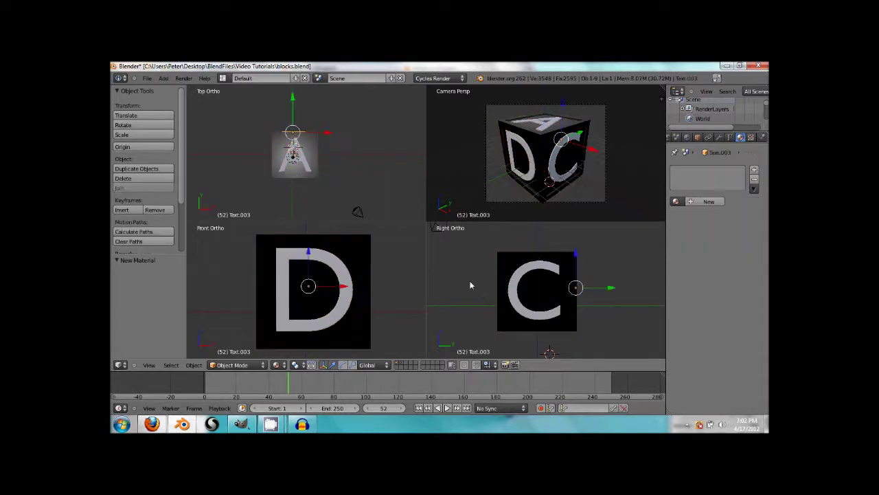
pyautogui.rightClick(343, 285)
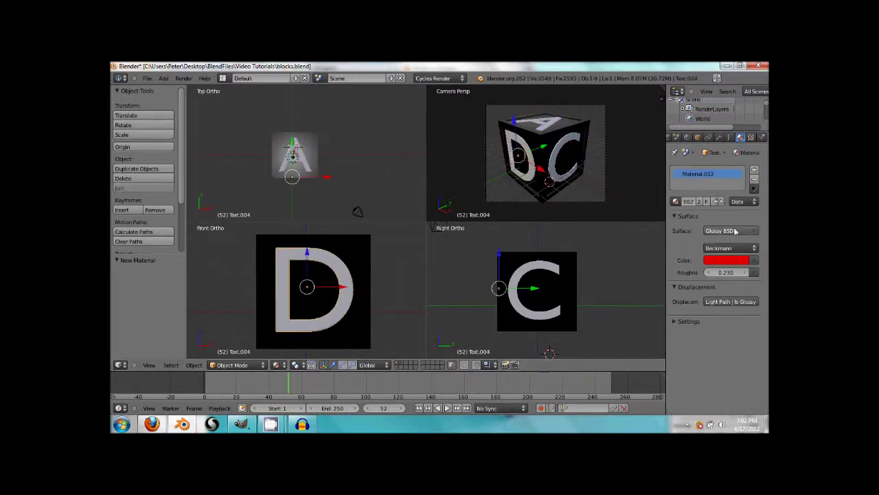
pyautogui.click(676, 202)
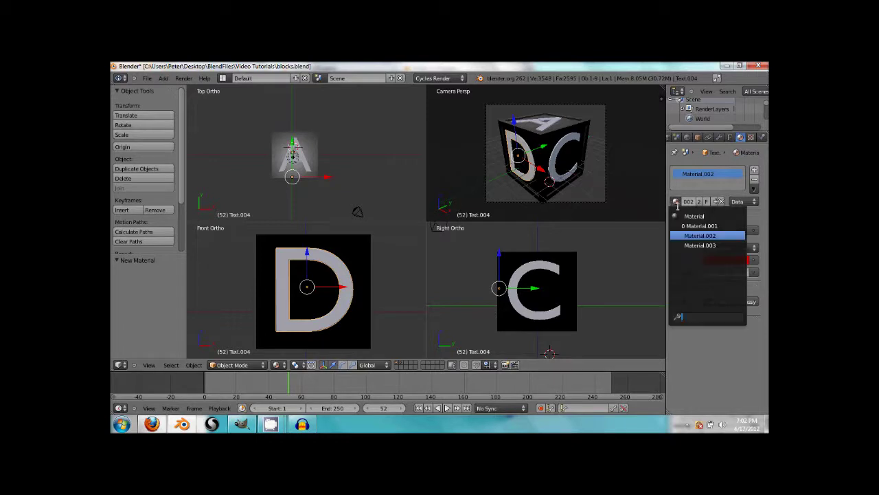
pyautogui.click(698, 226)
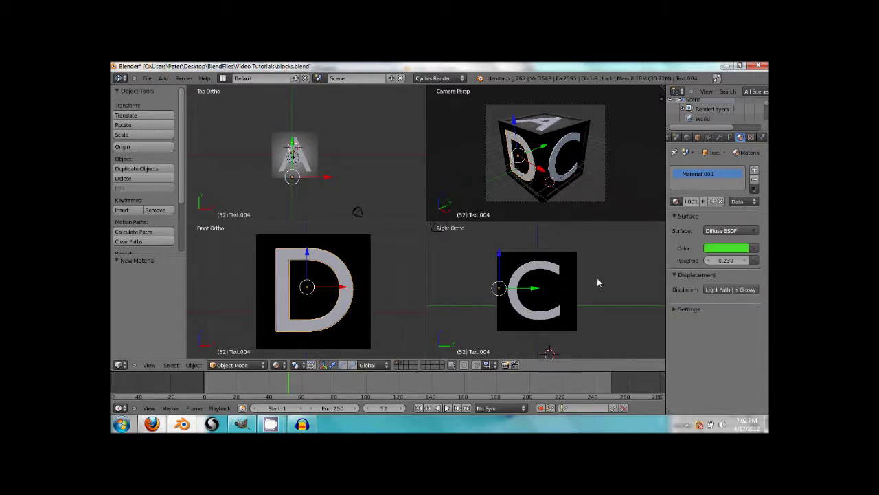
# Step: Select the letter E on the block's side face next to the letter D
pyautogui.moveTo(530, 164)
pyautogui.mouseDown(button='middle')
pyautogui.moveTo(514, 150)
pyautogui.moveTo(537, 161)
pyautogui.mouseUp(button='middle')
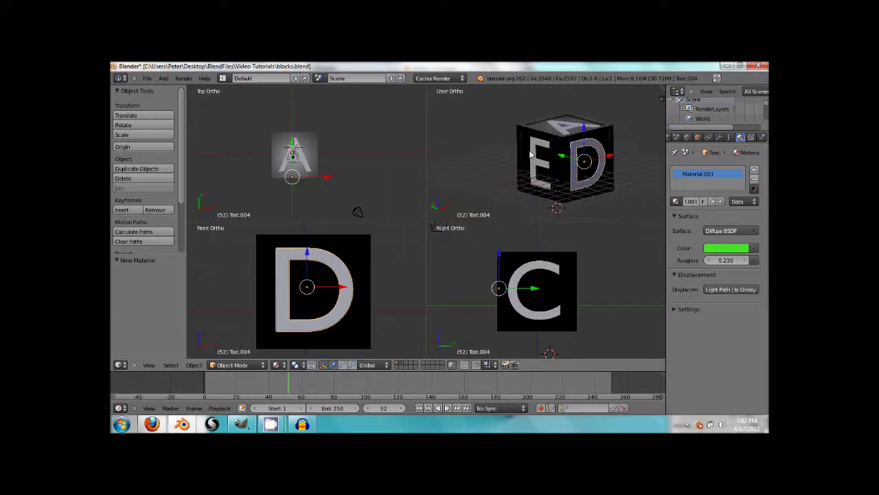
pyautogui.rightClick(539, 159)
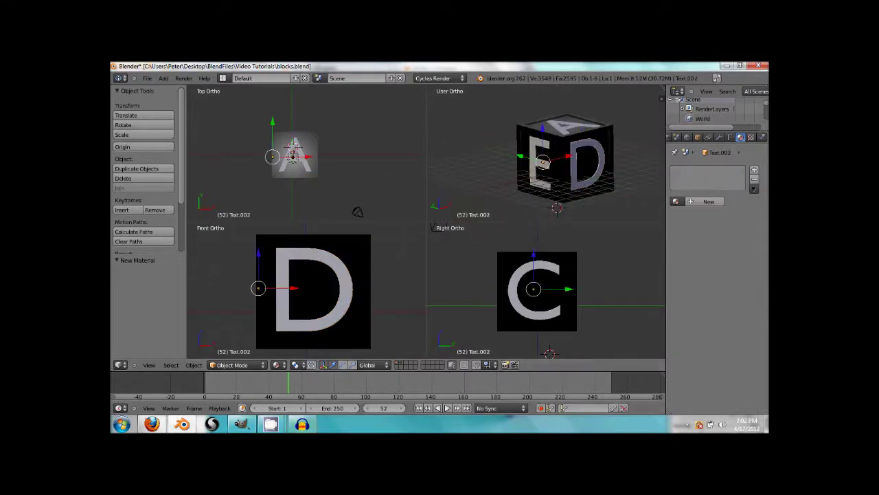
pyautogui.click(302, 424)
pyautogui.click(177, 96)
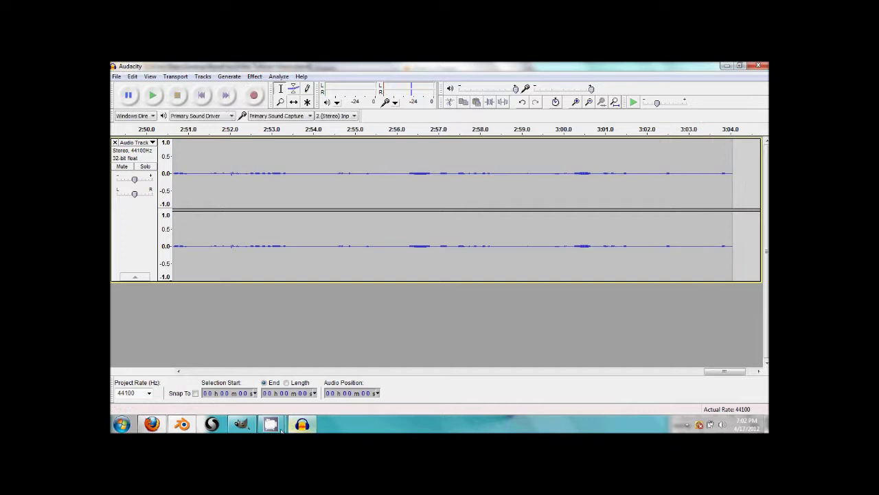
pyautogui.moveTo(271, 424)
pyautogui.click(218, 375)
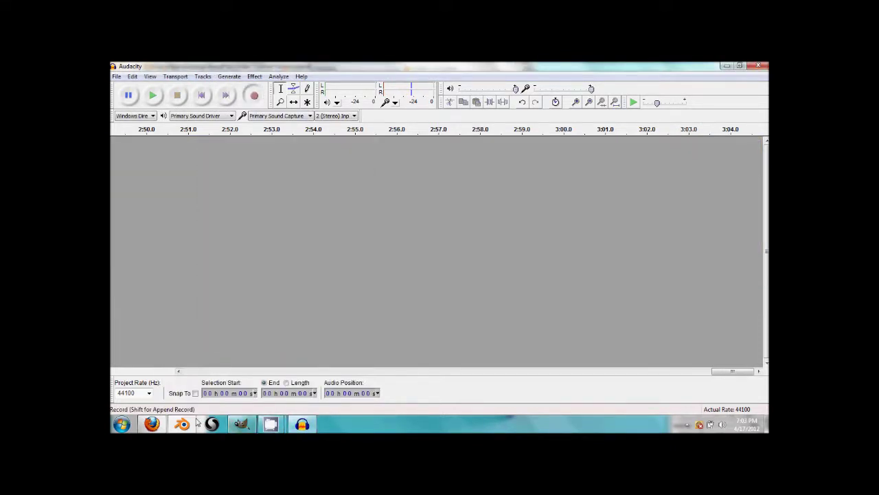
pyautogui.press('r')
pyautogui.click(182, 424)
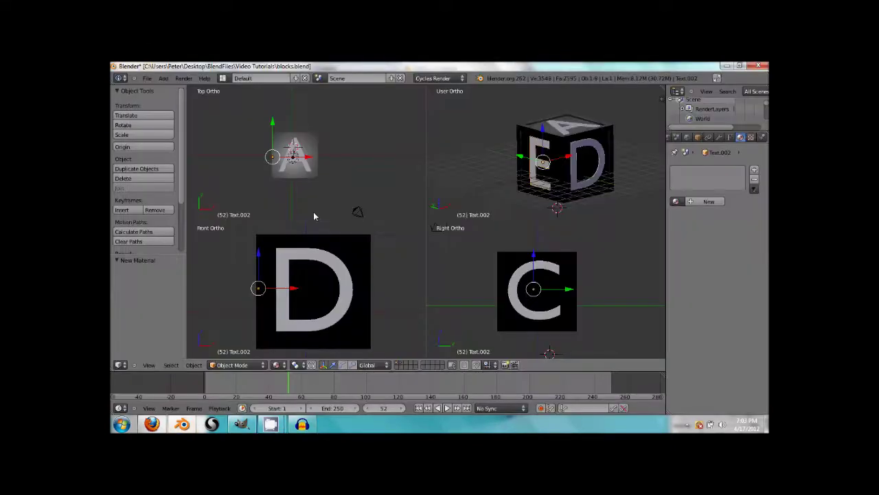
# Step: Assign a single-user copy of the blue Material.003 to the letter E and set its glossy colour to yellow
pyautogui.keyDown('shift'); pyautogui.moveTo(547, 156); pyautogui.dragTo(534, 162, button='middle'); pyautogui.keyUp('shift')
pyautogui.click(677, 201)
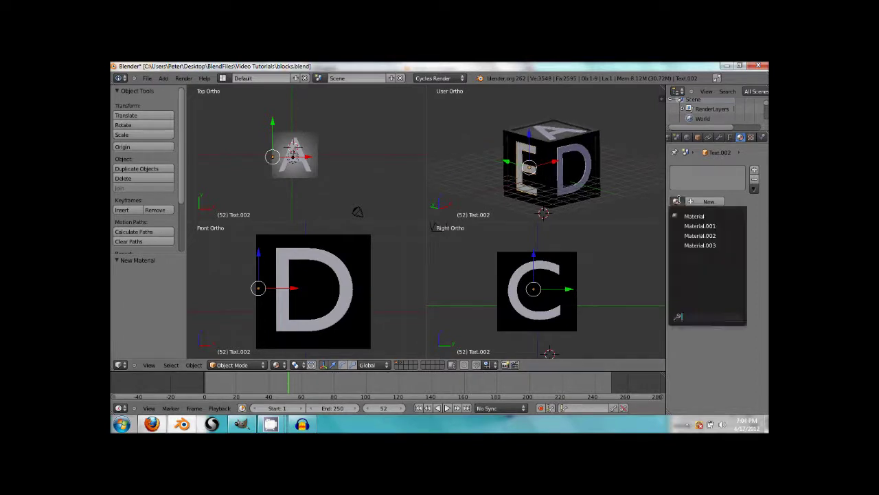
pyautogui.click(721, 245)
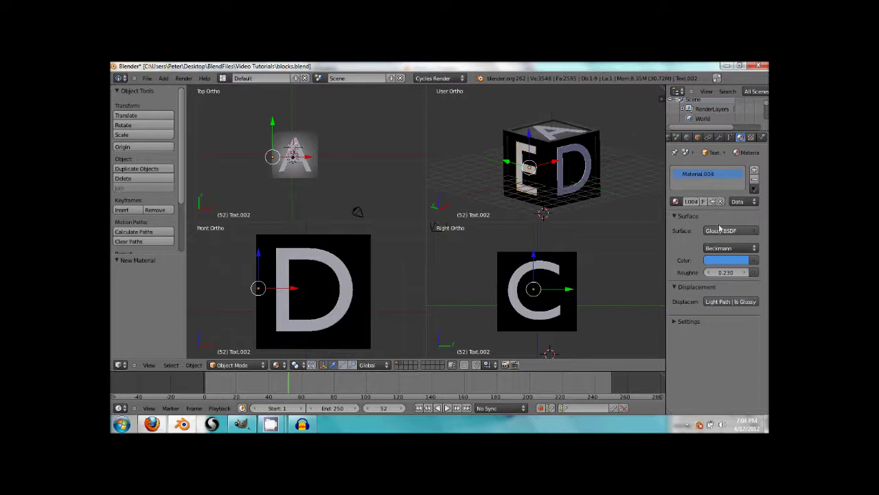
pyautogui.click(729, 261)
pyautogui.moveTo(718, 131); pyautogui.dragTo(666, 174)
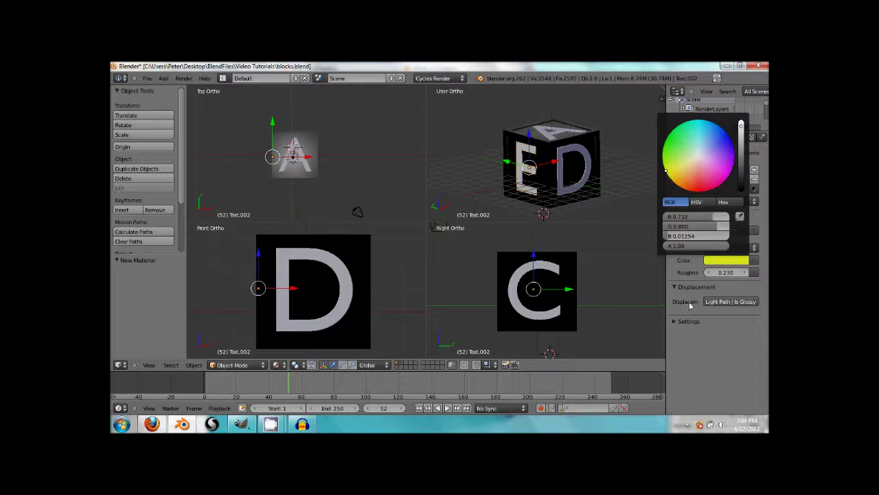
# Step: Select the letter B, assign it a single-user copy of the yellow Material.004, and set its glossy colour to magenta
pyautogui.moveTo(577, 187); pyautogui.dragTo(609, 183, button='middle')
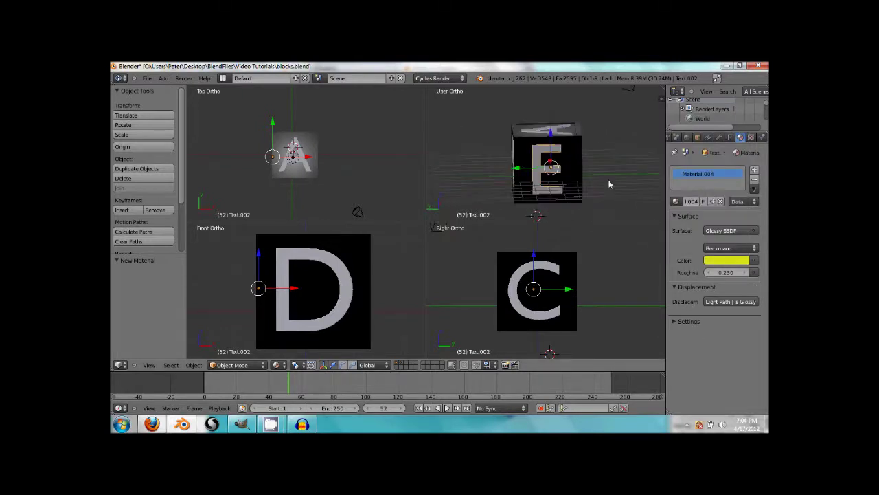
pyautogui.moveTo(550, 169); pyautogui.dragTo(587, 173, button='middle')
pyautogui.rightClick(528, 163)
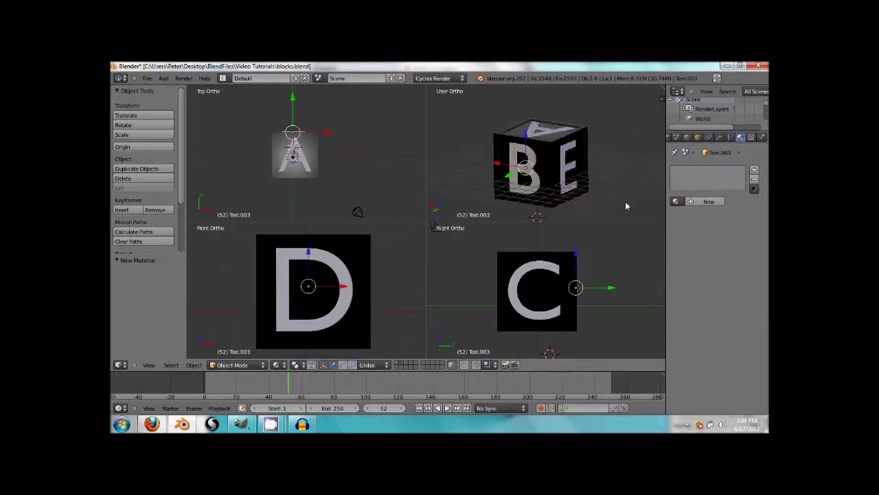
pyautogui.click(676, 201)
pyautogui.click(718, 252)
pyautogui.click(725, 260)
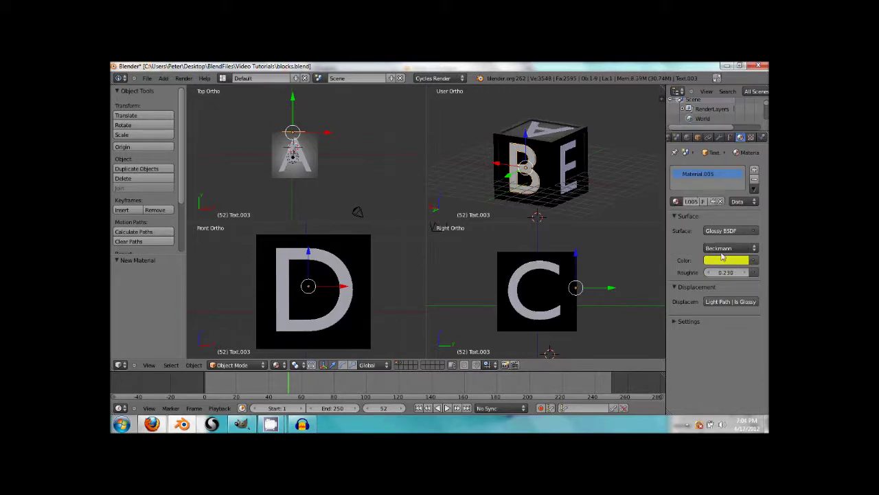
pyautogui.click(712, 257)
pyautogui.click(729, 168)
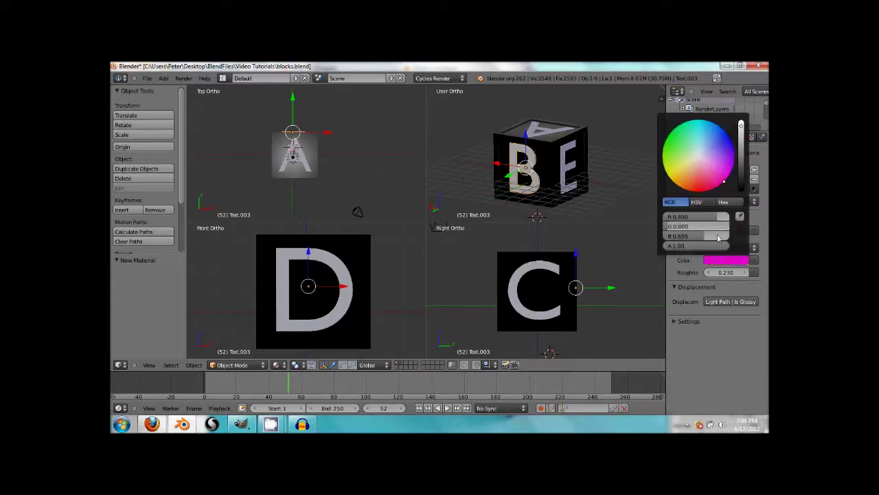
# Step: Select the letter F on the block's underside, assign it a single-user copy of Material.005, and set its colour to orange
pyautogui.moveTo(591, 173); pyautogui.dragTo(535, 189, button='middle')
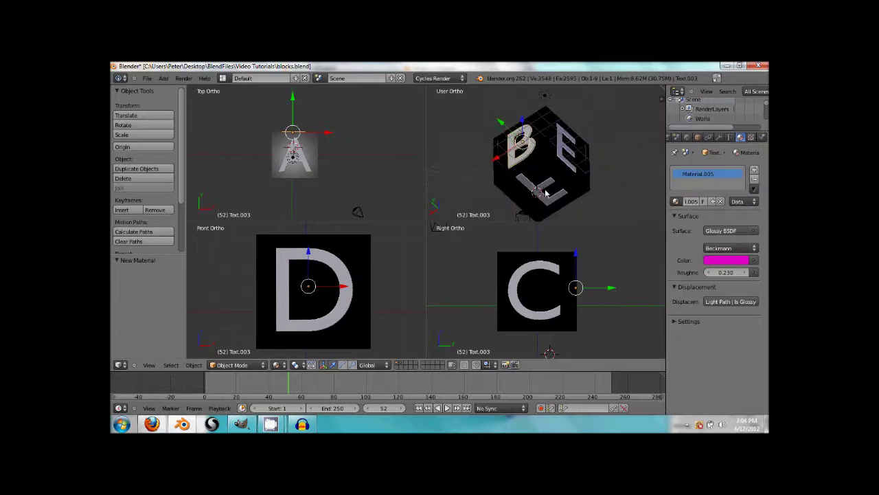
pyautogui.rightClick(546, 192)
pyautogui.click(676, 200)
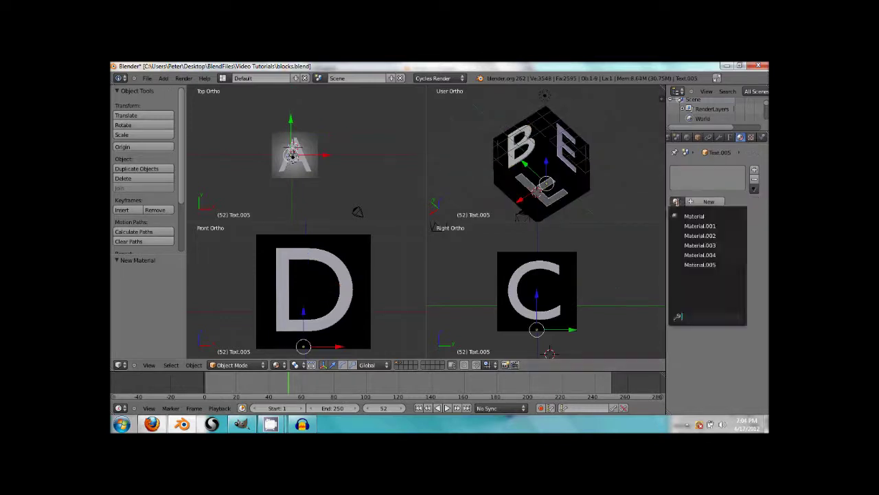
pyautogui.click(720, 265)
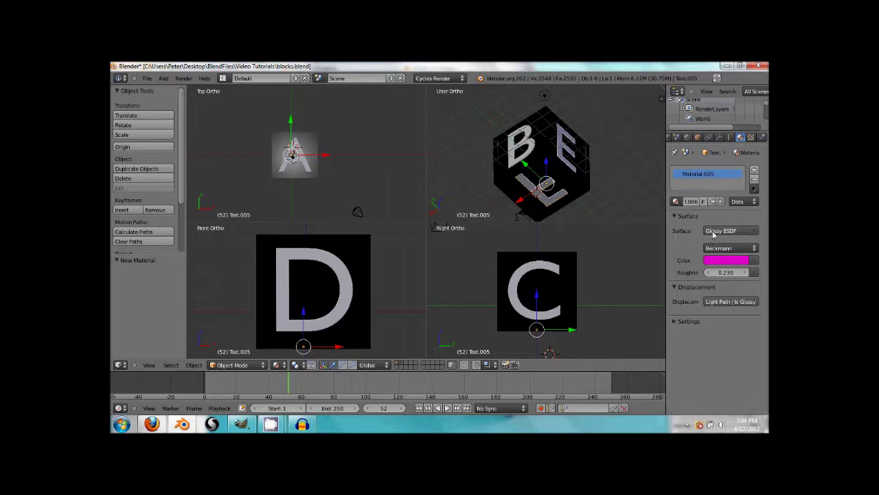
pyautogui.click(719, 261)
pyautogui.moveTo(696, 185)
pyautogui.mouseDown()
pyautogui.moveTo(679, 191)
pyautogui.moveTo(683, 202)
pyautogui.mouseUp()
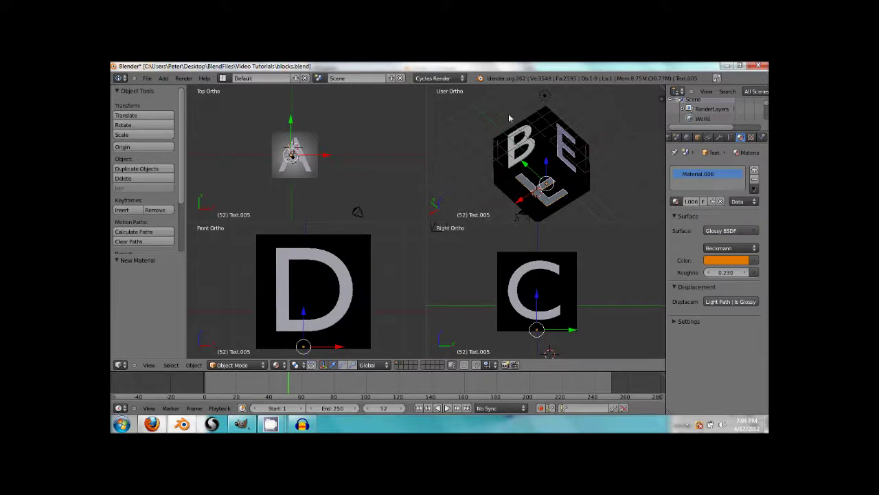
# Step: Select the letter A on the block's upper face and set its text bevel depth to 0.000
pyautogui.moveTo(509, 118); pyautogui.dragTo(554, 141, button='middle')
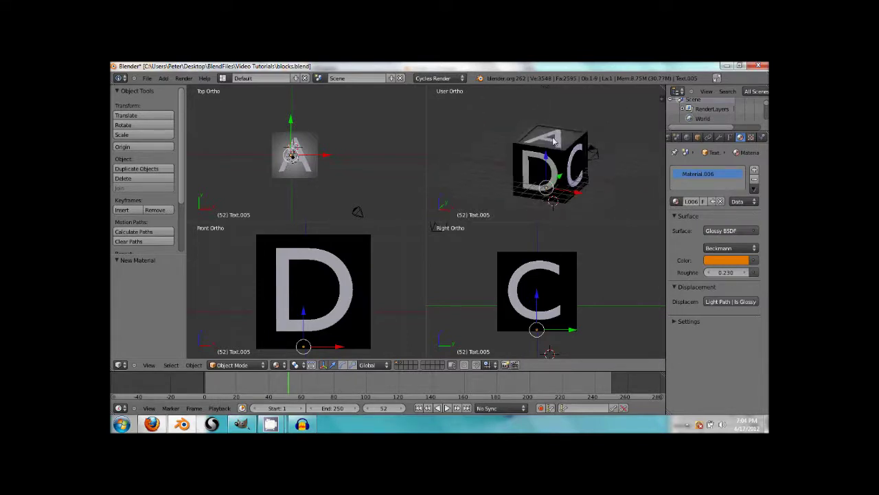
pyautogui.scroll(6, 554, 141)
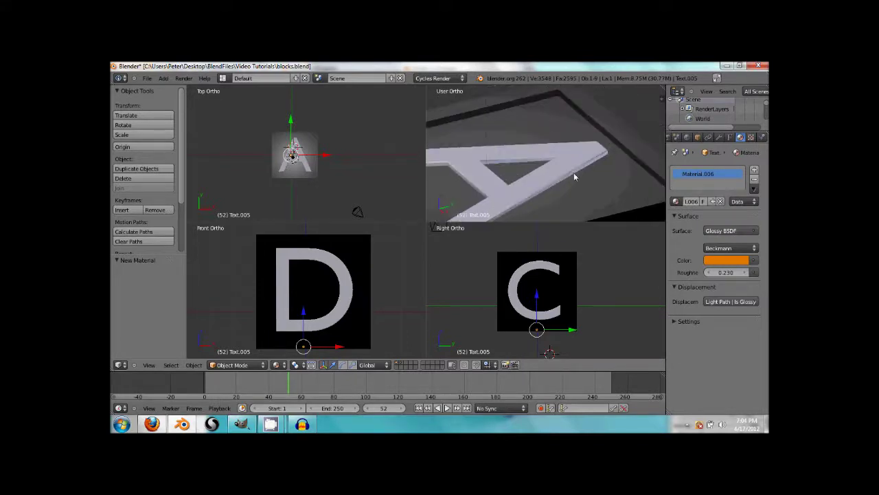
pyautogui.rightClick(562, 170)
pyautogui.click(730, 137)
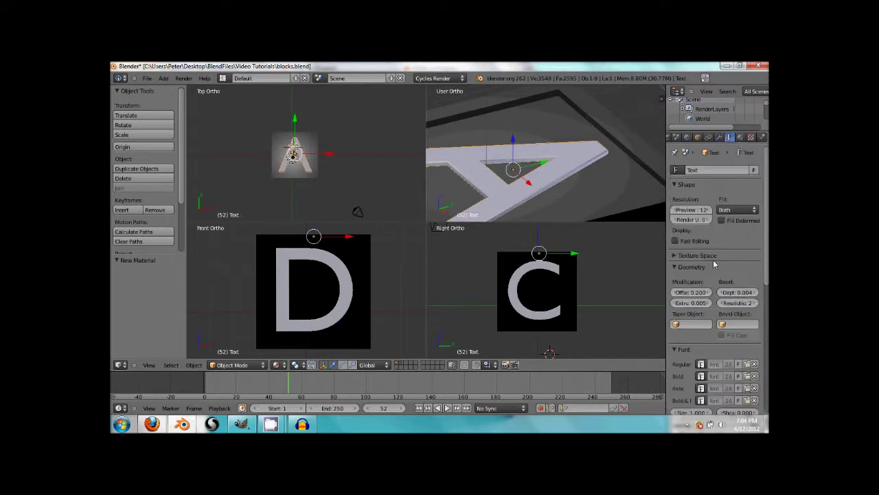
pyautogui.scroll(-2, 714, 264)
pyautogui.click(722, 260)
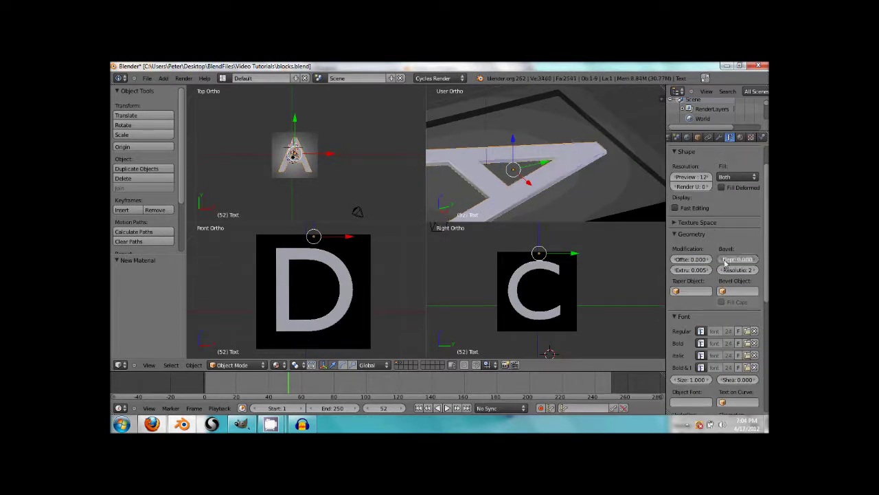
# Step: Try a bevel depth of 0.0098 on the letter A's text, then bring it back down to 0.000
pyautogui.moveTo(724, 261); pyautogui.dragTo(723, 265)
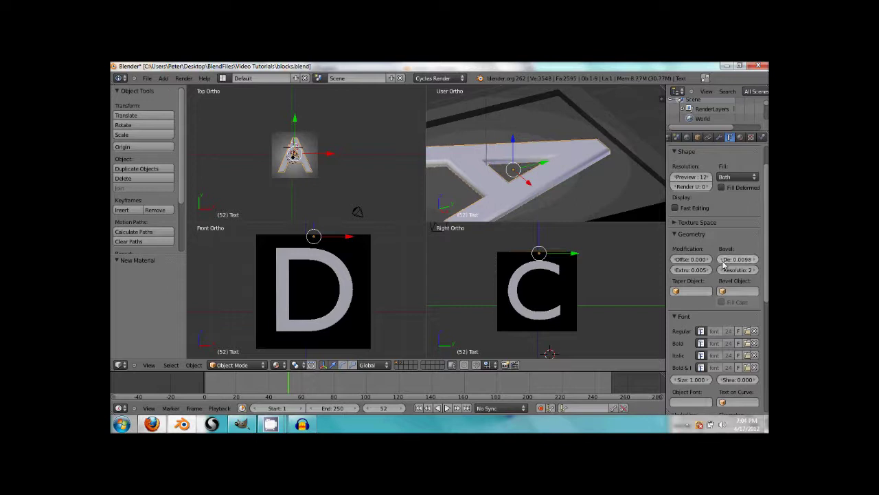
pyautogui.click(723, 261)
pyautogui.click(723, 261)
pyautogui.click(723, 261)
pyautogui.click(722, 261)
pyautogui.click(723, 261)
pyautogui.click(723, 261)
pyautogui.click(723, 261)
pyautogui.click(722, 261)
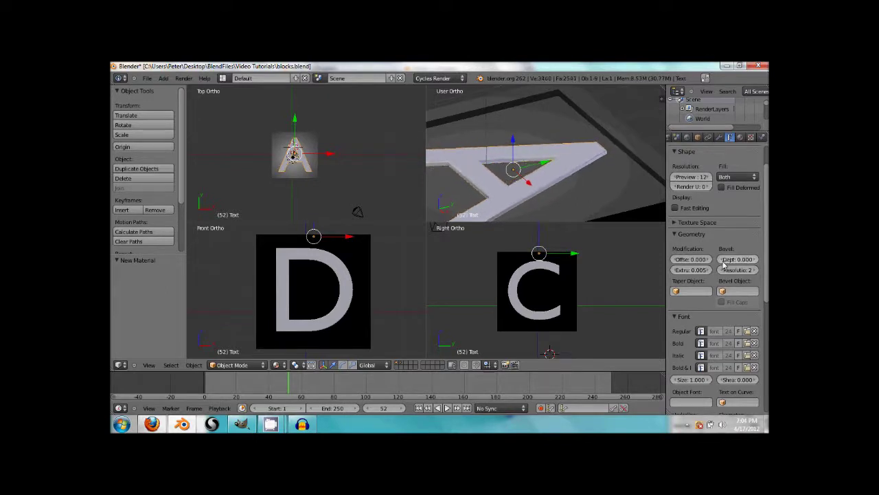
# Step: Give the letter A a very slight bevel depth and render the block to check it, stopping the render early
pyautogui.moveTo(723, 265); pyautogui.dragTo(755, 265)
pyautogui.press('F12')
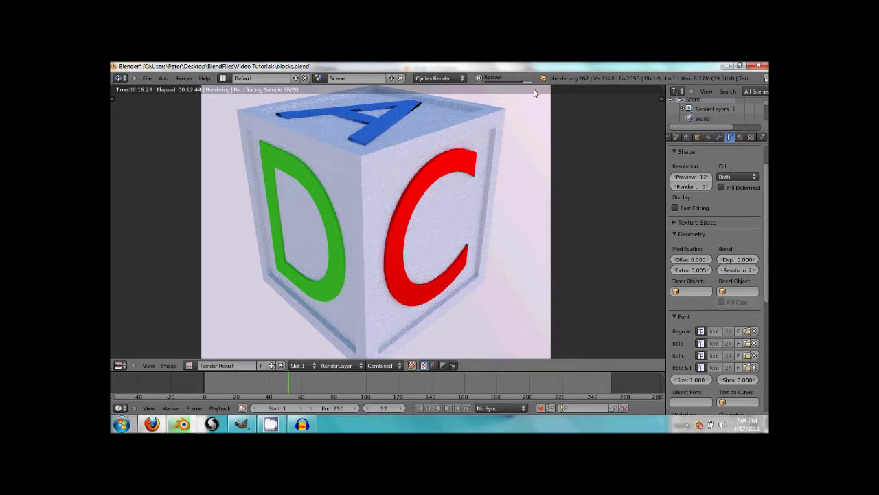
pyautogui.press('Escape')
pyautogui.press('F12')
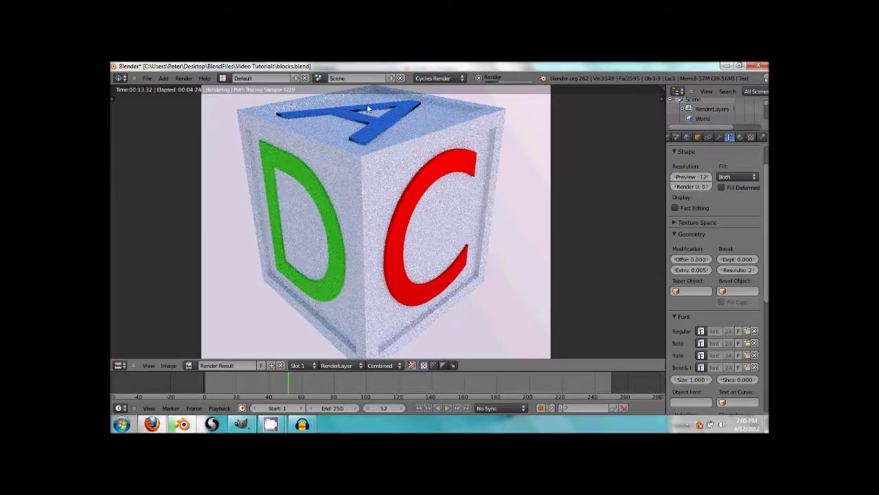
pyautogui.click(478, 78)
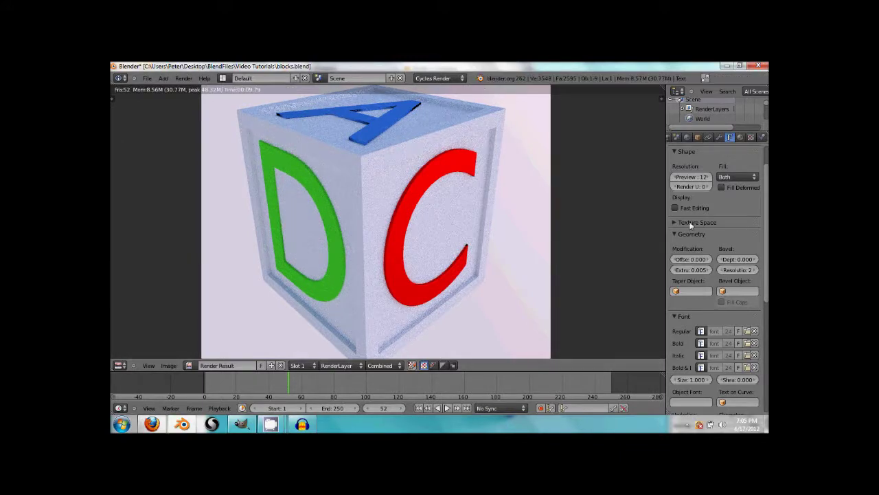
# Step: Set the letter A's bevel resolution to 0 and render the block again to inspect the letter's edges
pyautogui.click(725, 272)
pyautogui.press('F12')
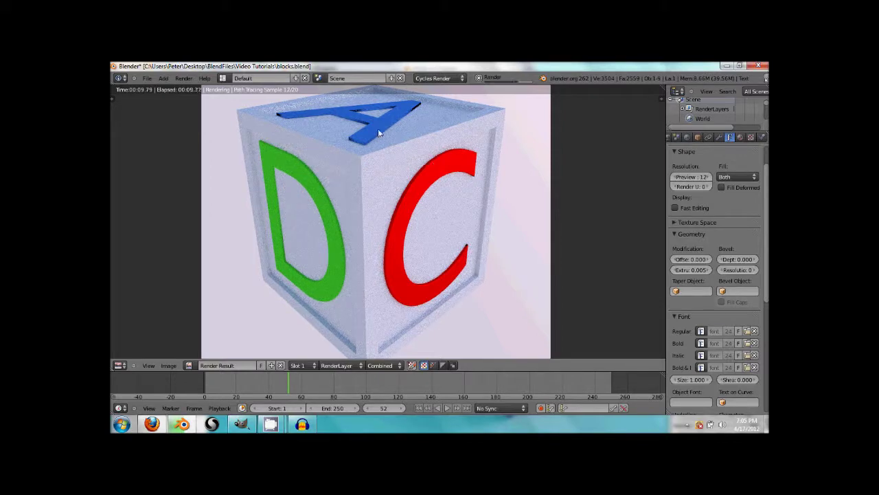
pyautogui.scroll(-2, 418, 179)
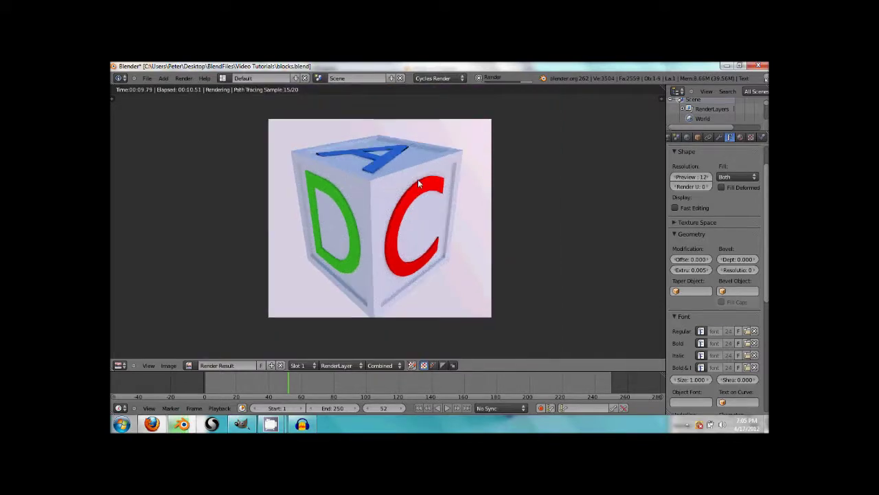
pyautogui.scroll(1, 418, 179)
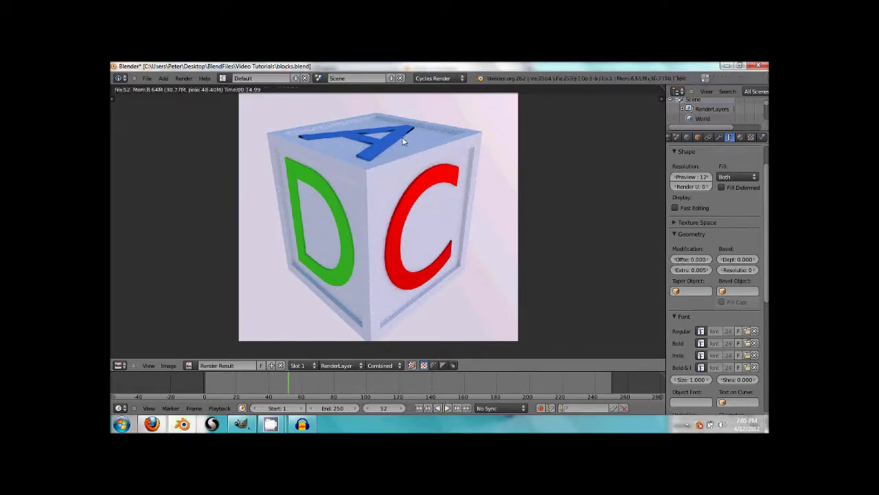
# Step: Set the letter A's bevel depth to 0.003 and return from the render to the 3D view showing the whole block
pyautogui.click(756, 259)
pyautogui.click(119, 365)
pyautogui.click(170, 362)
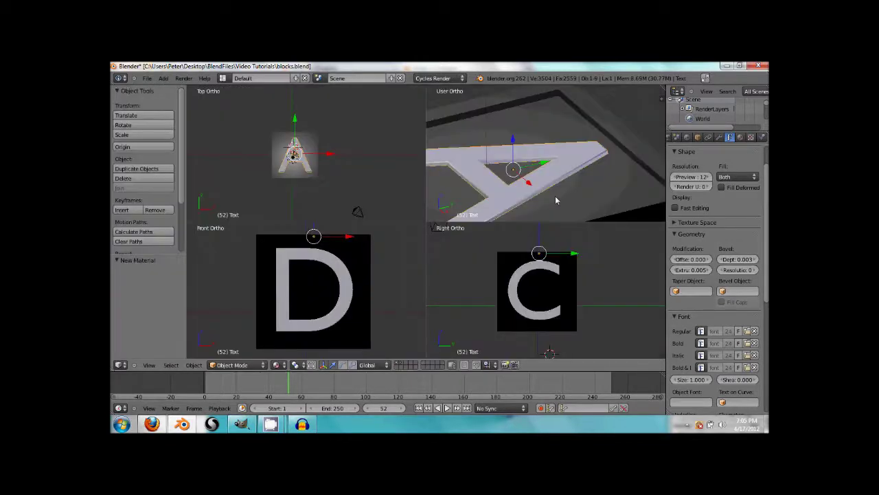
pyautogui.scroll(-10, 457, 107)
pyautogui.moveTo(556, 167); pyautogui.dragTo(543, 181, button='middle')
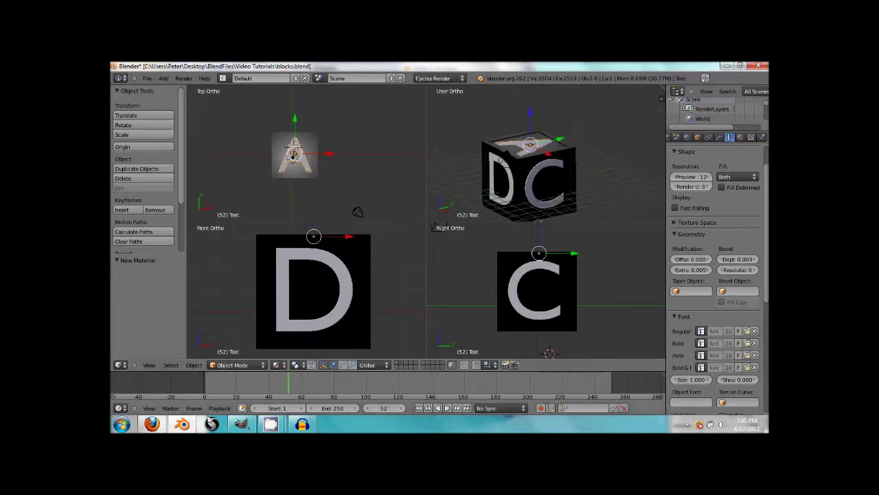
# Step: Switch to GIMP and open blocks.png from the BlendFiles Video Tutorials folder on the desktop
pyautogui.click(241, 424)
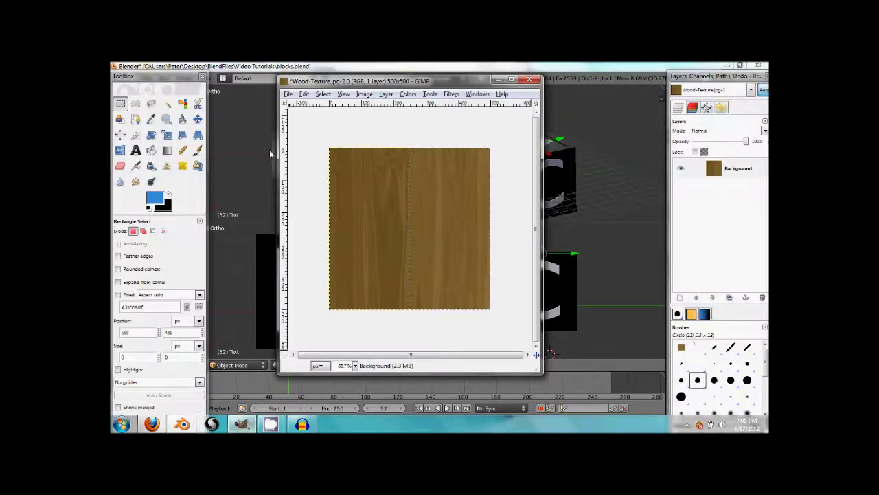
pyautogui.click(289, 95)
pyautogui.click(303, 125)
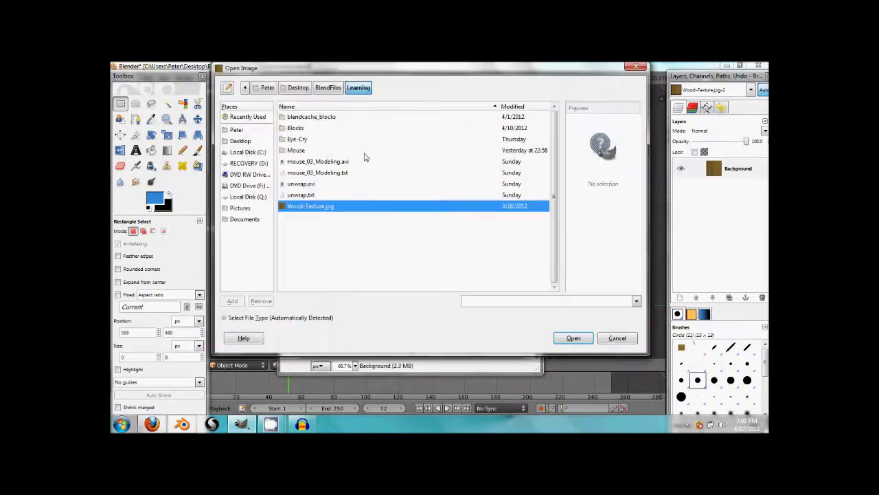
pyautogui.click(242, 141)
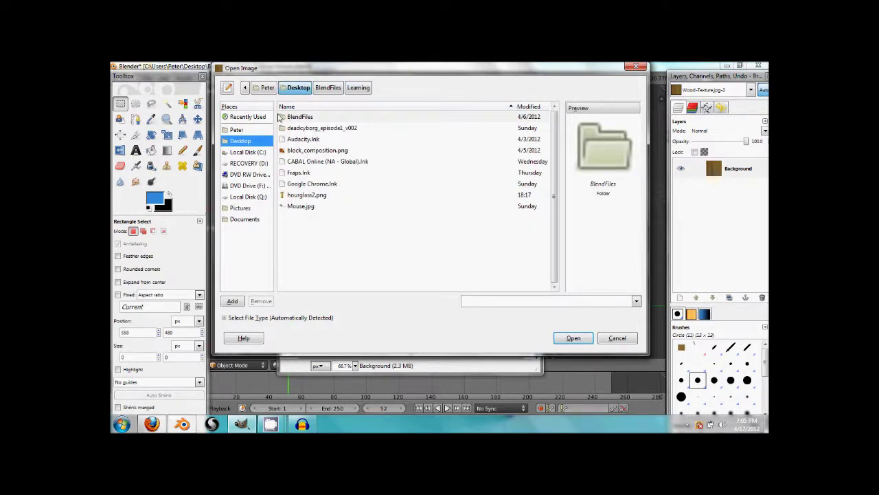
pyautogui.click(327, 88)
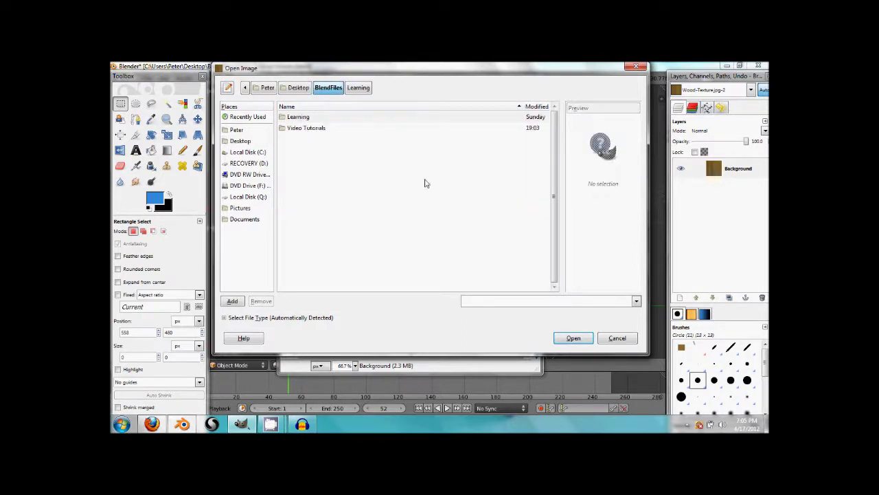
pyautogui.click(309, 130)
pyautogui.doubleClick(308, 130)
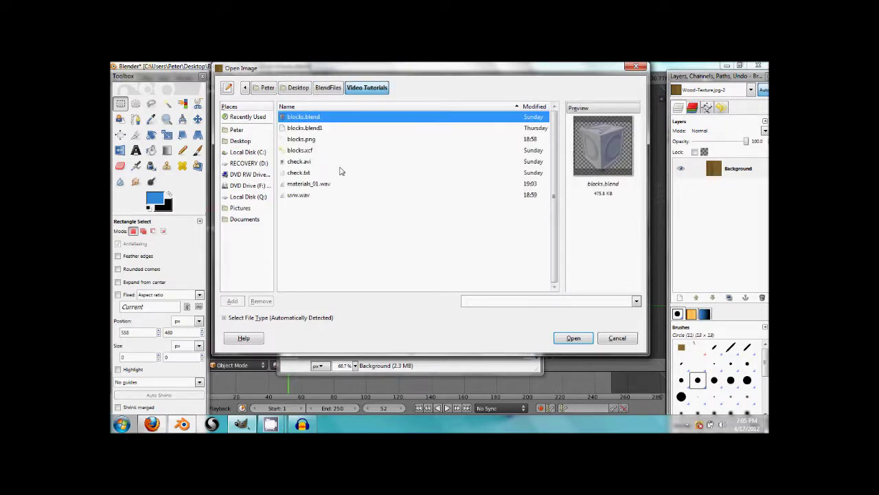
pyautogui.click(315, 140)
pyautogui.click(574, 339)
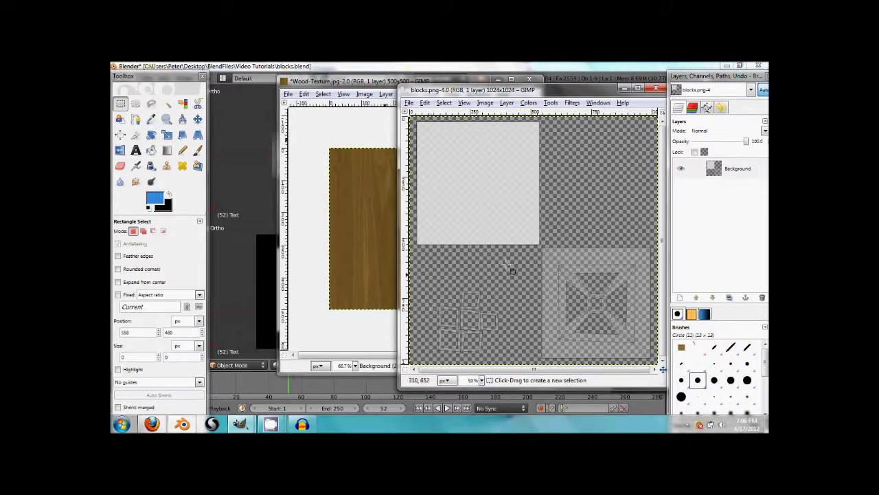
# Step: Add a transparent 1024 × 1024 layer above the background of blocks.png and name it Wood
pyautogui.click(678, 297)
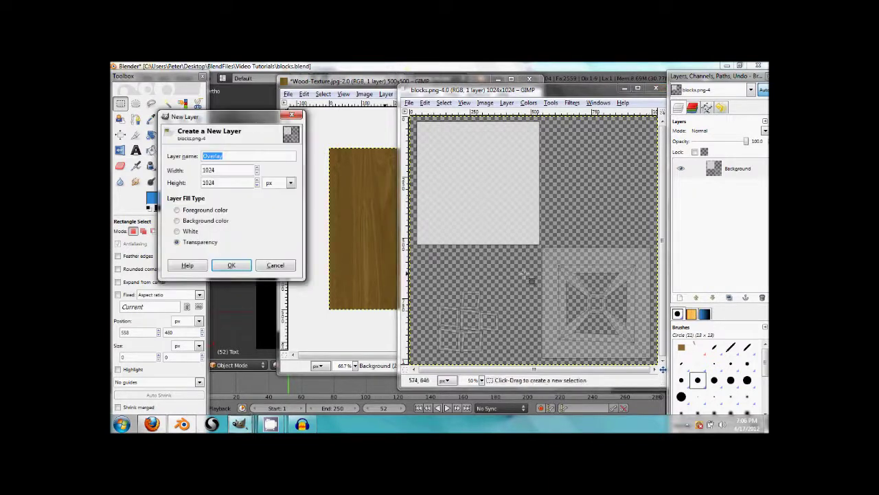
pyautogui.click(233, 264)
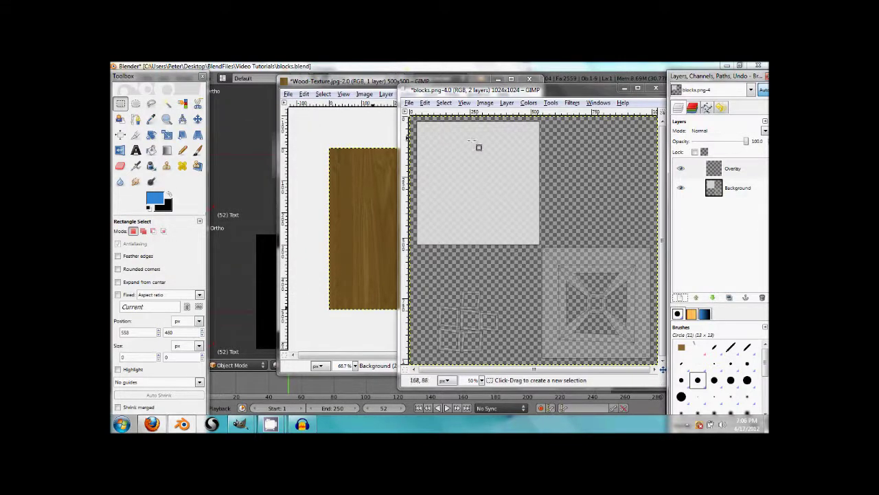
pyautogui.click(733, 175)
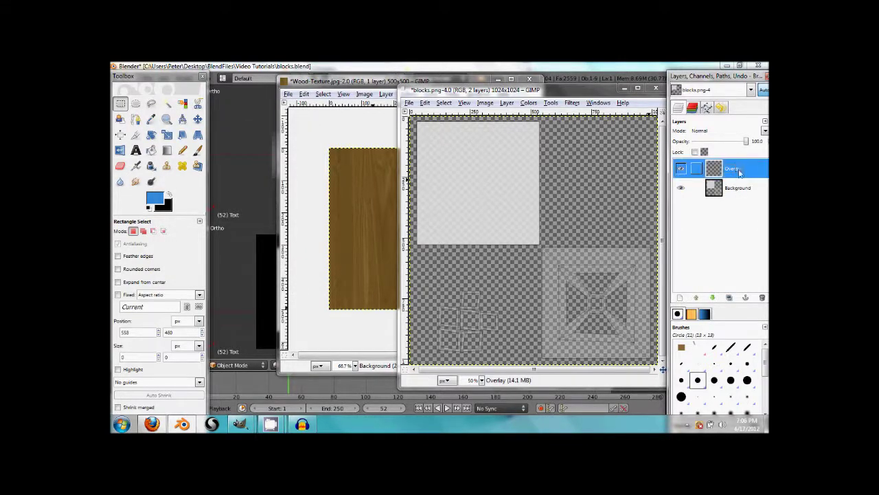
pyautogui.doubleClick(734, 169)
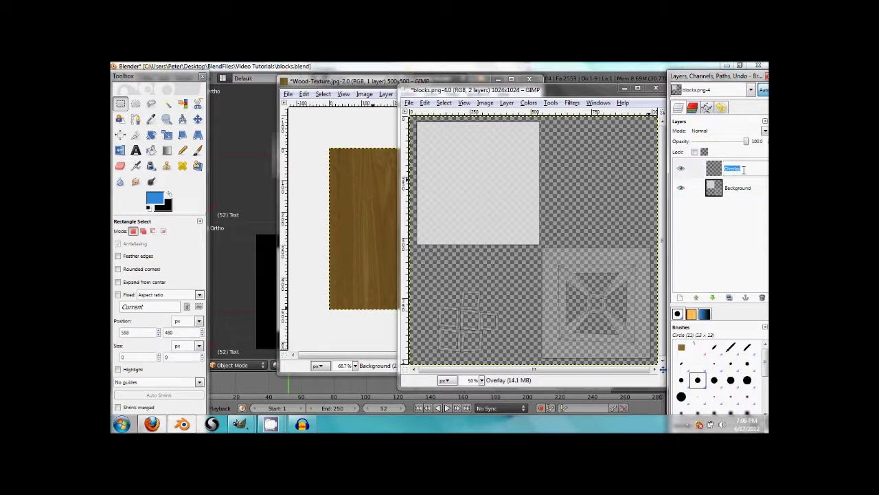
pyautogui.write('Wood')
pyautogui.press('Return')
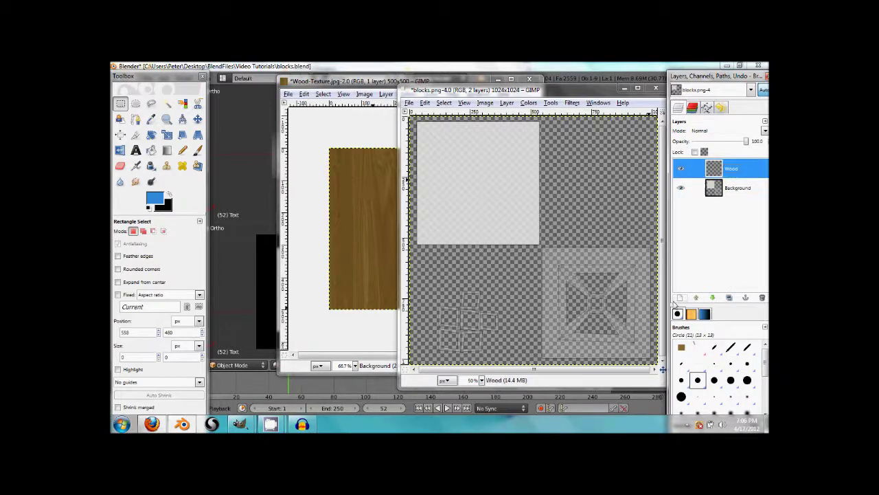
# Step: Add two more transparent layers named Overlay and Colors above the Wood layer, leaving Colors as the active layer
pyautogui.click(680, 298)
pyautogui.press('Return')
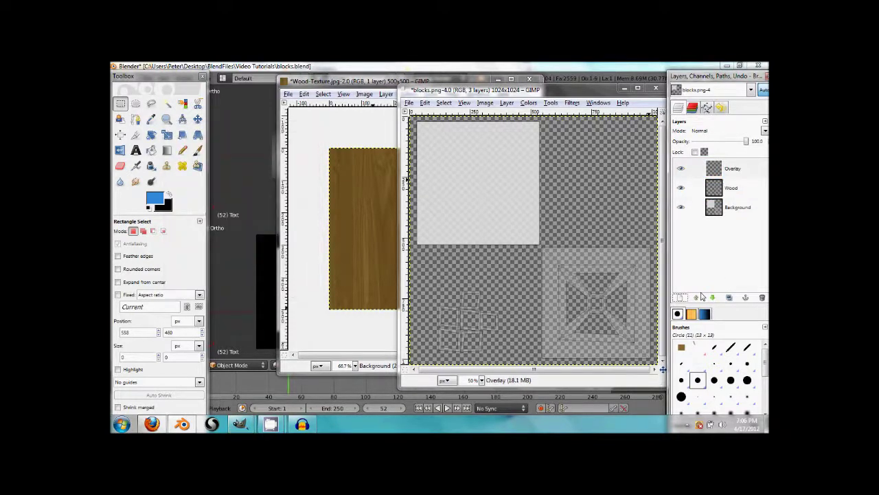
pyautogui.click(686, 300)
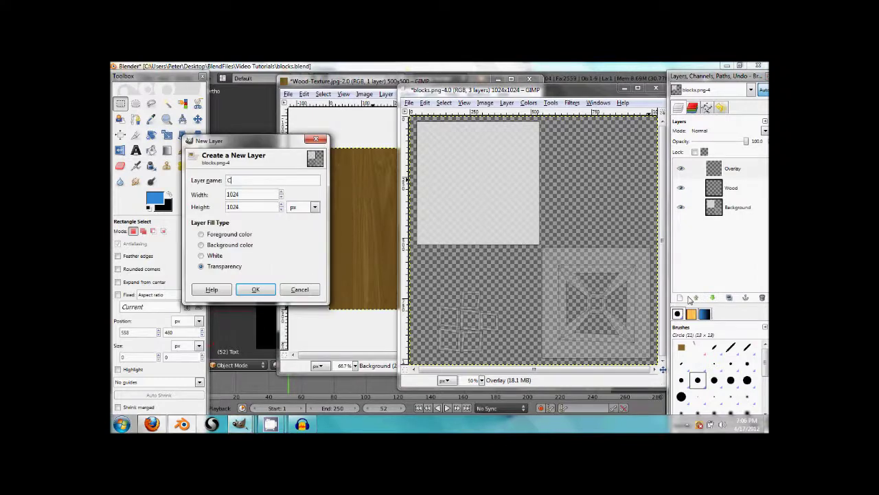
pyautogui.write('Colors')
pyautogui.press('Return')
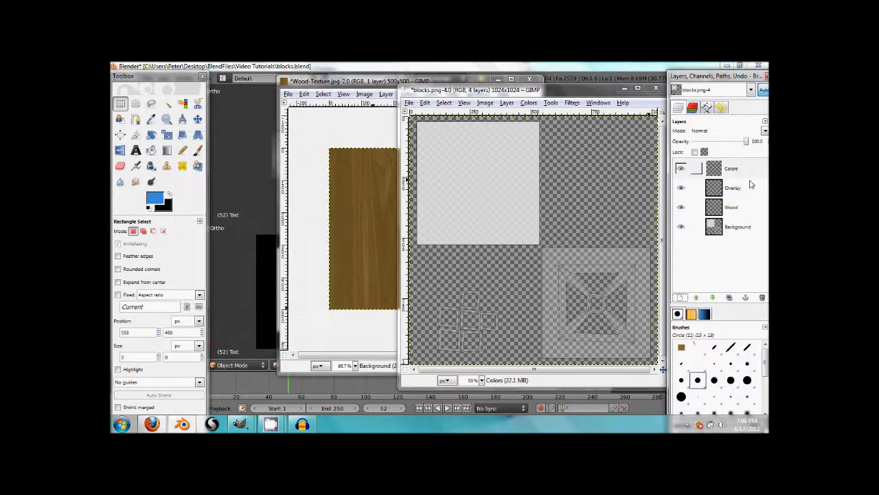
pyautogui.click(733, 206)
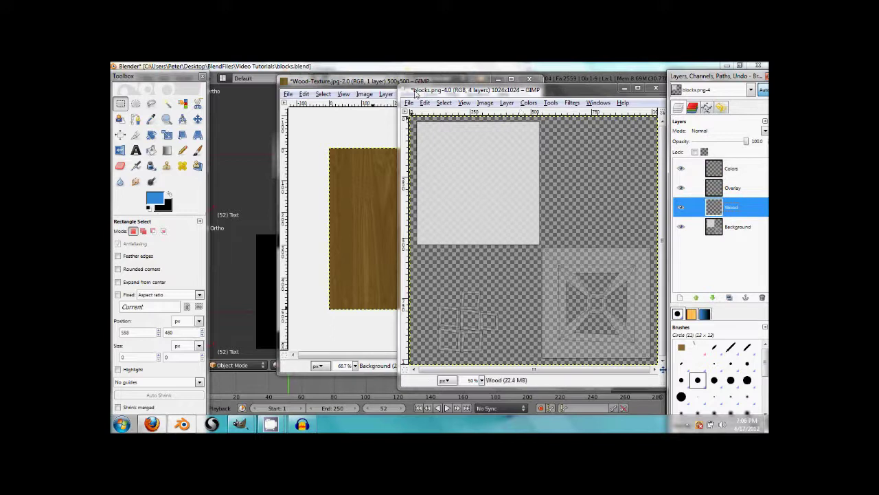
pyautogui.click(750, 187)
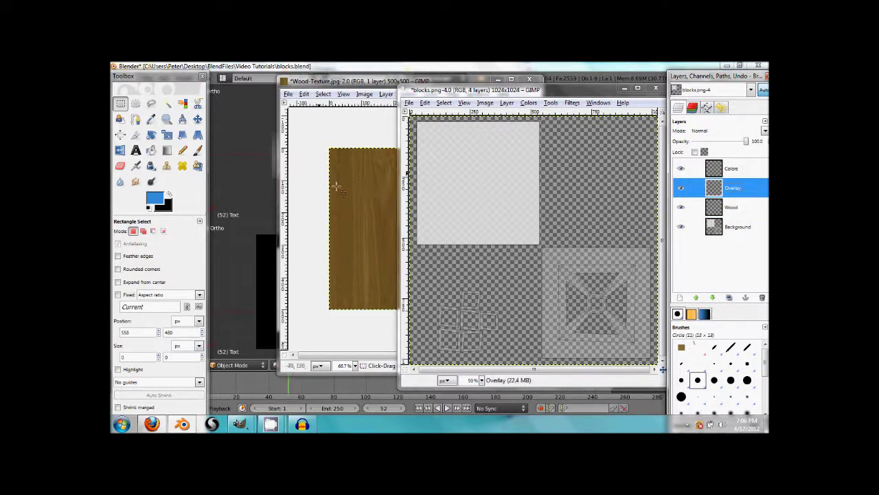
pyautogui.click(735, 168)
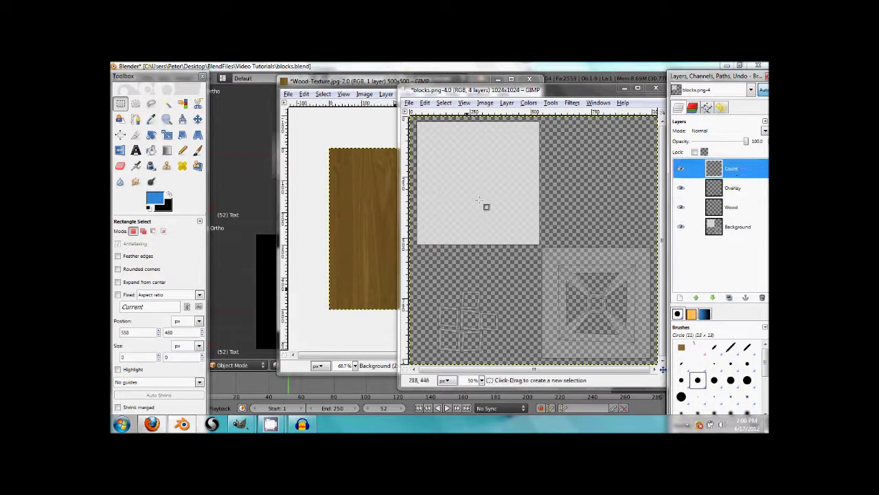
# Step: Bring the Wood-Texture.jpg image forward and examine its grain and knots up close
pyautogui.click(348, 131)
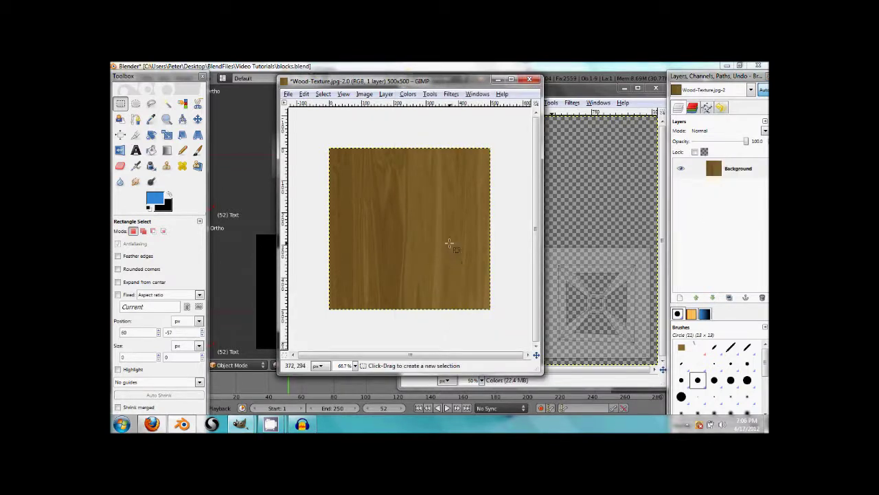
pyautogui.keyDown('ctrl'); pyautogui.scroll(3, 448, 242); pyautogui.keyUp('ctrl')
pyautogui.keyDown('ctrl'); pyautogui.scroll(-3, 450, 244); pyautogui.keyUp('ctrl')
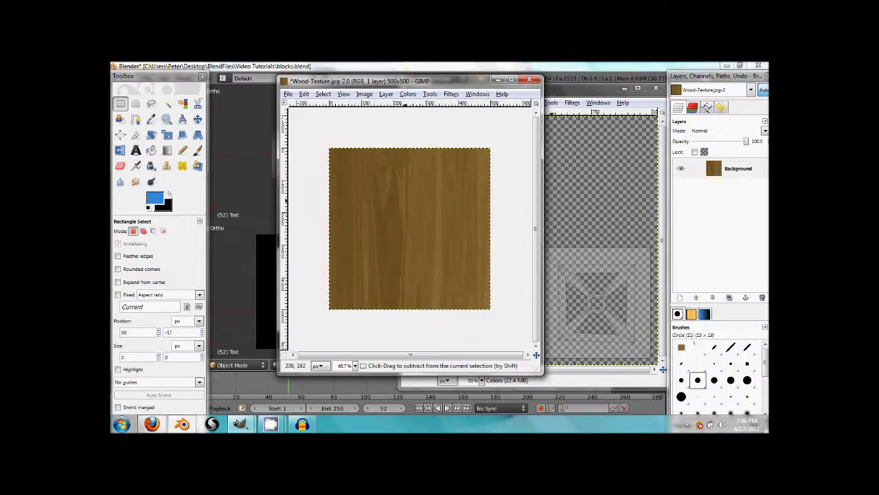
pyautogui.keyDown('ctrl'); pyautogui.scroll(2, 412, 206); pyautogui.keyUp('ctrl')
pyautogui.keyDown('ctrl'); pyautogui.scroll(-1, 440, 227); pyautogui.keyUp('ctrl')
pyautogui.keyDown('ctrl'); pyautogui.scroll(1, 429, 218); pyautogui.keyUp('ctrl')
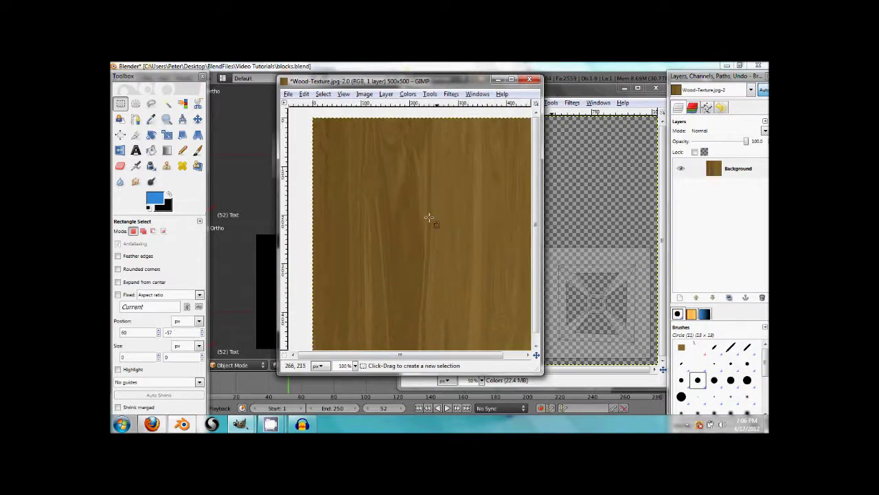
pyautogui.moveTo(501, 237); pyautogui.dragTo(462, 219, button='middle')
pyautogui.keyDown('ctrl'); pyautogui.scroll(2, 375, 234); pyautogui.keyUp('ctrl')
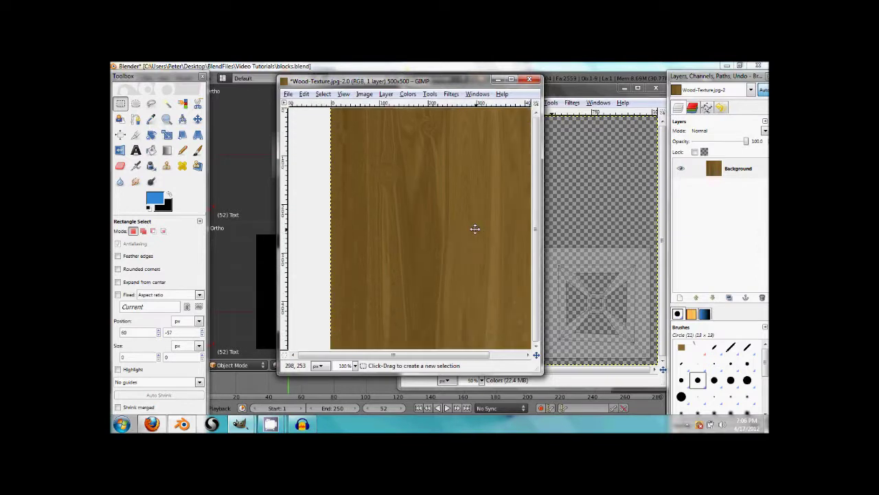
pyautogui.keyDown('ctrl'); pyautogui.scroll(-2, 440, 223); pyautogui.keyUp('ctrl')
pyautogui.keyDown('ctrl'); pyautogui.scroll(1, 445, 227); pyautogui.keyUp('ctrl')
pyautogui.keyDown('ctrl'); pyautogui.scroll(-1, 452, 236); pyautogui.keyUp('ctrl')
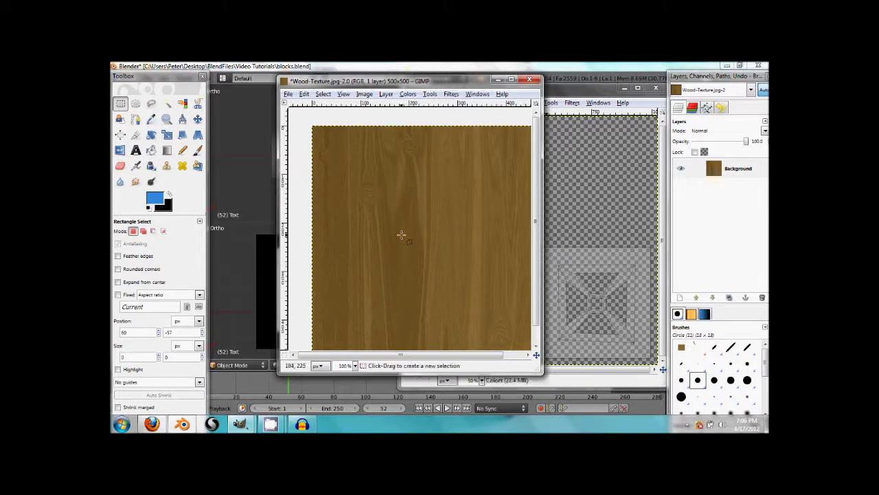
pyautogui.keyDown('ctrl'); pyautogui.scroll(1, 412, 206); pyautogui.keyUp('ctrl')
pyautogui.keyDown('ctrl'); pyautogui.scroll(-1, 409, 192); pyautogui.keyUp('ctrl')
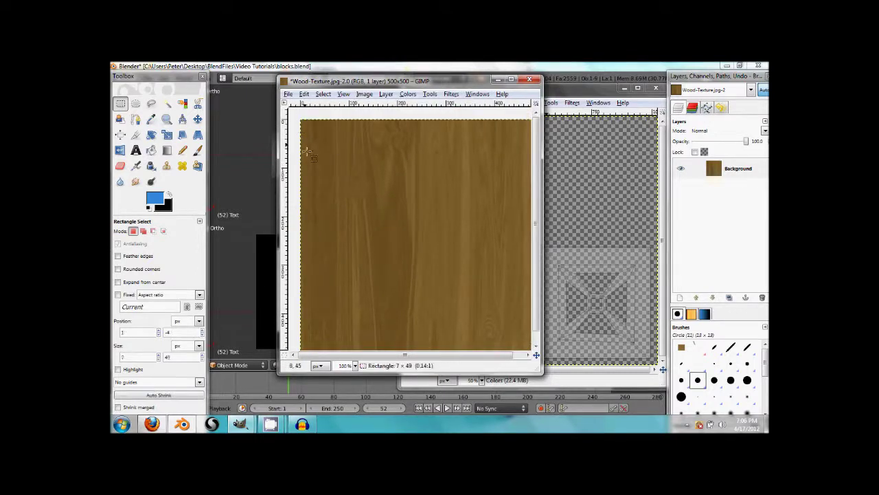
# Step: Select a rectangle about 239 × 267 px at the upper-left corner of the wood texture
pyautogui.moveTo(302, 118); pyautogui.dragTo(416, 246)
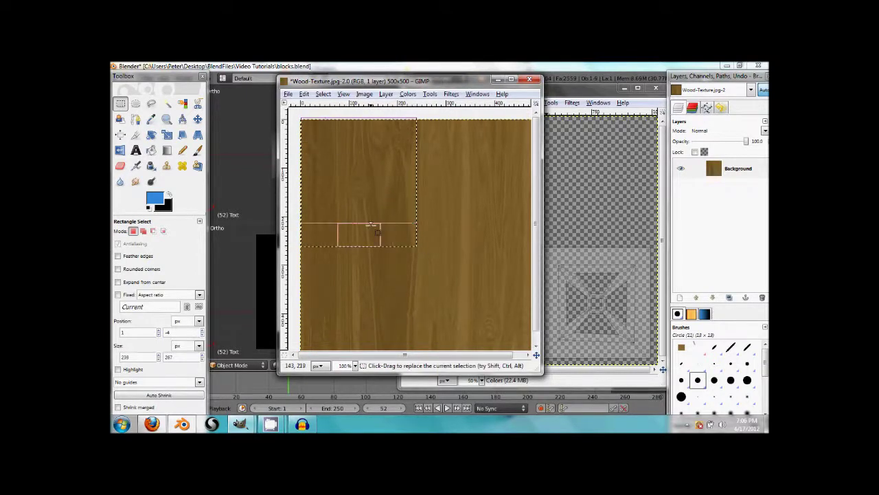
pyautogui.keyDown('ctrl'); pyautogui.scroll(1, 373, 212); pyautogui.keyUp('ctrl')
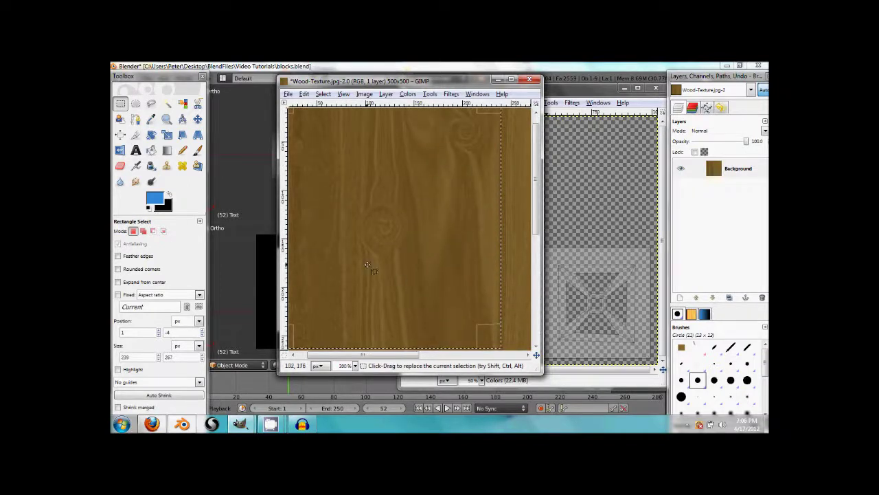
# Step: Extend the wood texture selection's lower edge past the image's bottom, making it about 239 × 574 px
pyautogui.keyDown('shift'); pyautogui.hscroll(-1, 399, 271); pyautogui.keyUp('shift')
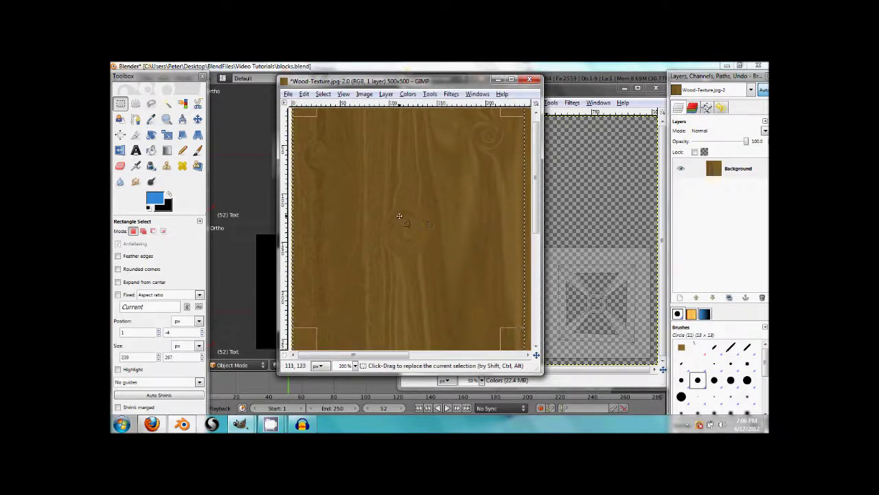
pyautogui.keyDown('ctrl'); pyautogui.scroll(-1, 479, 235); pyautogui.keyUp('ctrl')
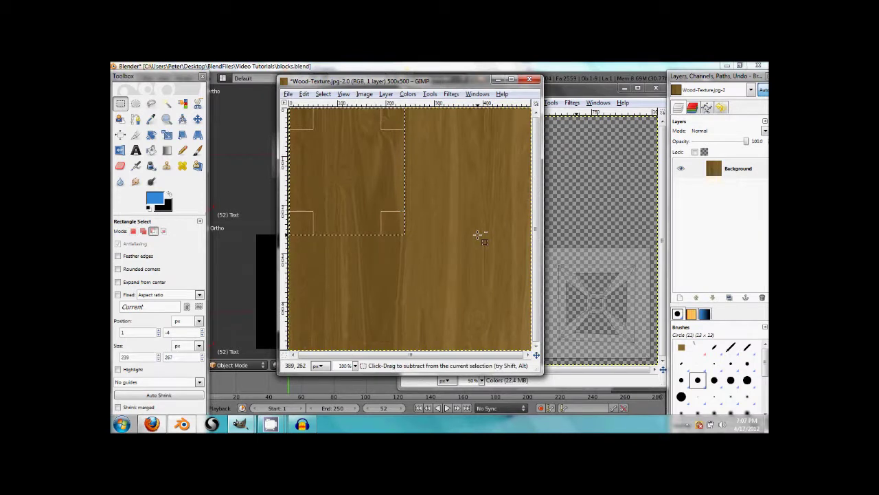
pyautogui.keyDown('ctrl'); pyautogui.scroll(1, 478, 235); pyautogui.keyUp('ctrl')
pyautogui.moveTo(324, 238); pyautogui.dragTo(435, 240, button='middle')
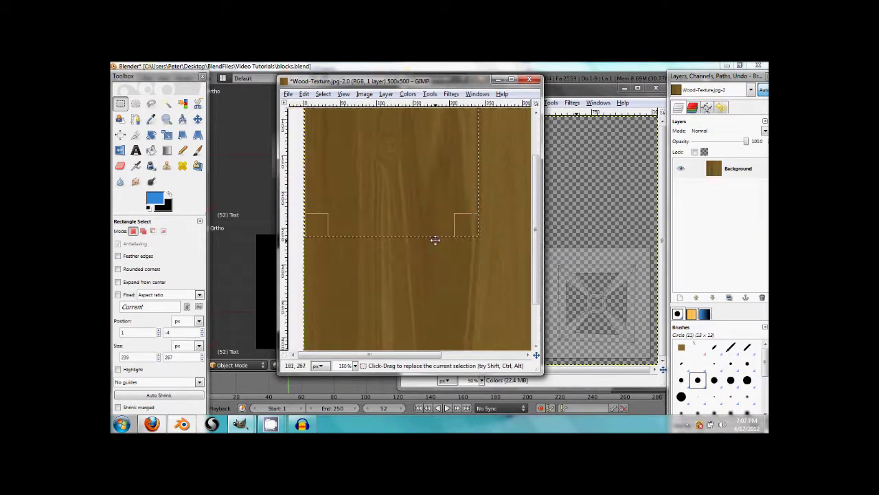
pyautogui.scroll(4, 405, 231)
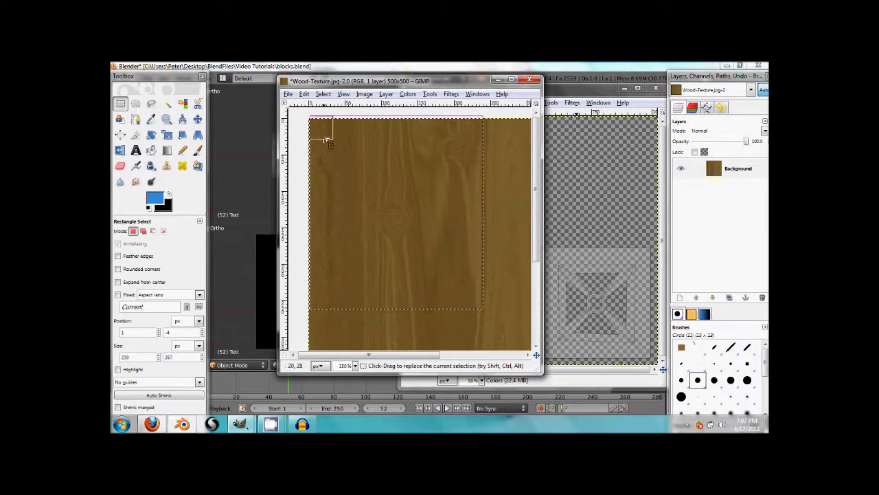
pyautogui.keyDown('ctrl'); pyautogui.scroll(-2, 456, 235); pyautogui.keyUp('ctrl')
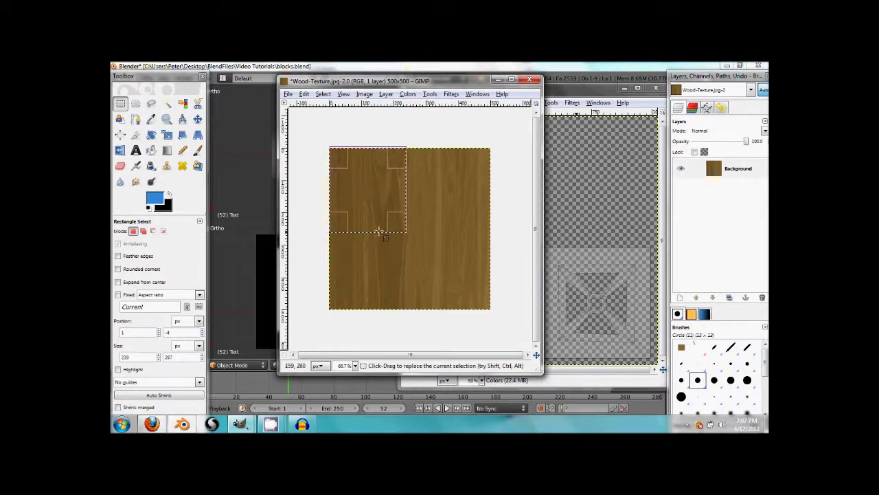
pyautogui.moveTo(379, 232); pyautogui.dragTo(387, 332)
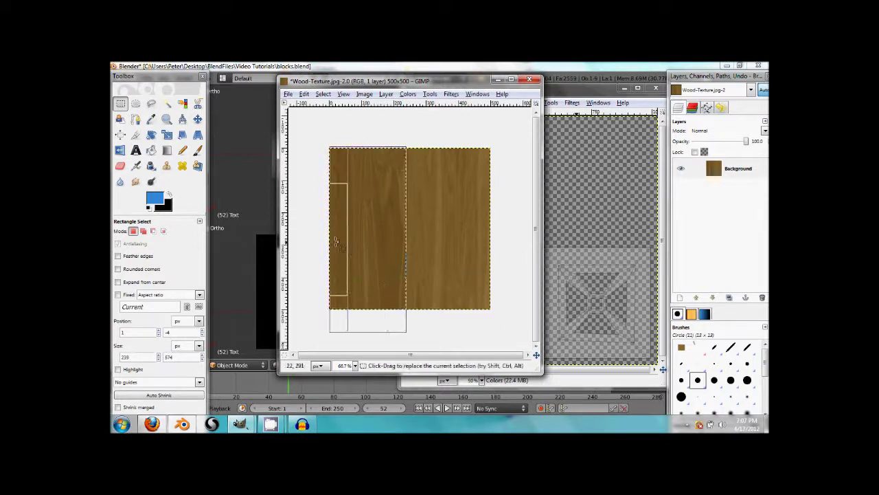
# Step: Change the selection to cover the wood texture's right half at full height, starting at x 240 px, and copy it
pyautogui.moveTo(337, 242); pyautogui.dragTo(499, 267)
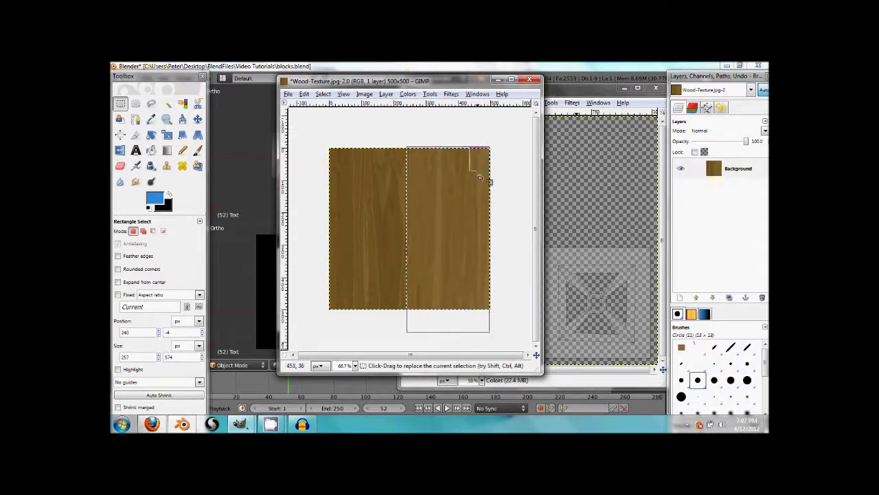
pyautogui.moveTo(489, 282); pyautogui.dragTo(488, 307)
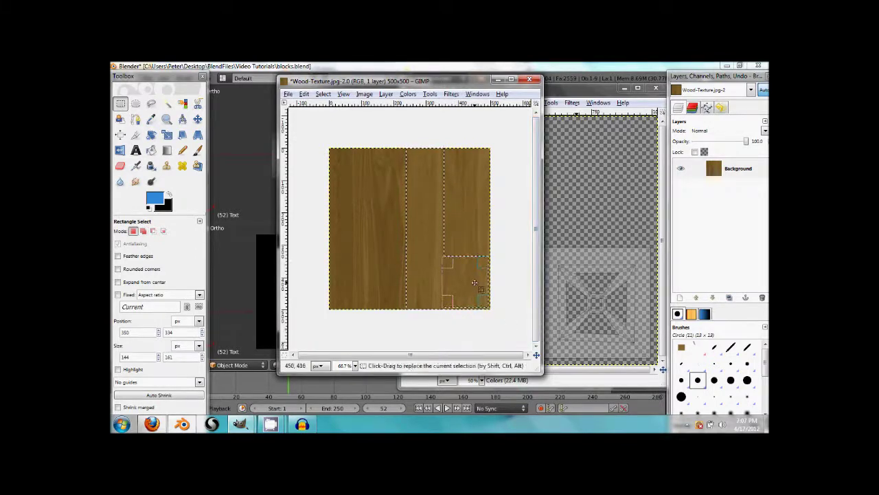
pyautogui.hotkey('ctrl', 'z')
pyautogui.click(430, 227)
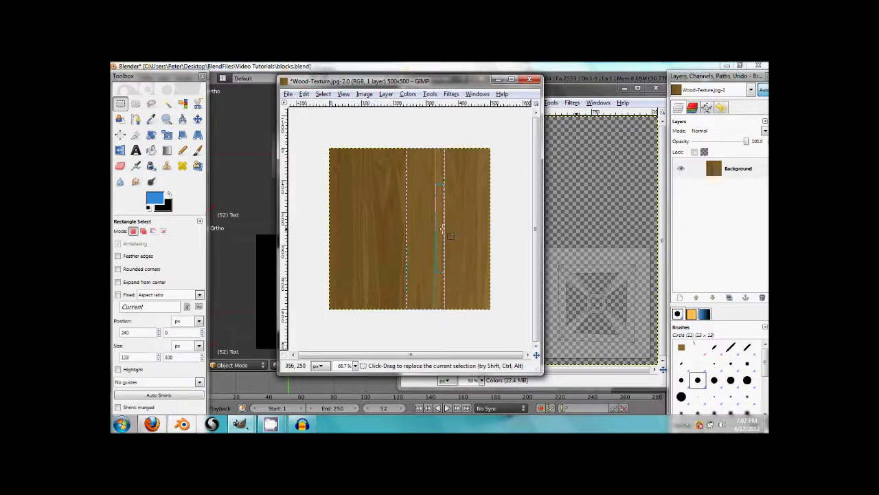
pyautogui.moveTo(443, 227); pyautogui.dragTo(493, 253)
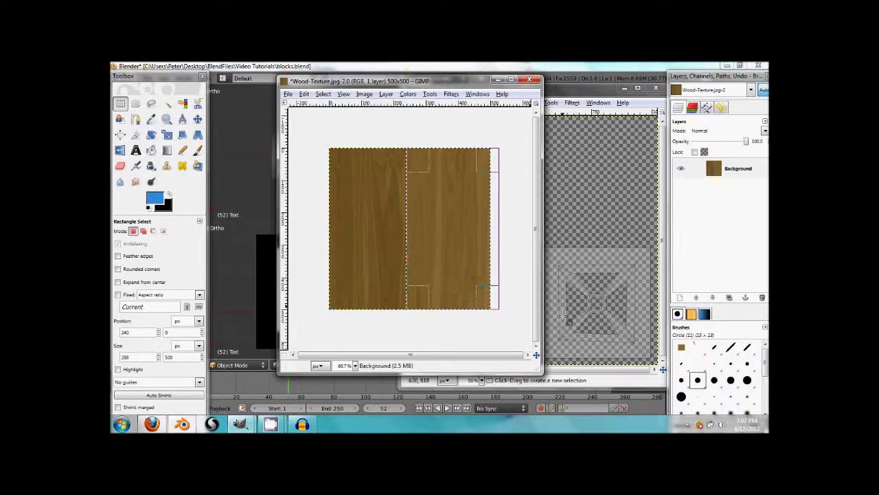
pyautogui.press('ctrl')
pyautogui.hotkey('ctrl', 'c')
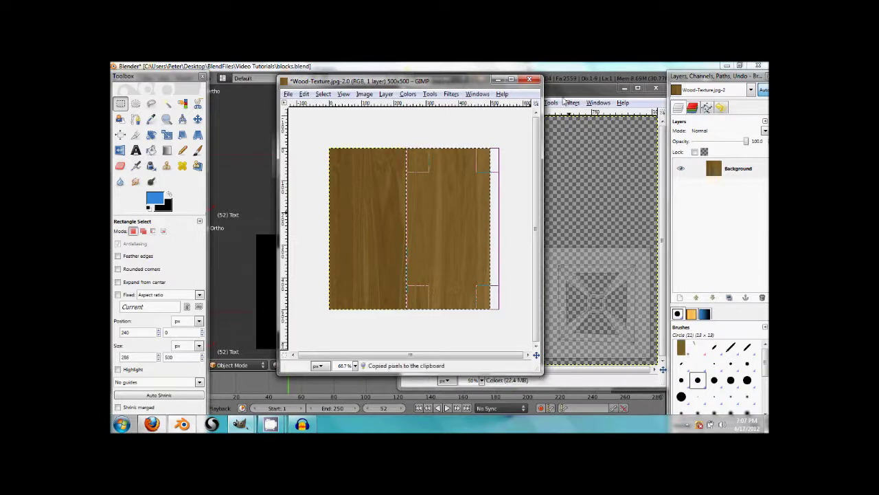
# Step: Paste the copied wood into blocks.png and align it with the upper-left corner of the large light UV square
pyautogui.click(565, 90)
pyautogui.hotkey('ctrl', 'v')
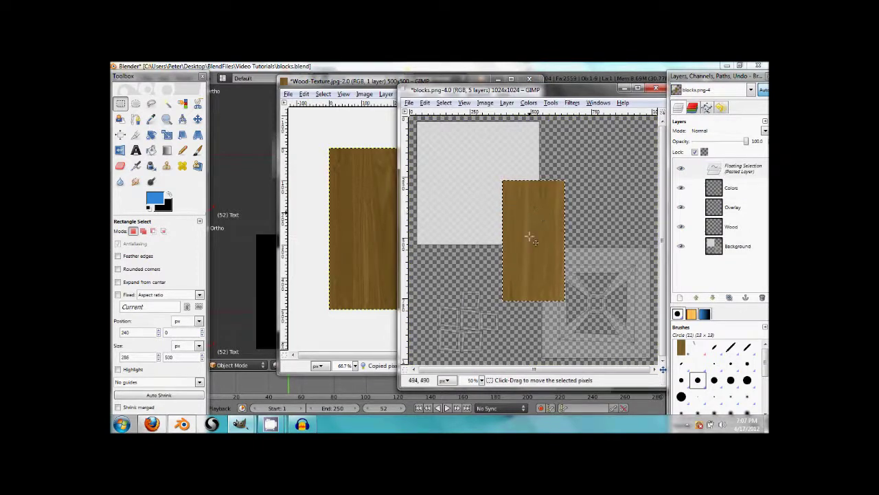
pyautogui.moveTo(526, 238); pyautogui.dragTo(447, 184)
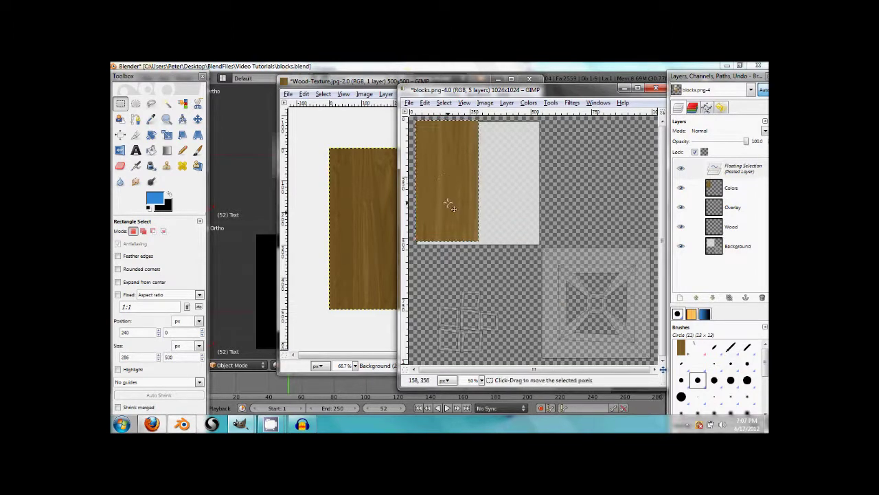
pyautogui.keyDown('ctrl'); pyautogui.scroll(2, 465, 212); pyautogui.keyUp('ctrl')
pyautogui.scroll(2, 515, 298)
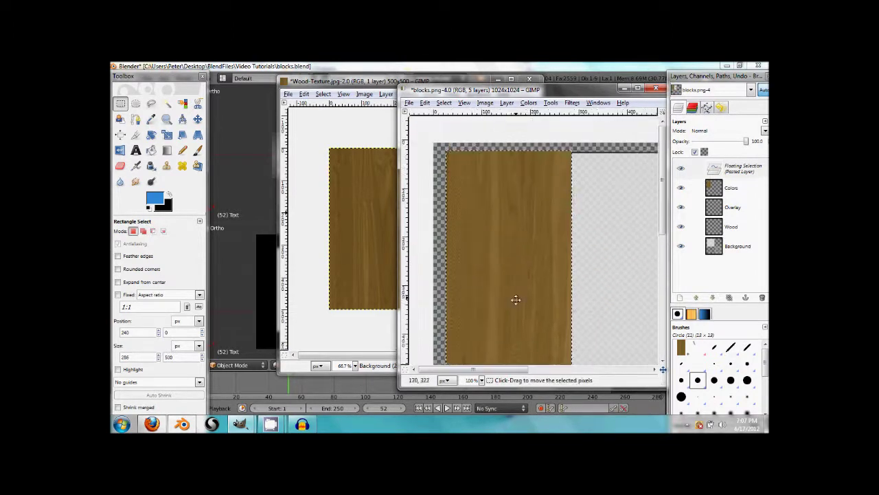
pyautogui.moveTo(509, 239); pyautogui.dragTo(508, 241)
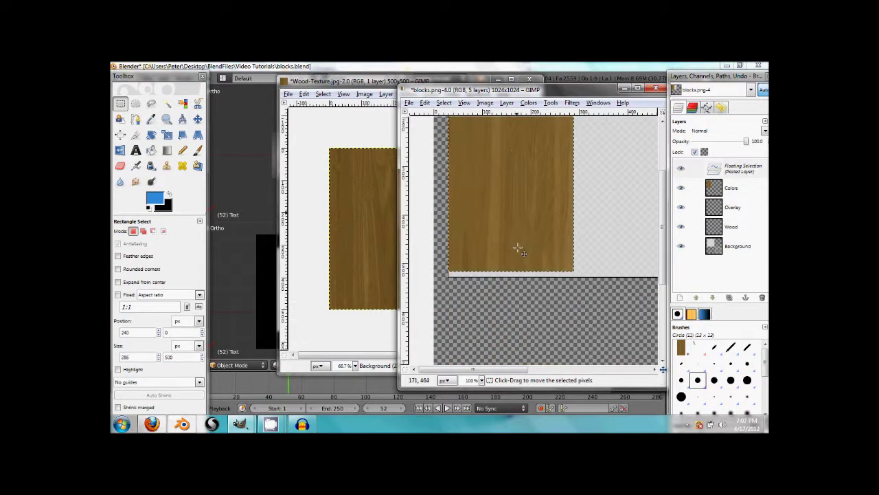
pyautogui.scroll(-5, 516, 249)
pyautogui.scroll(4, 523, 250)
pyautogui.scroll(-5, 565, 255)
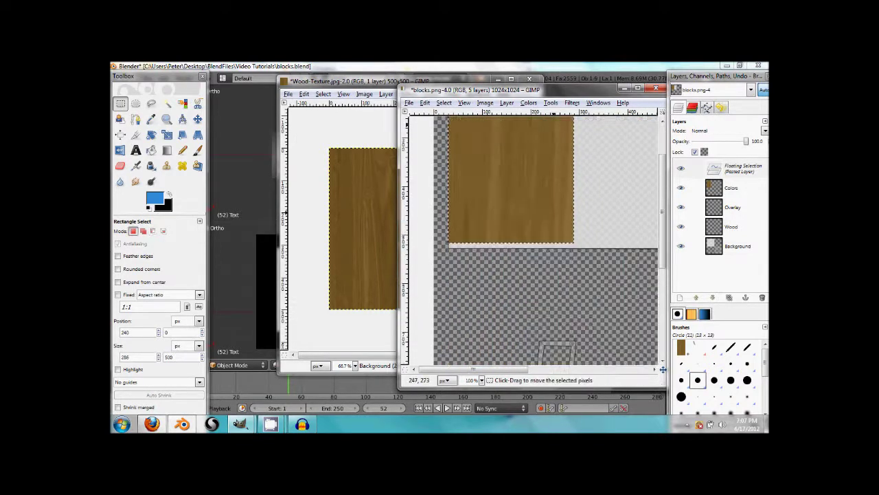
pyautogui.keyDown('ctrl'); pyautogui.scroll(-2, 560, 249); pyautogui.keyUp('ctrl')
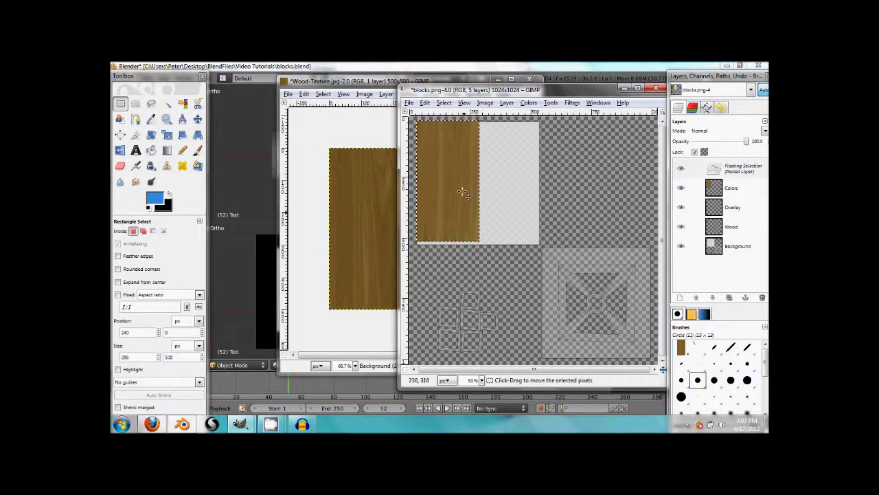
# Step: Place a second copy of the wood piece flush beside the first over the square's right half and inspect their seam
pyautogui.moveTo(463, 199); pyautogui.dragTo(525, 207)
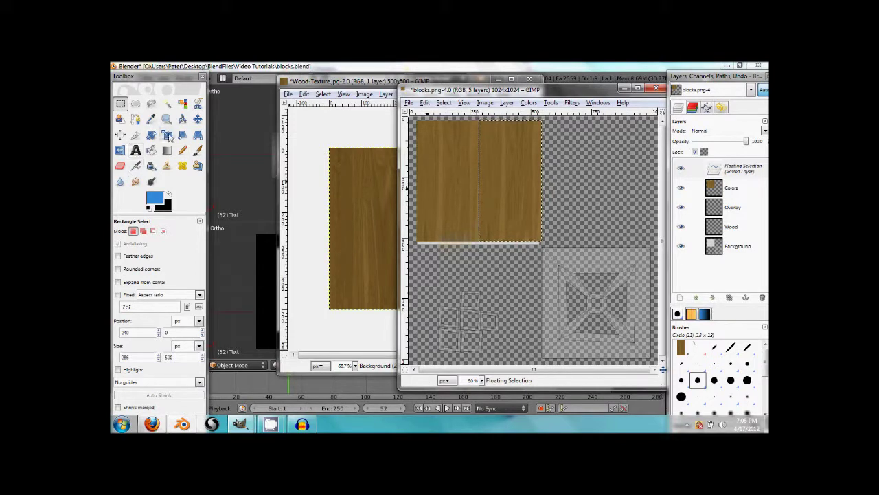
pyautogui.click(566, 171)
pyautogui.keyDown('ctrl'); pyautogui.scroll(3, 562, 190); pyautogui.keyUp('ctrl')
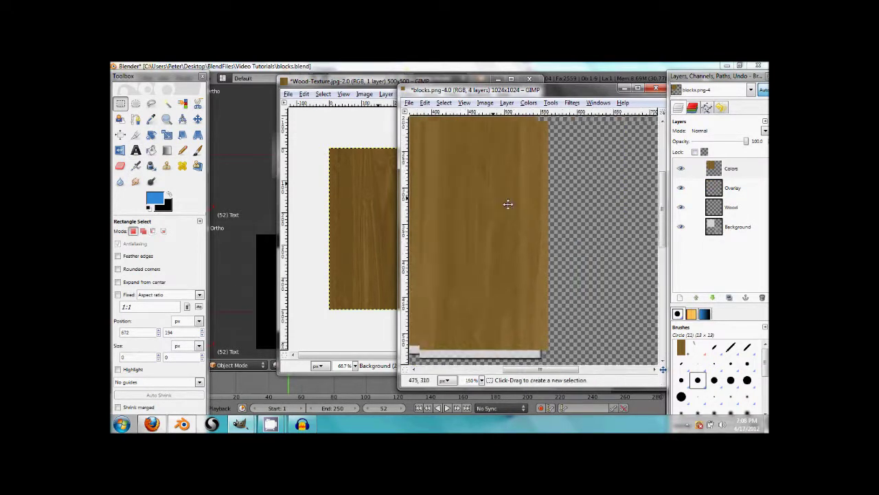
pyautogui.moveTo(562, 256); pyautogui.dragTo(585, 258, button='middle')
pyautogui.keyDown('ctrl'); pyautogui.moveTo(516, 202); pyautogui.dragTo(546, 267, button='middle'); pyautogui.keyUp('ctrl')
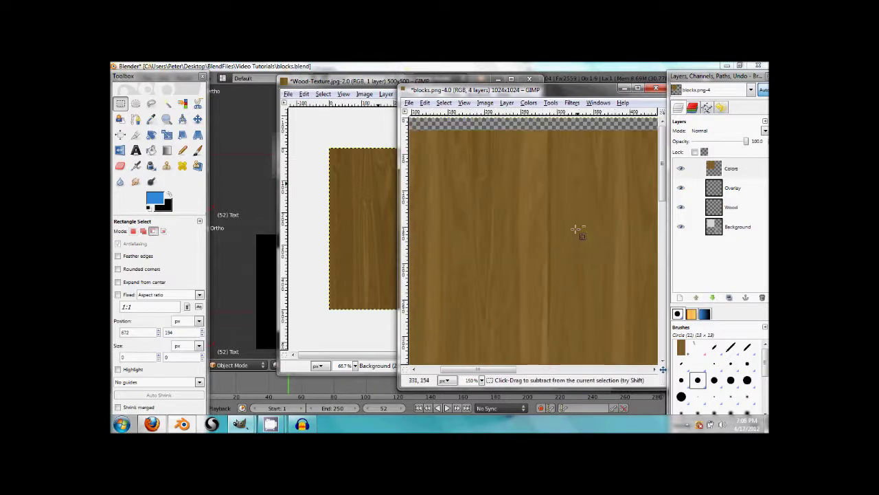
pyautogui.moveTo(577, 228)
pyautogui.keyDown('ctrl'); pyautogui.mouseDown(button='middle')
pyautogui.moveTo(554, 191)
pyautogui.moveTo(599, 222)
pyautogui.moveTo(528, 169)
pyautogui.moveTo(518, 110)
pyautogui.mouseUp(button='middle'); pyautogui.keyUp('ctrl')
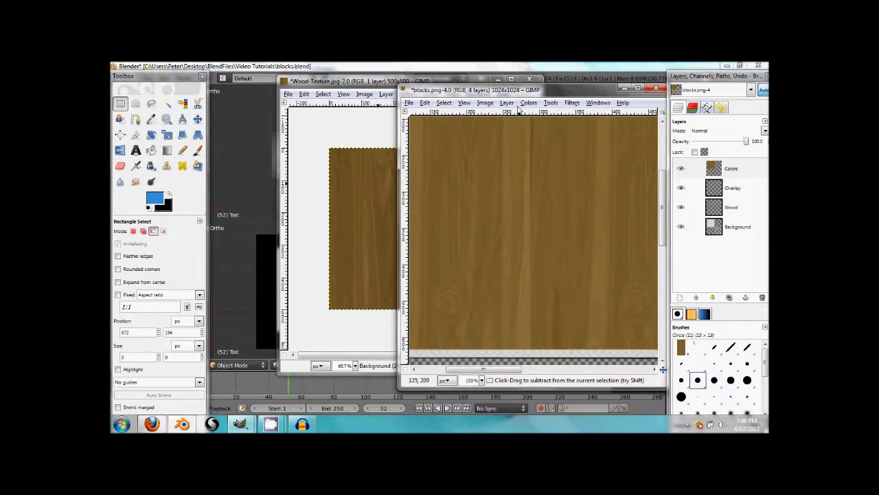
pyautogui.scroll(4, 532, 248)
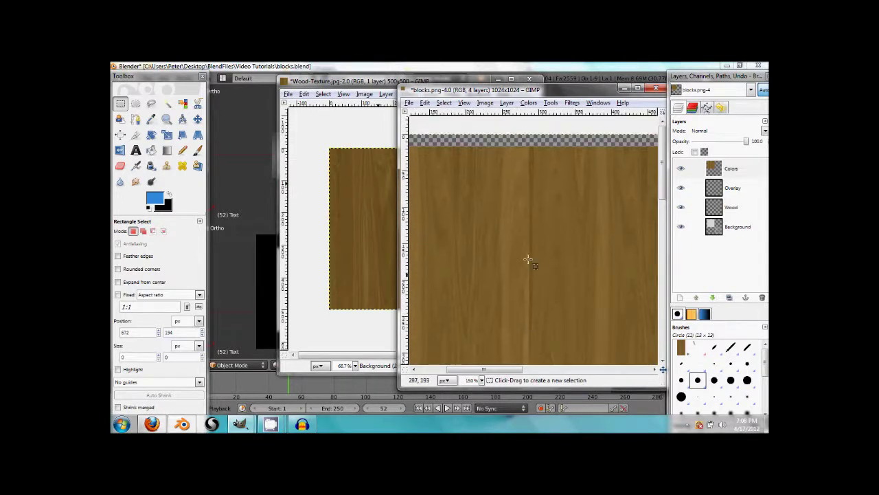
pyautogui.scroll(-4, 536, 217)
# Step: Flip the right-hand wood piece horizontally so its grain mirrors the other half, and anchor it to the Colors layer
pyautogui.hotkey('ctrl', 'v')
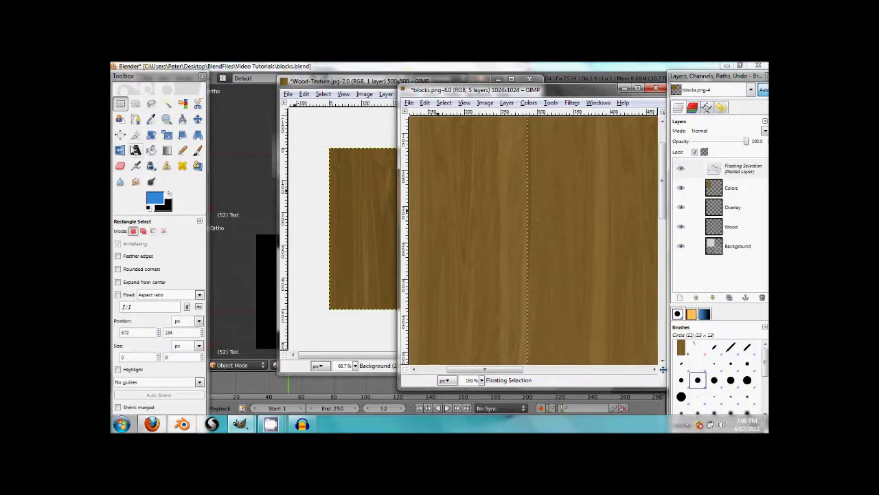
pyautogui.click(120, 149)
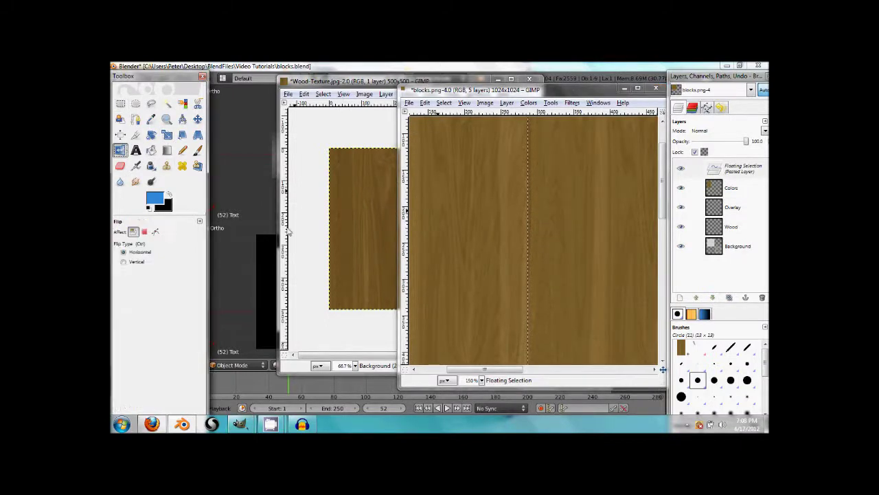
pyautogui.scroll(2, 555, 244)
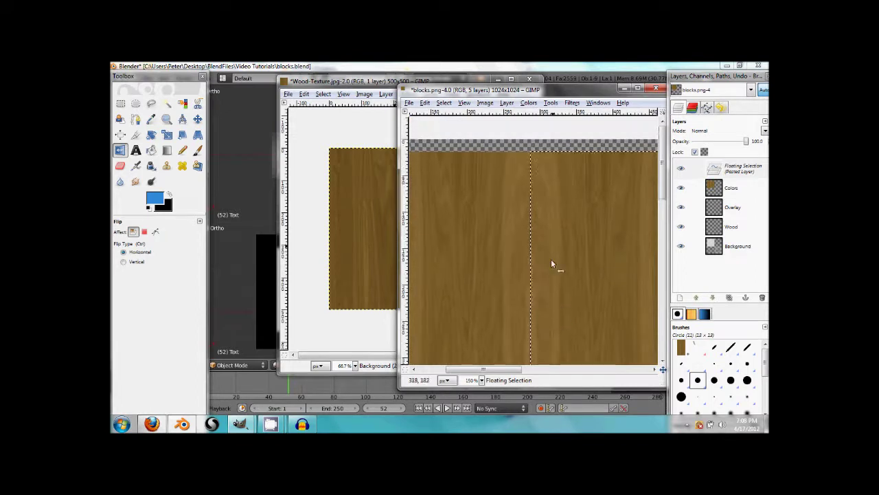
pyautogui.moveTo(537, 223); pyautogui.dragTo(540, 209, button='middle')
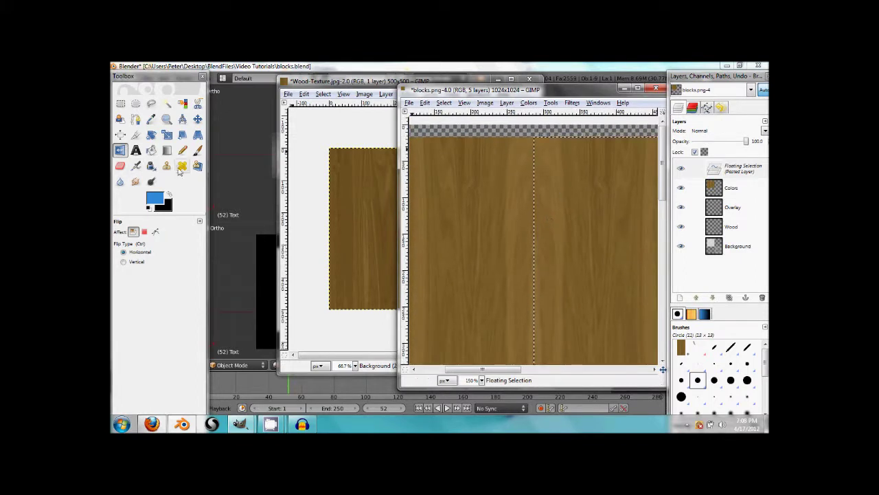
pyautogui.click(697, 168)
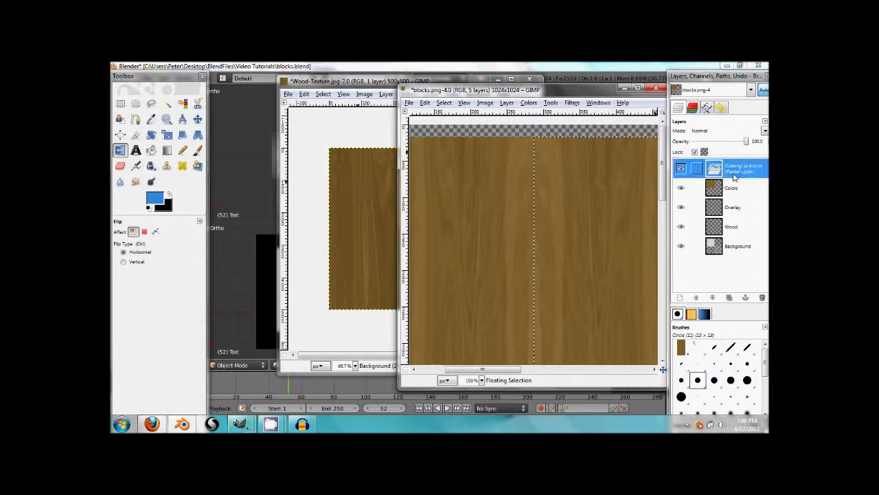
pyautogui.click(745, 297)
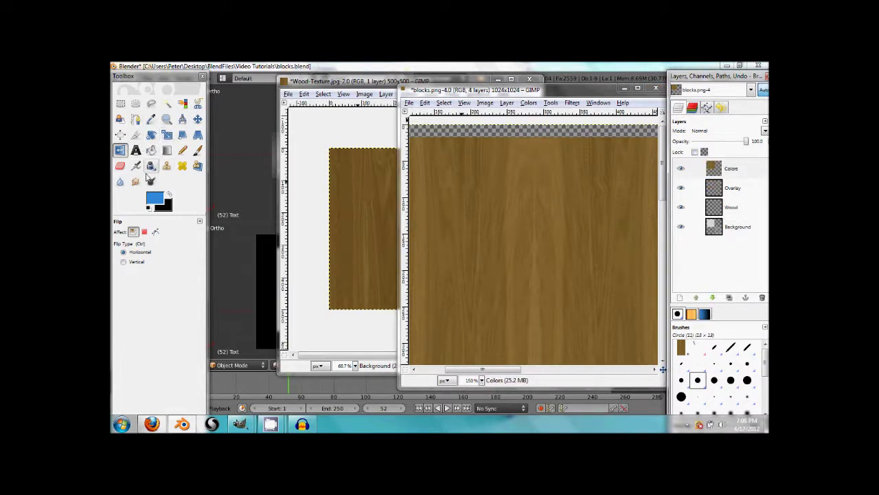
# Step: Blur the seam between the two wood halves using the Circle (11) brush
pyautogui.click(120, 181)
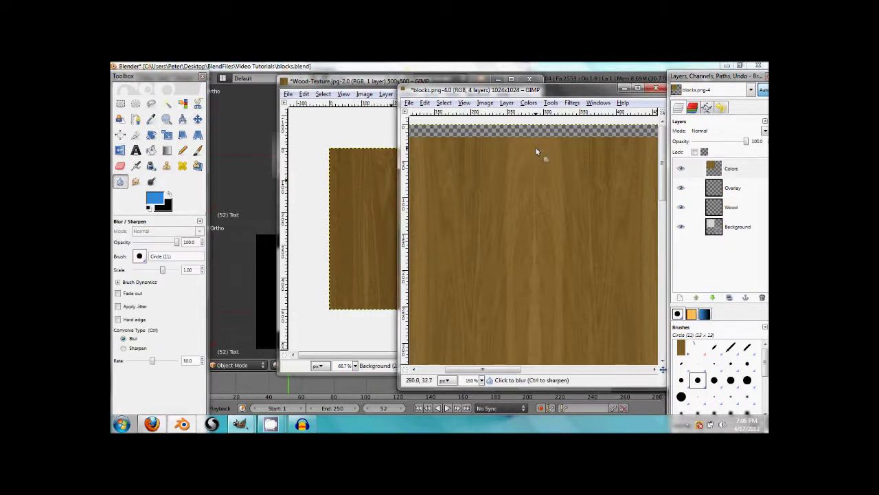
pyautogui.click(539, 195)
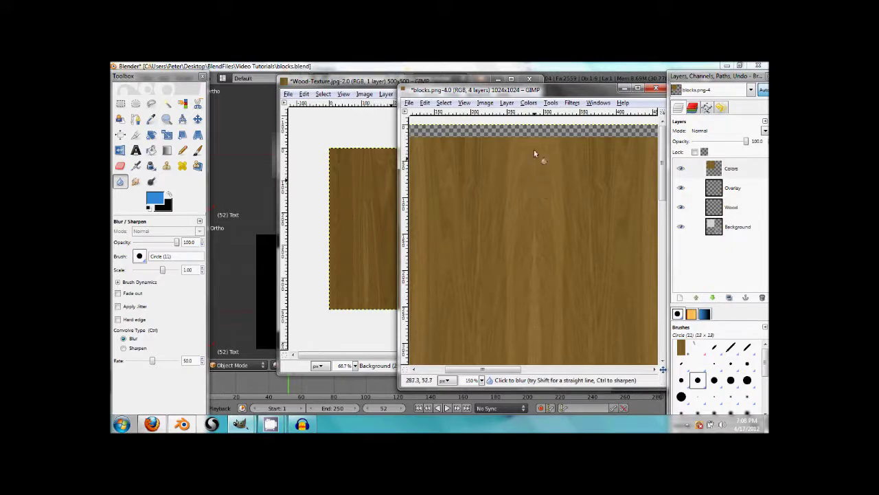
pyautogui.keyDown('ctrl'); pyautogui.scroll(-3, 535, 179); pyautogui.keyUp('ctrl')
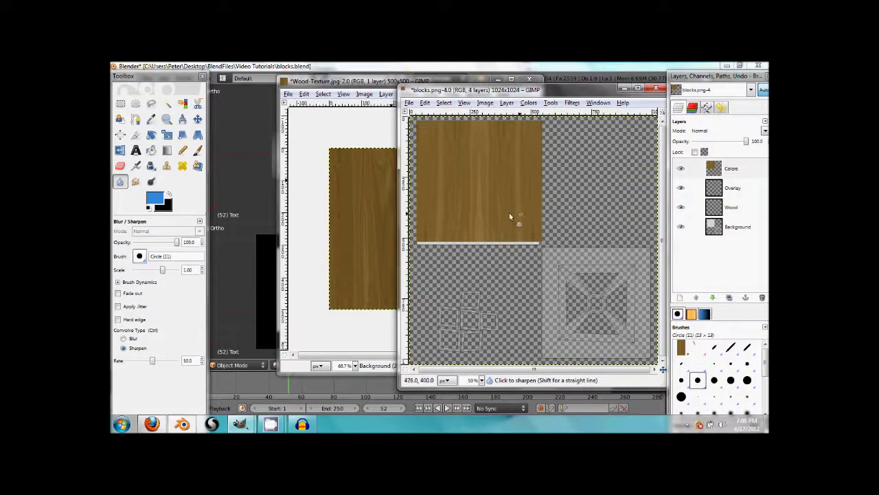
# Step: Select a strip about 12 × 502 px along the wood's left edge, then copy and paste it
pyautogui.moveTo(438, 242); pyautogui.dragTo(488, 226, button='middle')
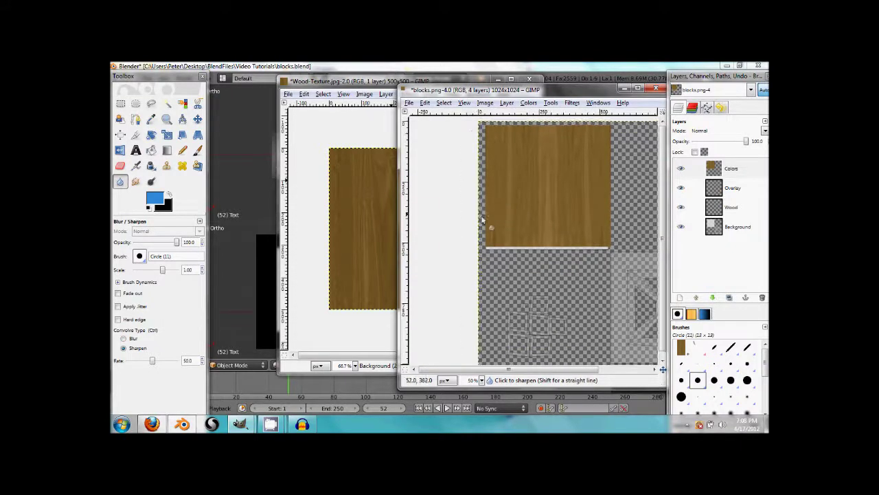
pyautogui.click(121, 103)
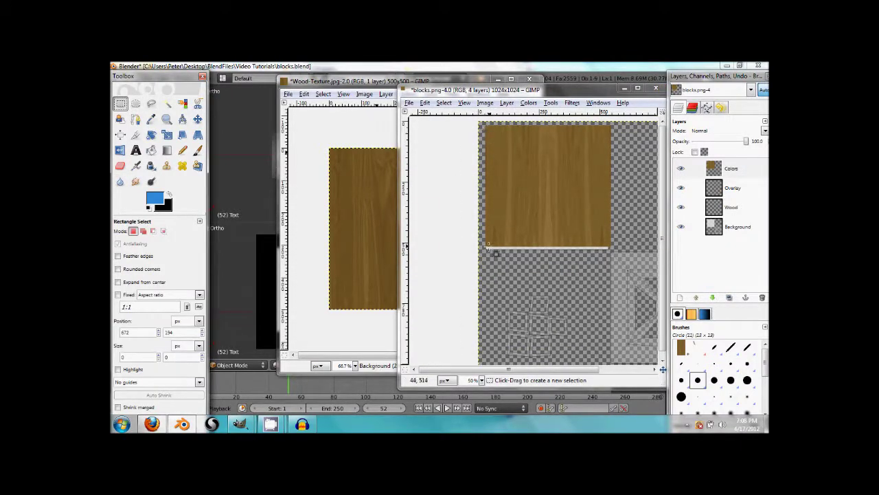
pyautogui.moveTo(487, 246); pyautogui.dragTo(493, 174)
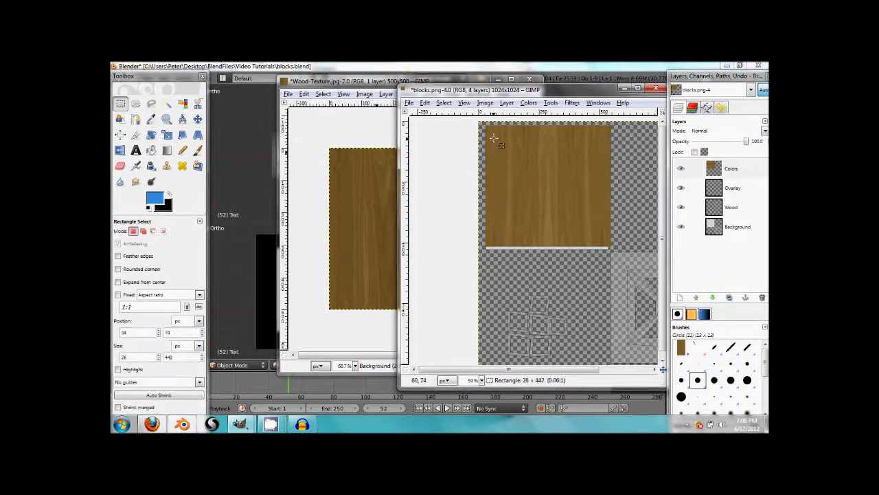
pyautogui.moveTo(494, 138); pyautogui.dragTo(493, 128)
pyautogui.hotkey('ctrl', 'c')
pyautogui.hotkey('ctrl', 'v')
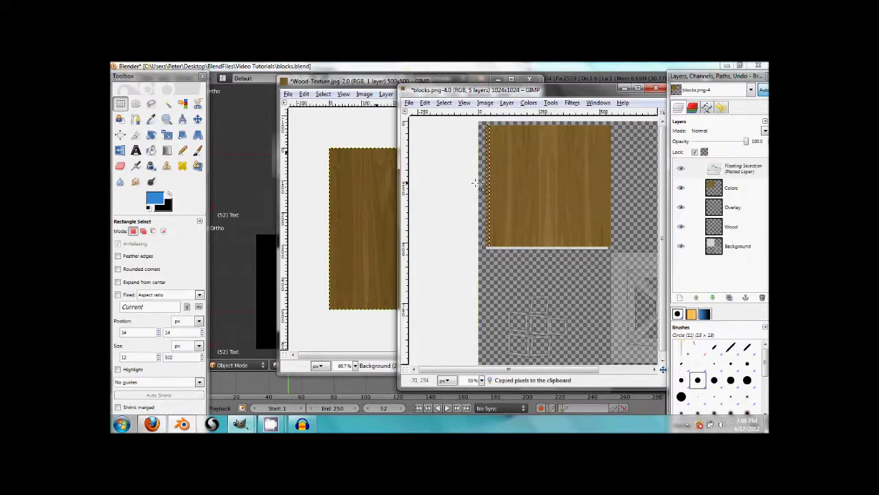
# Step: Move the pasted wood strip toward the square's lower-left area and rotate it 90 degrees so it lies horizontally
pyautogui.moveTo(478, 183); pyautogui.dragTo(503, 231)
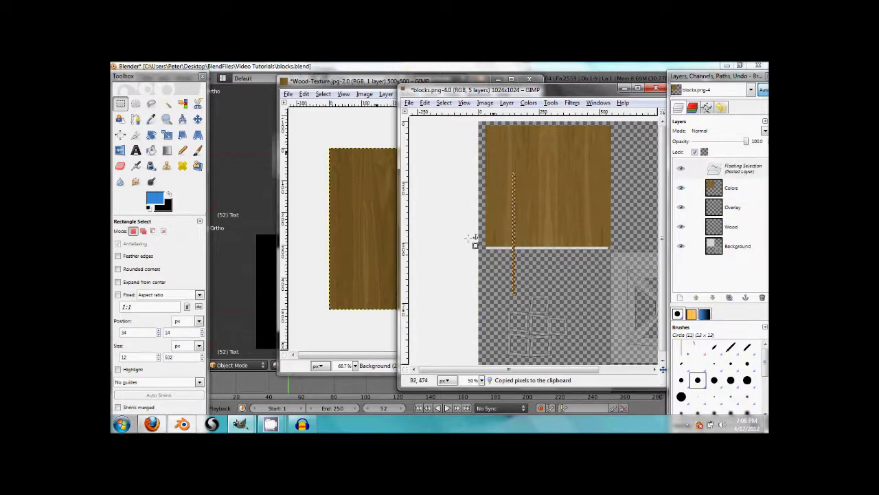
pyautogui.click(151, 134)
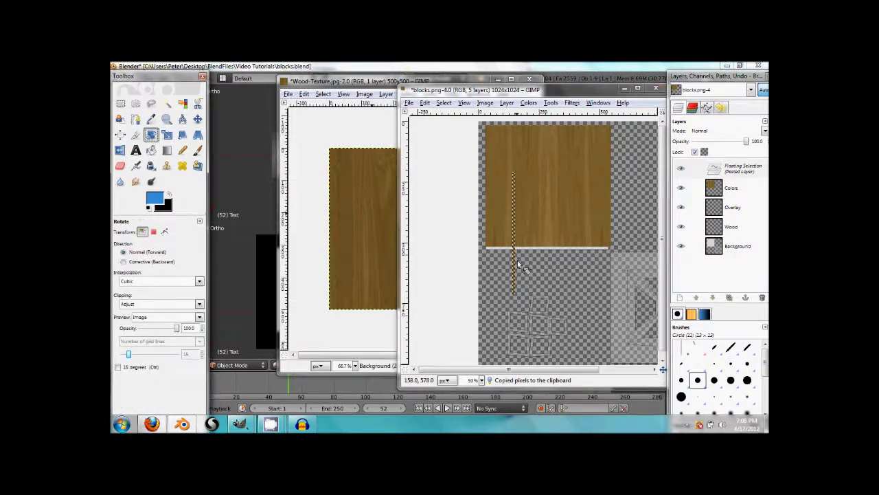
pyautogui.click(520, 266)
pyautogui.write('9')
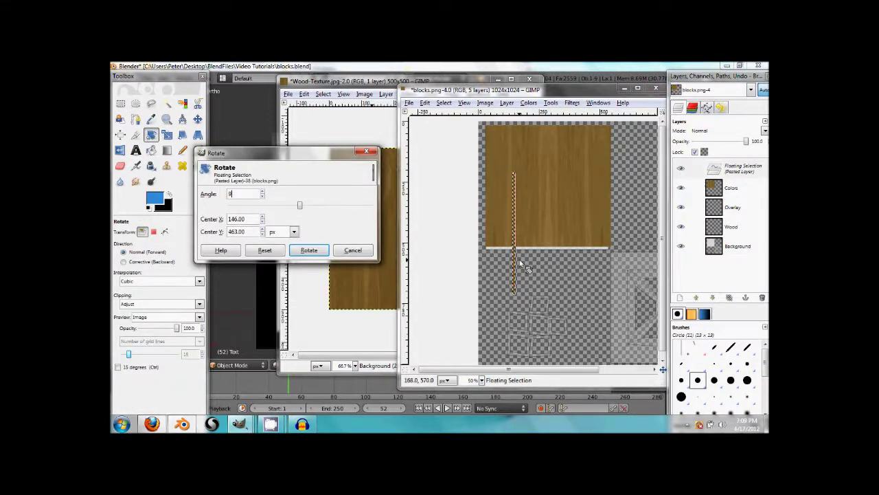
pyautogui.write('0')
pyautogui.press('Tab')
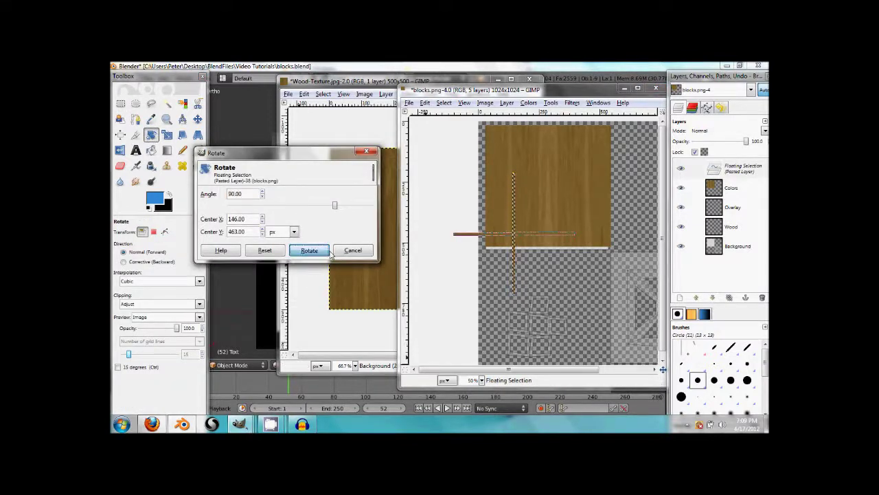
pyautogui.click(328, 251)
# Step: Place the horizontal strip over the gap along the wood square's lower edge and anchor it to the Colors layer
pyautogui.press('m')
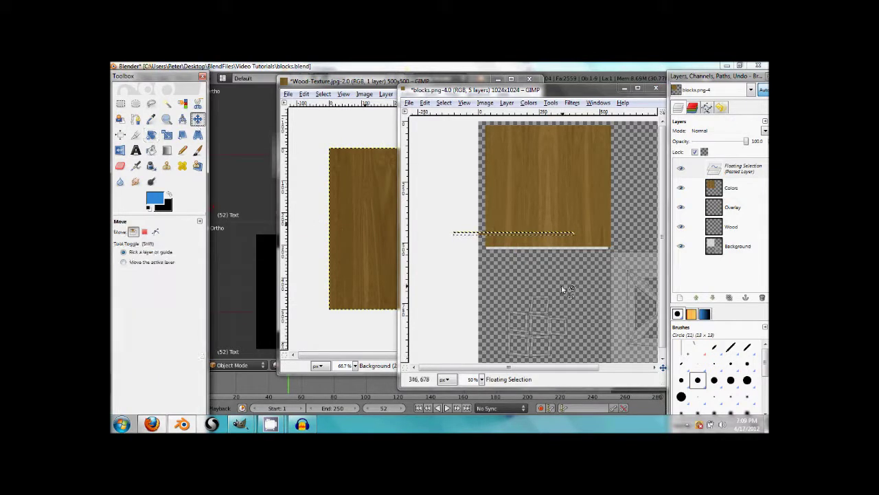
pyautogui.moveTo(522, 233); pyautogui.dragTo(563, 249)
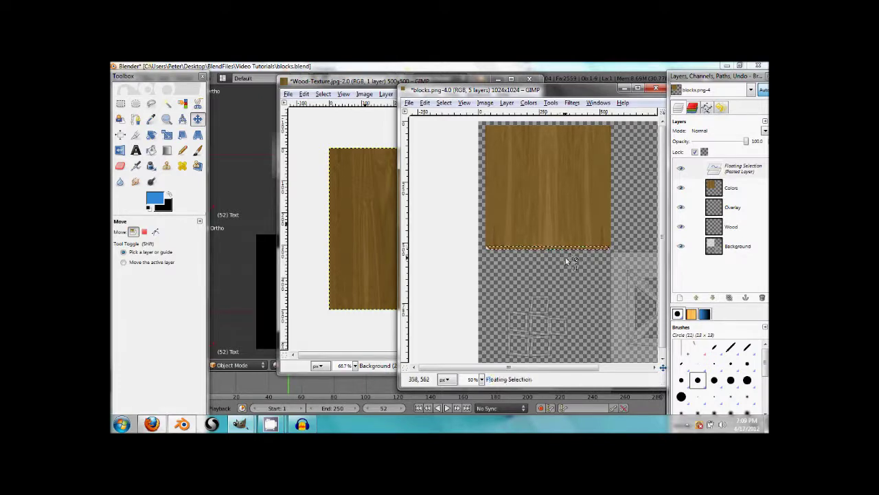
pyautogui.moveTo(618, 232); pyautogui.dragTo(612, 226, button='middle')
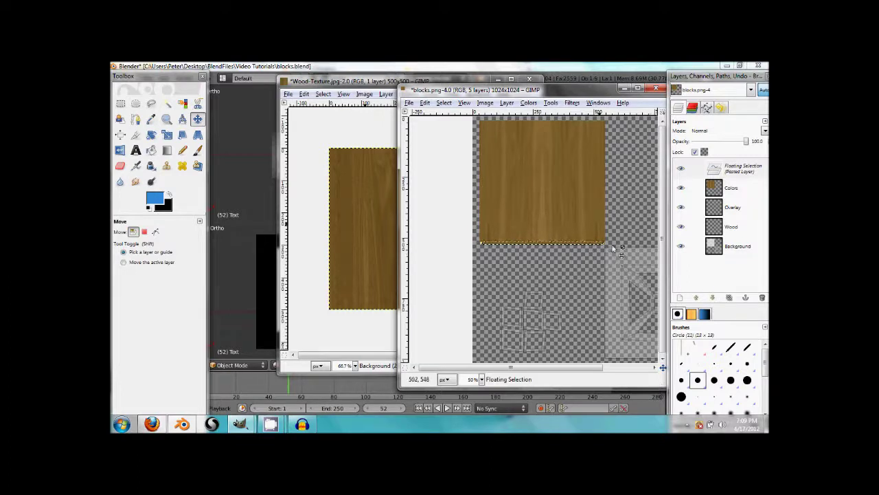
pyautogui.click(738, 235)
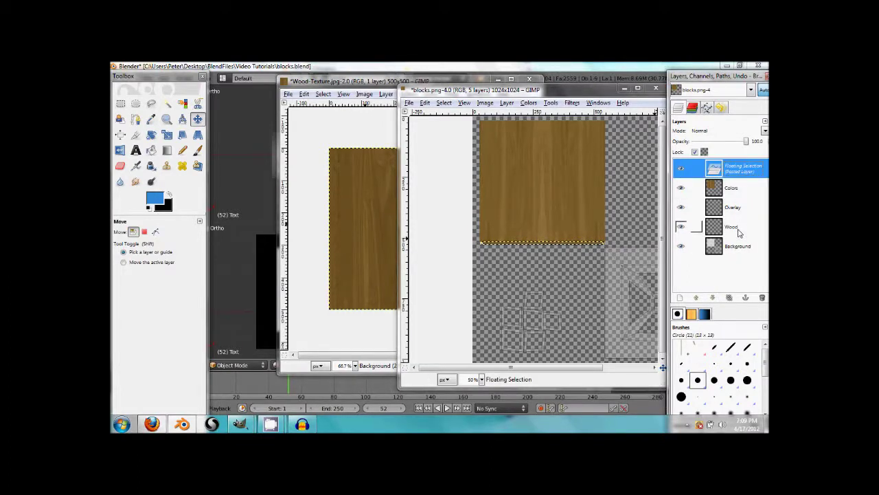
pyautogui.click(745, 297)
# Step: Rename the Colors layer that holds the wood texture as Wood
pyautogui.click(729, 169)
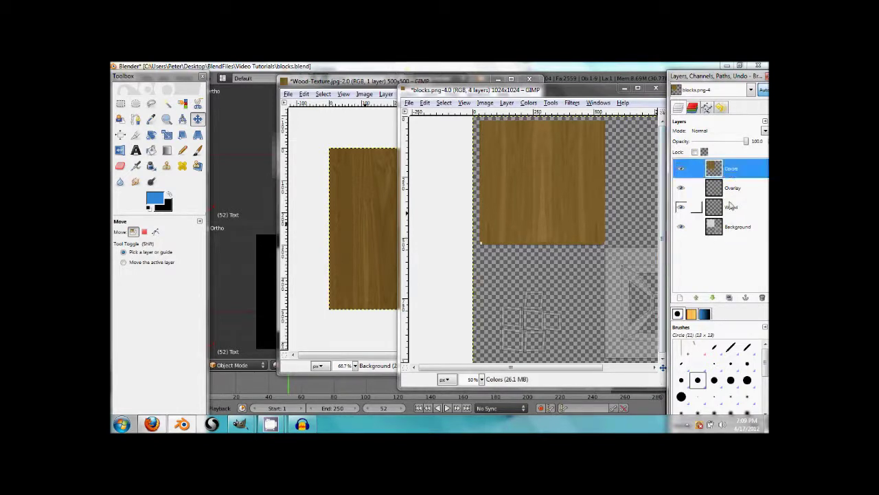
pyautogui.doubleClick(732, 169)
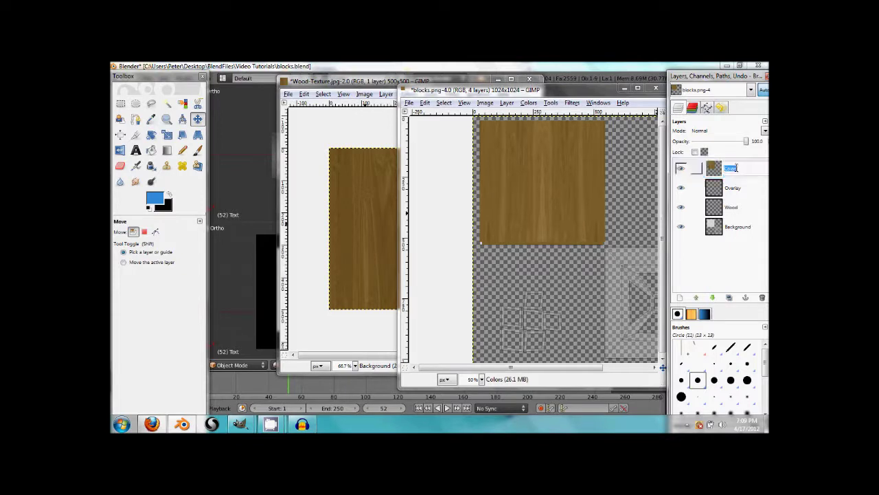
pyautogui.write('Wood')
pyautogui.press('Return')
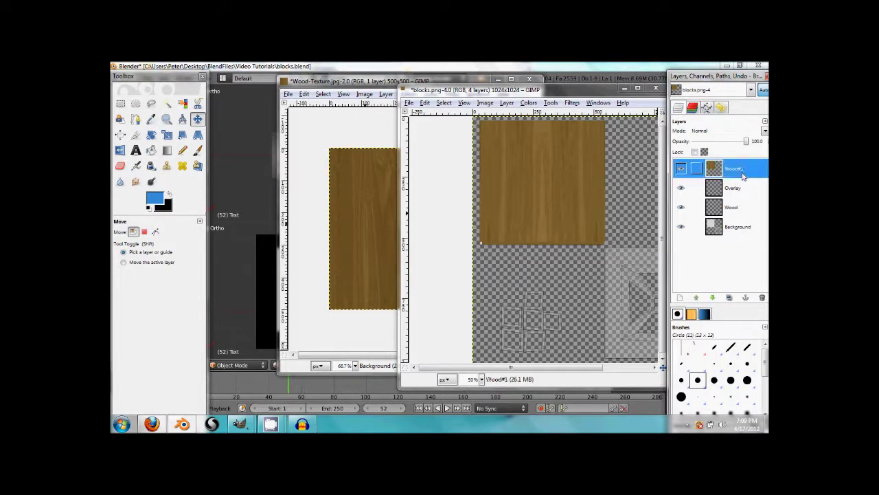
# Step: Rename the empty Wood layer above Background as Colors
pyautogui.click(754, 212)
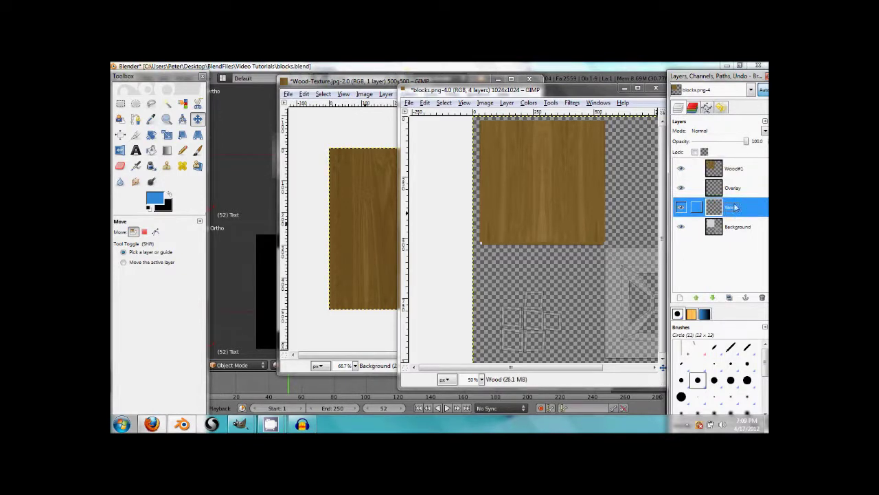
pyautogui.doubleClick(737, 209)
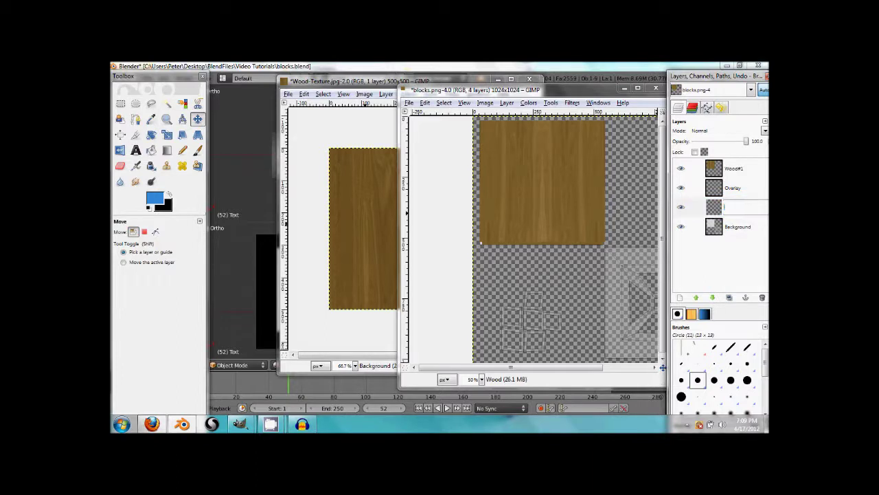
pyautogui.press('Return')
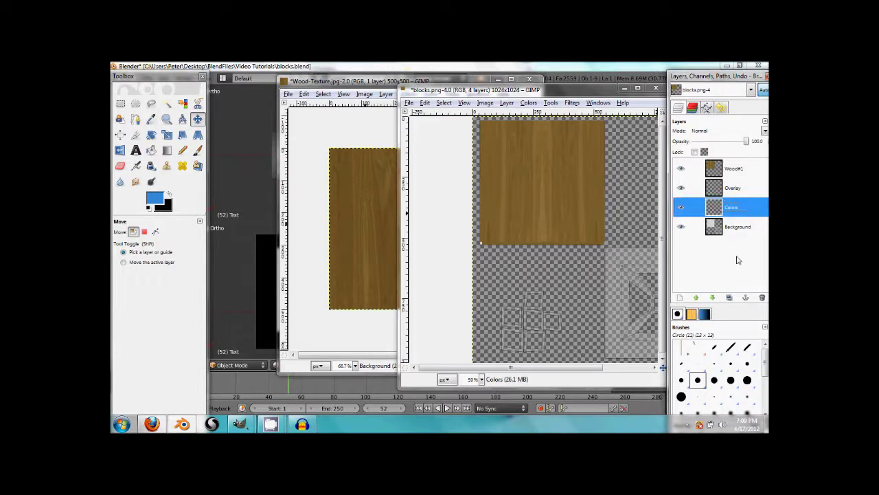
# Step: Raise the Colors layer to the top of the stack and lower the Wood#1 layer beneath Overlay
pyautogui.click(699, 297)
pyautogui.click(699, 297)
pyautogui.click(746, 186)
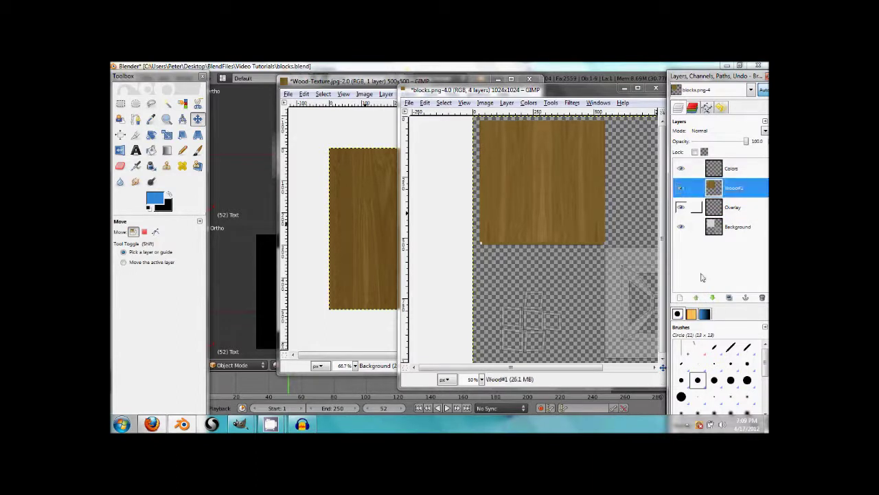
pyautogui.click(713, 297)
# Step: Paste another copy of the wood strip onto the Wood#1 layer and rotate it 90 degrees
pyautogui.keyDown('shift'); pyautogui.moveTo(517, 196); pyautogui.dragTo(536, 195, button='middle'); pyautogui.keyUp('shift')
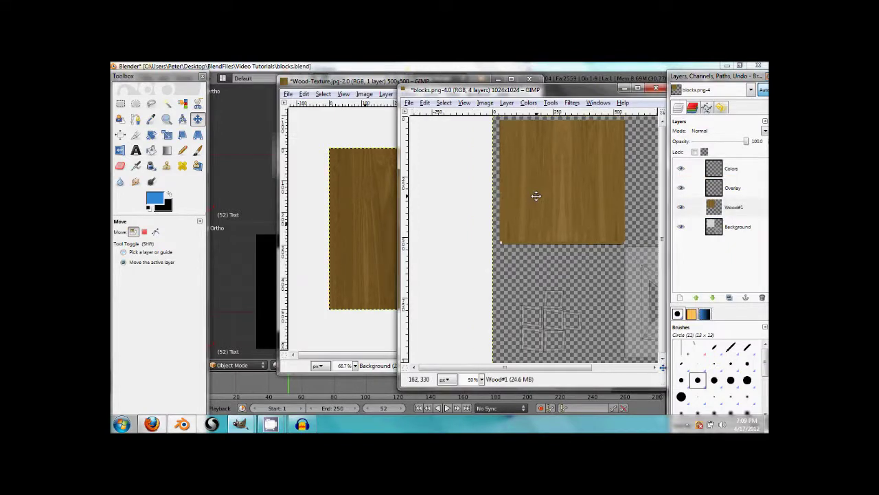
pyautogui.click(732, 209)
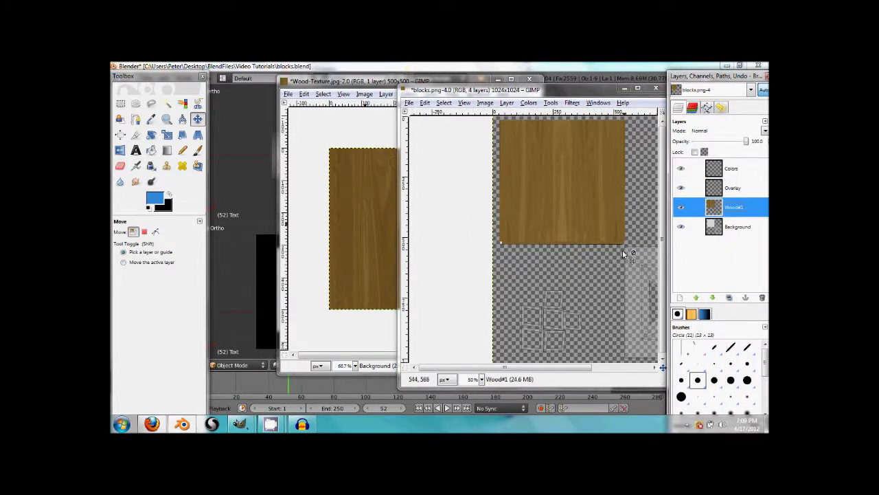
pyautogui.keyDown('shift'); pyautogui.hscroll(1, 565, 241); pyautogui.keyUp('shift')
pyautogui.hotkey('ctrl', 'v')
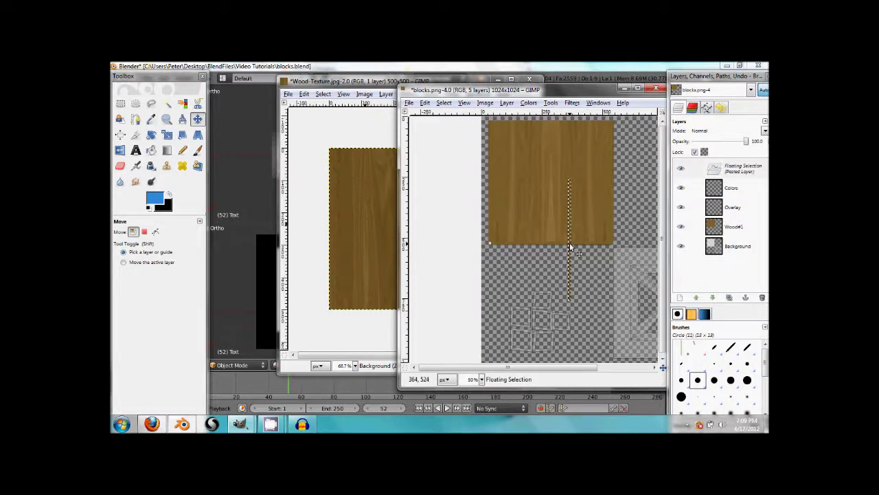
pyautogui.moveTo(570, 247); pyautogui.dragTo(505, 239)
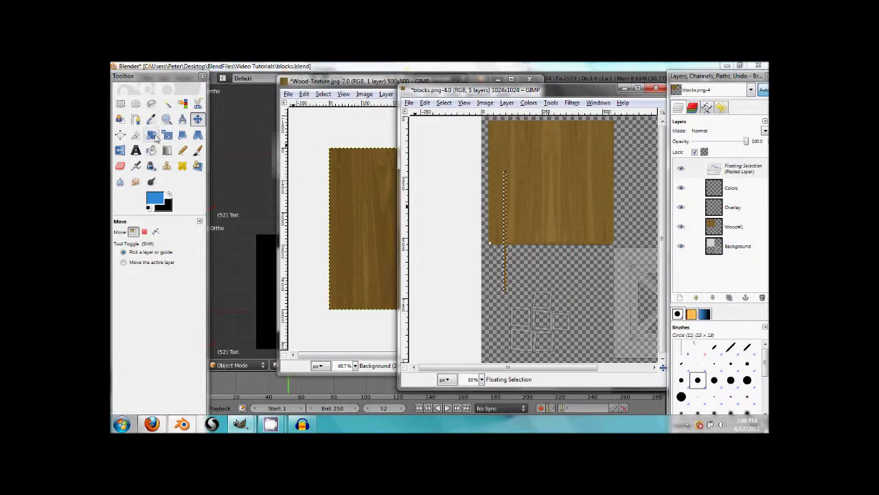
pyautogui.click(152, 135)
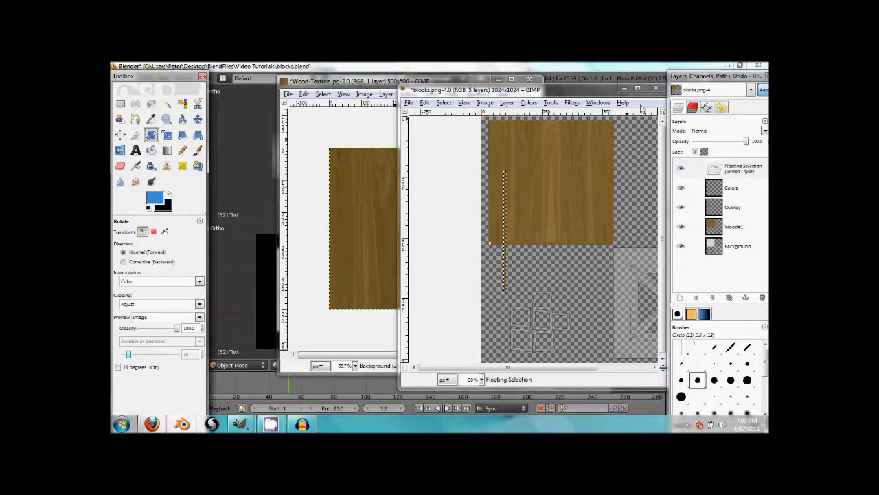
pyautogui.click(613, 182)
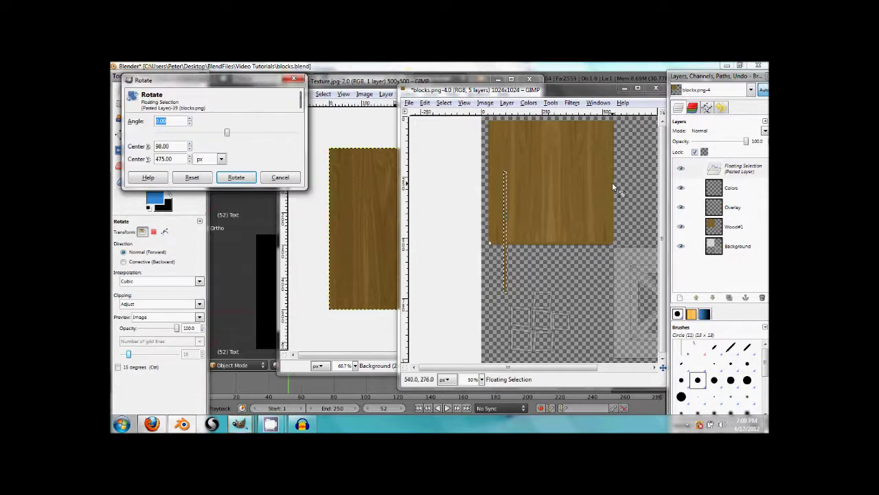
pyautogui.write('90')
pyautogui.press('Tab')
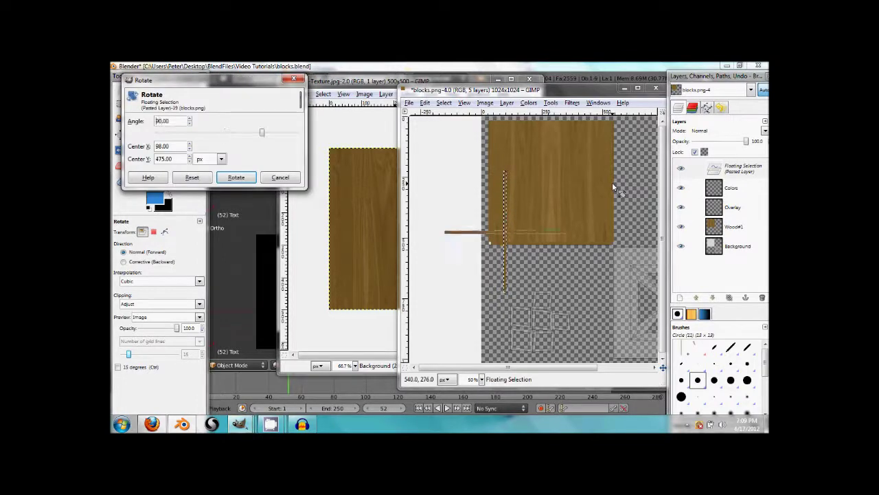
pyautogui.click(236, 178)
# Step: Position the second horizontal strip along the wood square's lower edge, copy it, and anchor it to the Wood#1 layer
pyautogui.click(197, 119)
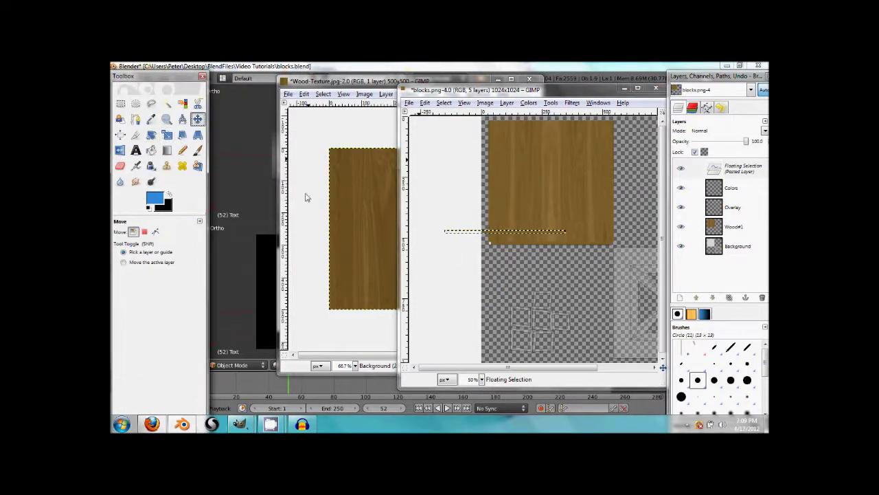
pyautogui.moveTo(496, 231); pyautogui.dragTo(529, 243)
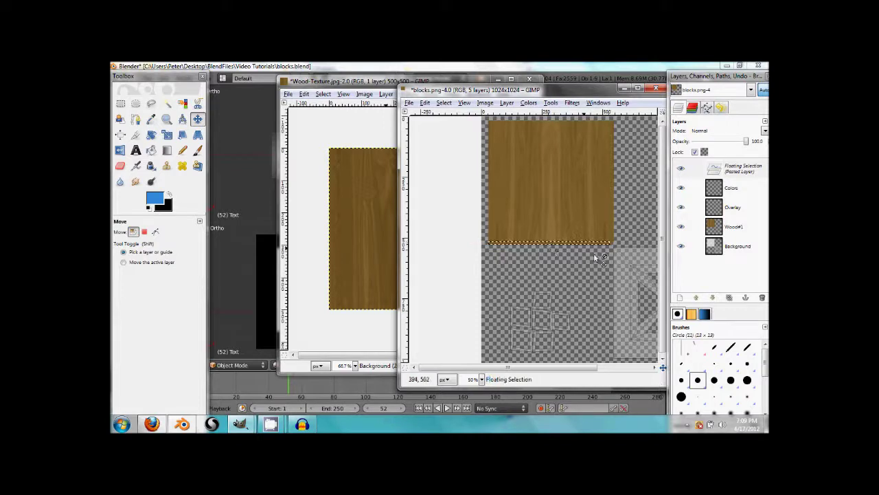
pyautogui.hotkey('ctrl', 'c')
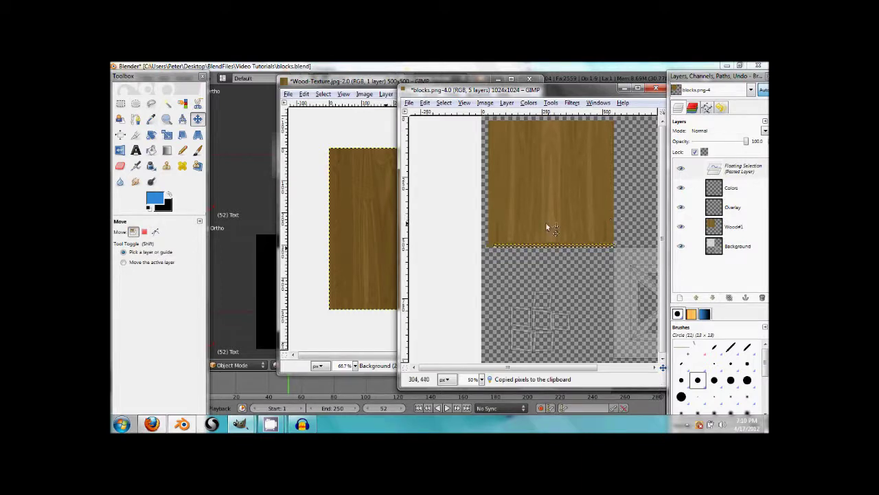
pyautogui.hotkey('ctrl', 'h')
# Step: Examine the seam between the added strips and the wood square along its lower edge, then the rest of the UV layout
pyautogui.keyDown('ctrl'); pyautogui.scroll(6, 602, 236); pyautogui.keyUp('ctrl')
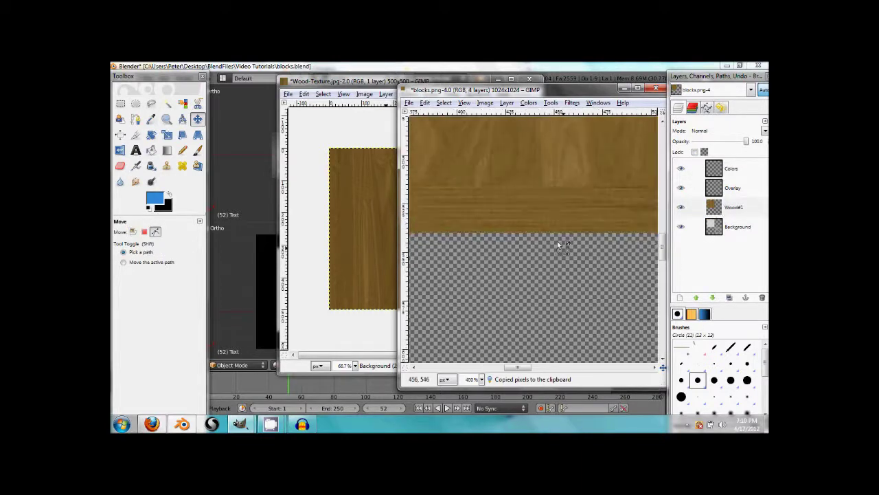
pyautogui.scroll(3, 471, 196)
pyautogui.moveTo(431, 190); pyautogui.dragTo(492, 224, button='middle')
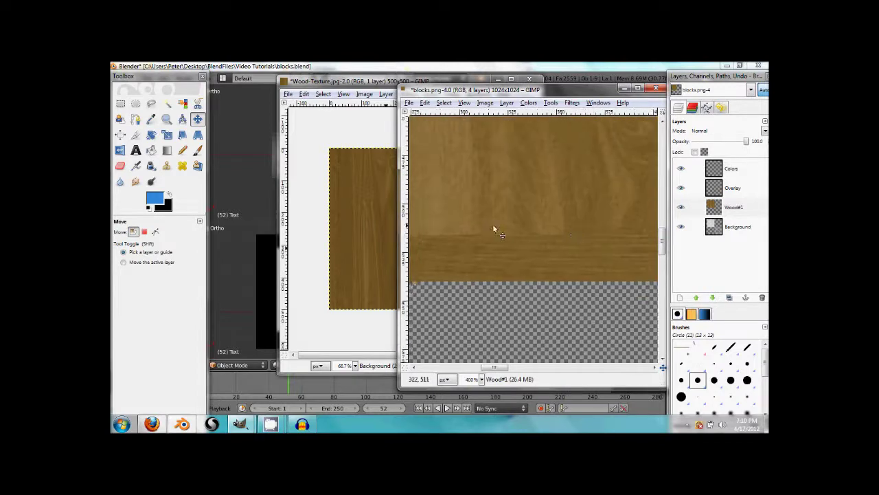
pyautogui.moveTo(426, 237); pyautogui.dragTo(584, 250, button='middle')
pyautogui.moveTo(440, 252); pyautogui.dragTo(587, 255, button='middle')
pyautogui.scroll(2, 587, 255)
pyautogui.moveTo(476, 255); pyautogui.dragTo(616, 259, button='middle')
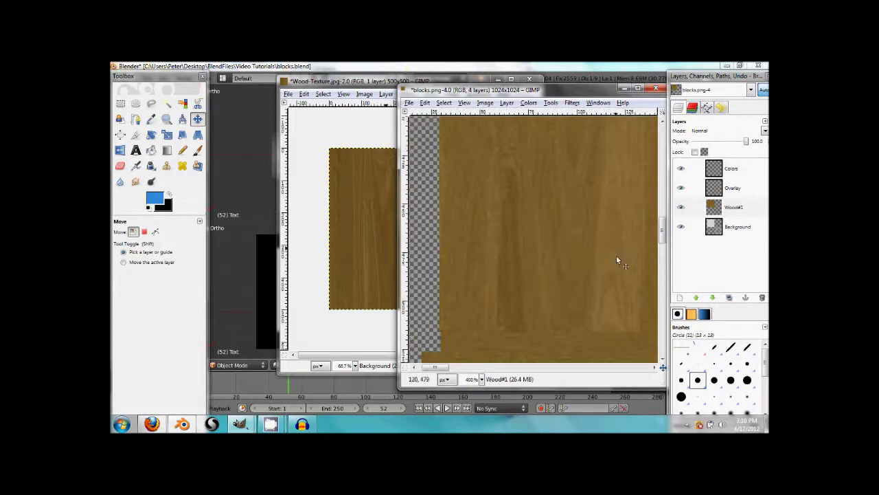
pyautogui.scroll(-4, 612, 253)
pyautogui.keyDown('ctrl'); pyautogui.scroll(-1, 600, 230); pyautogui.keyUp('ctrl')
pyautogui.scroll(-3, 576, 216)
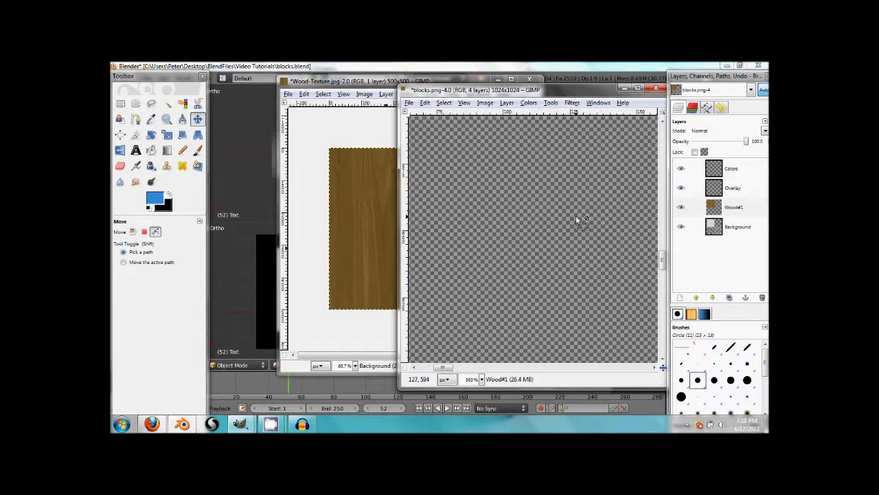
pyautogui.keyDown('ctrl'); pyautogui.scroll(-2, 577, 211); pyautogui.keyUp('ctrl')
pyautogui.scroll(4, 576, 211)
pyautogui.hscroll(3, 576, 212)
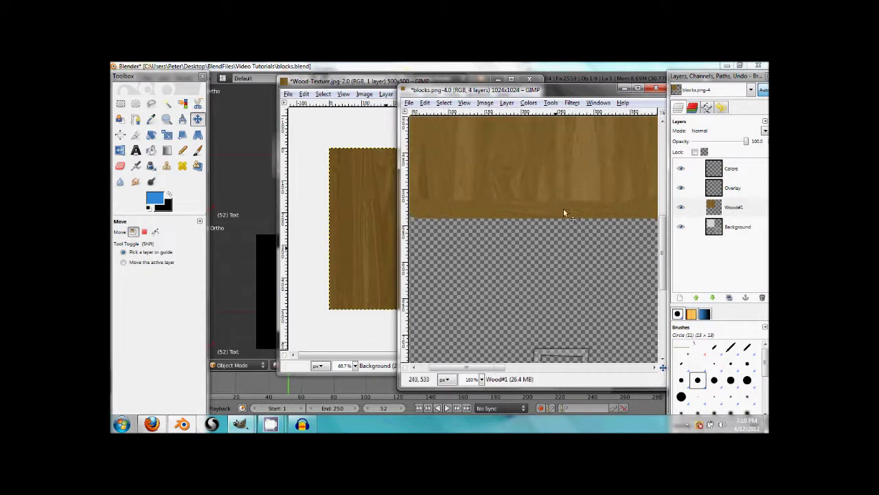
pyautogui.scroll(5, 535, 242)
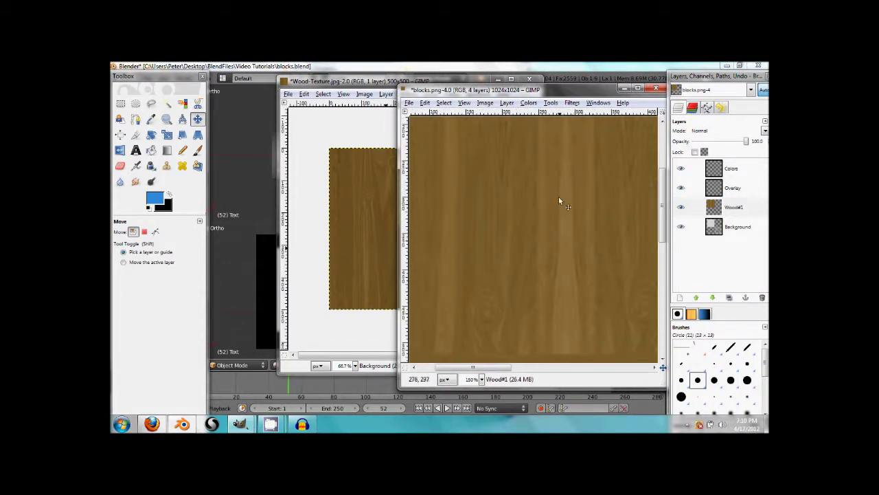
pyautogui.scroll(-3, 561, 239)
pyautogui.hscroll(-2, 536, 206)
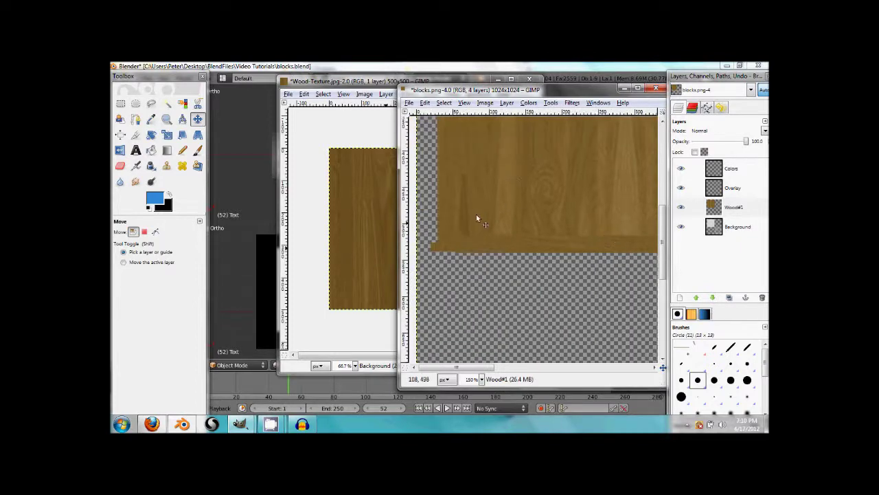
pyautogui.scroll(1, 511, 181)
pyautogui.hscroll(-1, 510, 180)
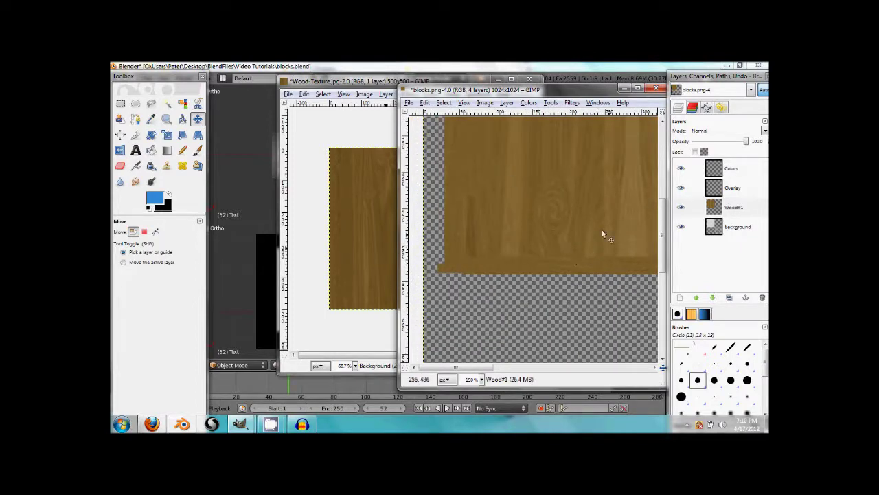
pyautogui.keyDown('ctrl'); pyautogui.scroll(-3, 514, 237); pyautogui.keyUp('ctrl')
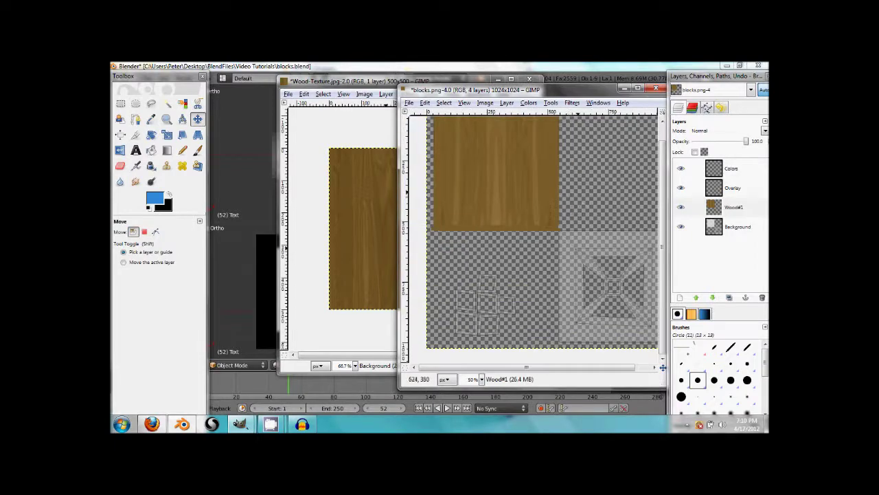
pyautogui.keyDown('ctrl'); pyautogui.moveTo(607, 221); pyautogui.dragTo(535, 182, button='middle'); pyautogui.keyUp('ctrl')
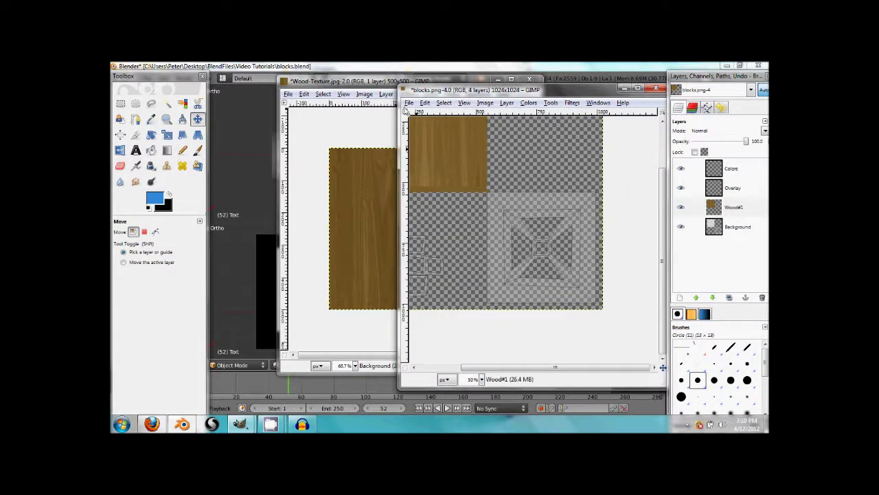
pyautogui.moveTo(545, 241); pyautogui.dragTo(610, 276, button='middle')
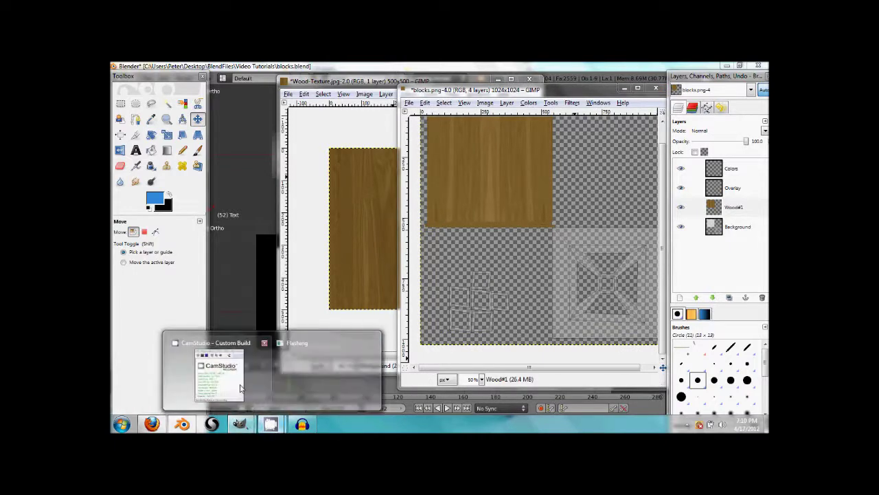
pyautogui.click(270, 424)
pyautogui.click(244, 188)
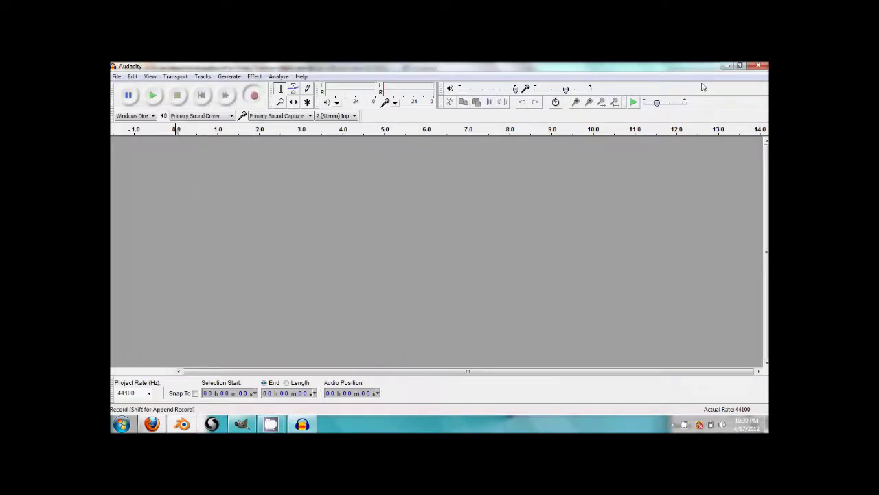
pyautogui.click(727, 66)
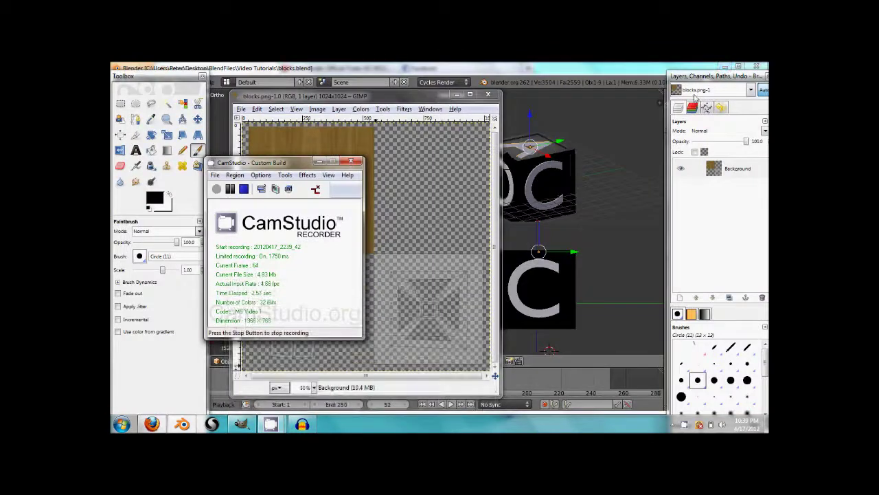
pyautogui.click(401, 93)
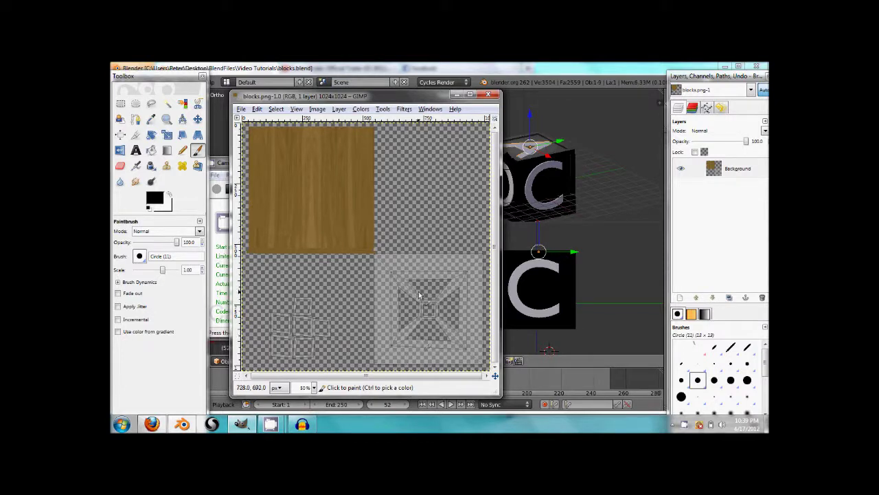
# Step: Add a new layer above the Background layer of the blocks.png texture
pyautogui.moveTo(428, 195)
pyautogui.mouseDown(button='middle')
pyautogui.moveTo(424, 177)
pyautogui.moveTo(435, 186)
pyautogui.mouseUp(button='middle')
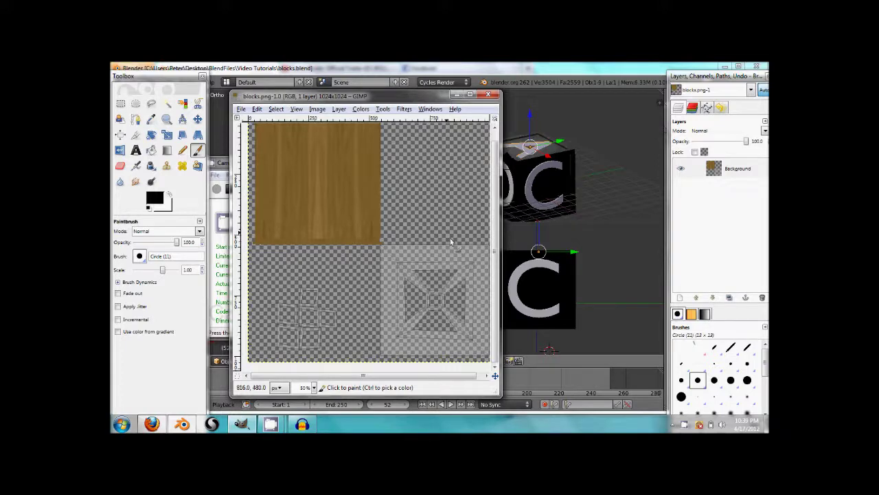
pyautogui.moveTo(410, 256); pyautogui.dragTo(360, 238, button='middle')
pyautogui.click(681, 297)
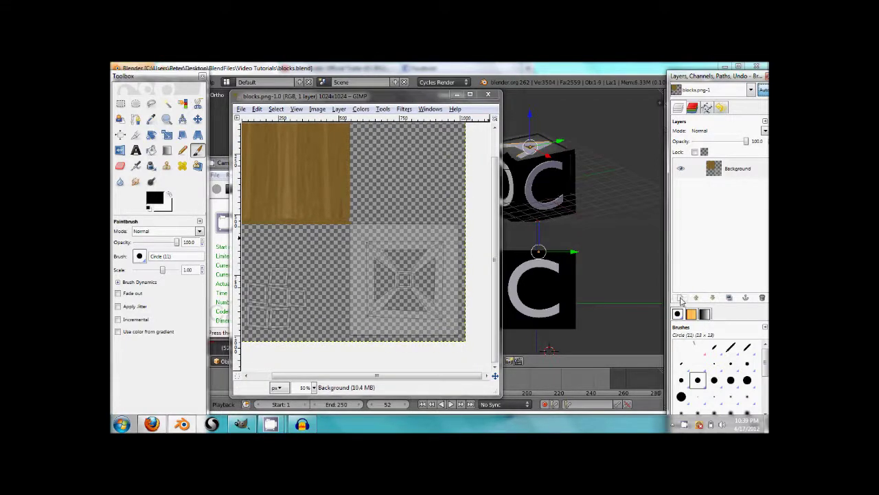
pyautogui.click(254, 289)
# Step: Select the area over the wood square, fill it with white on the new layer, and set the layer mode to Overlay
pyautogui.moveTo(411, 243); pyautogui.dragTo(423, 254, button='middle')
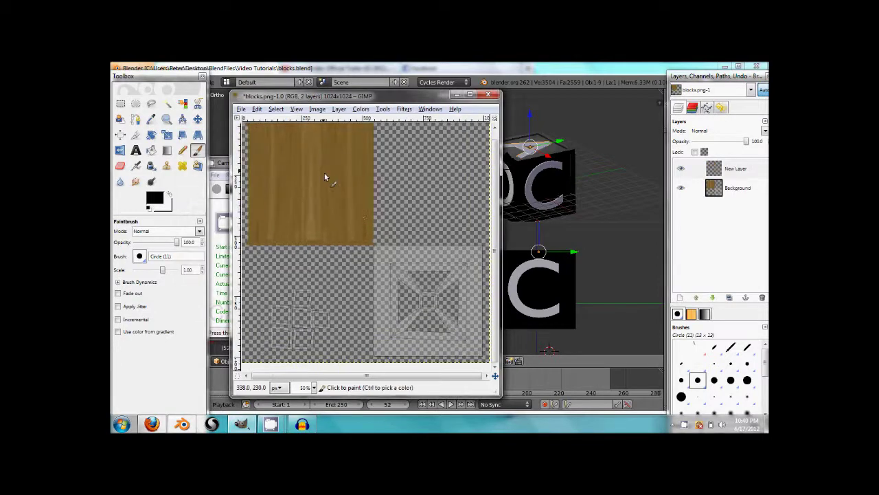
pyautogui.moveTo(326, 177); pyautogui.dragTo(298, 194, button='middle')
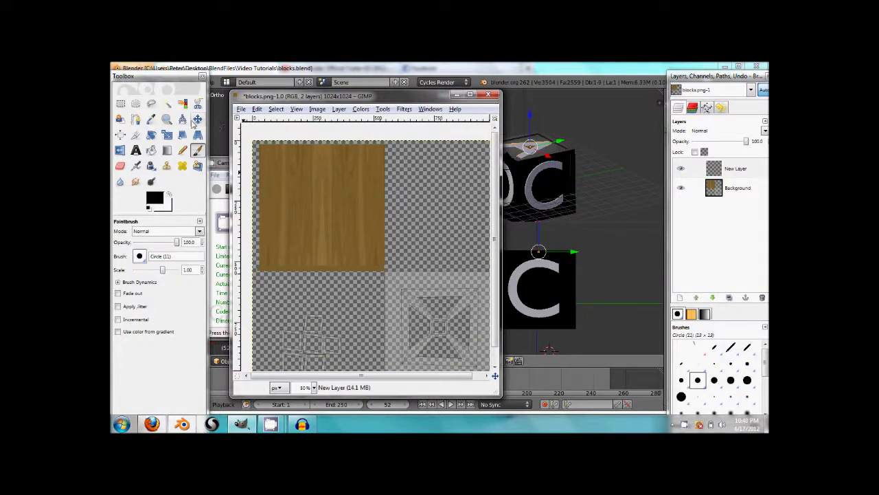
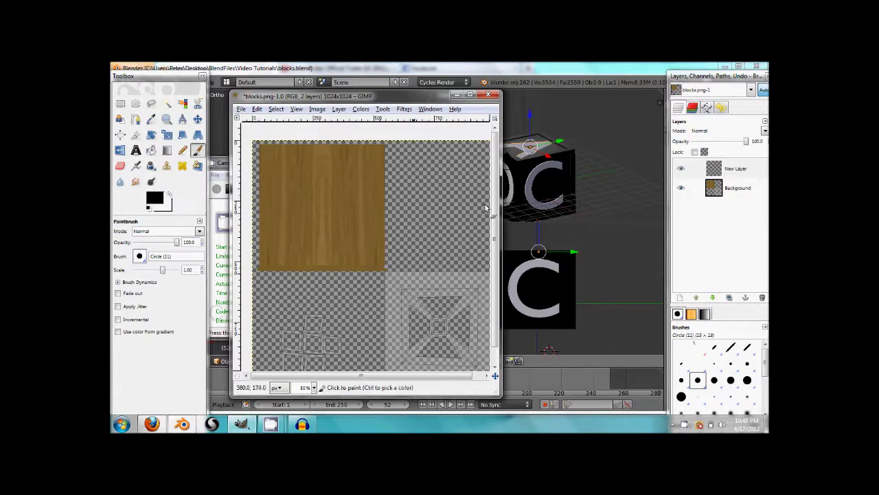
pyautogui.click(121, 103)
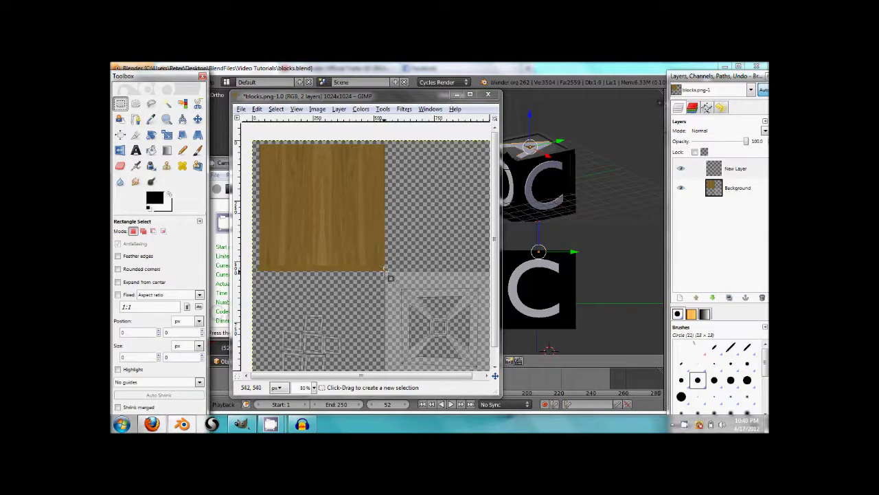
pyautogui.moveTo(390, 277); pyautogui.dragTo(266, 150)
pyautogui.click(151, 150)
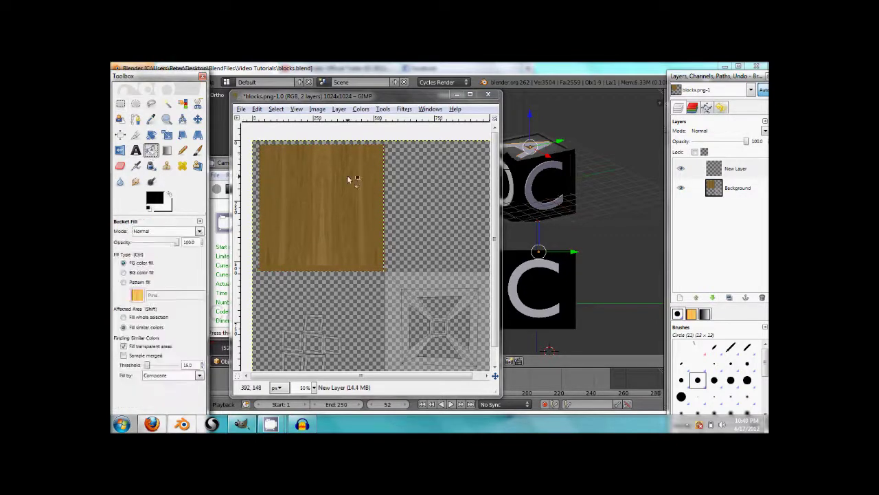
pyautogui.click(351, 179)
pyautogui.click(170, 196)
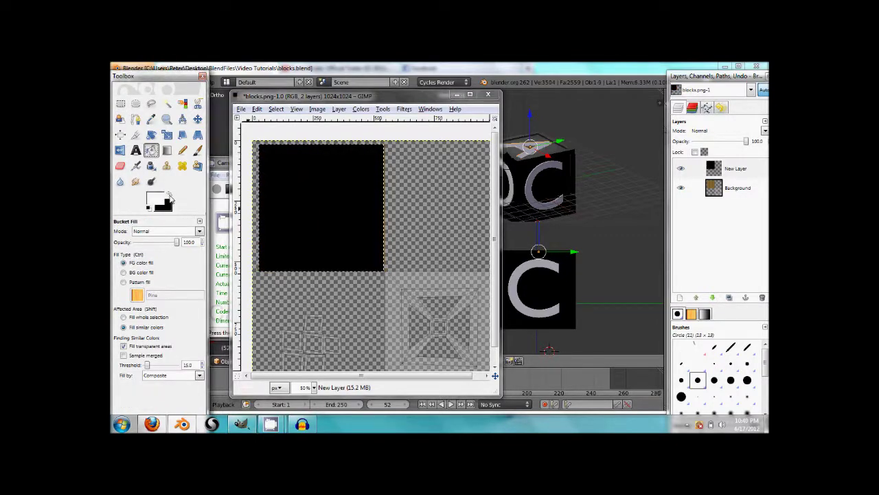
pyautogui.click(329, 192)
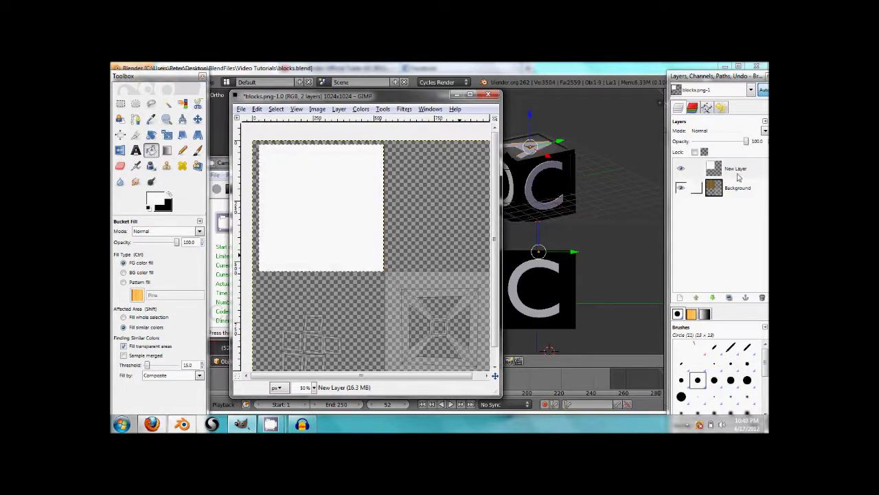
pyautogui.click(749, 130)
pyautogui.click(720, 200)
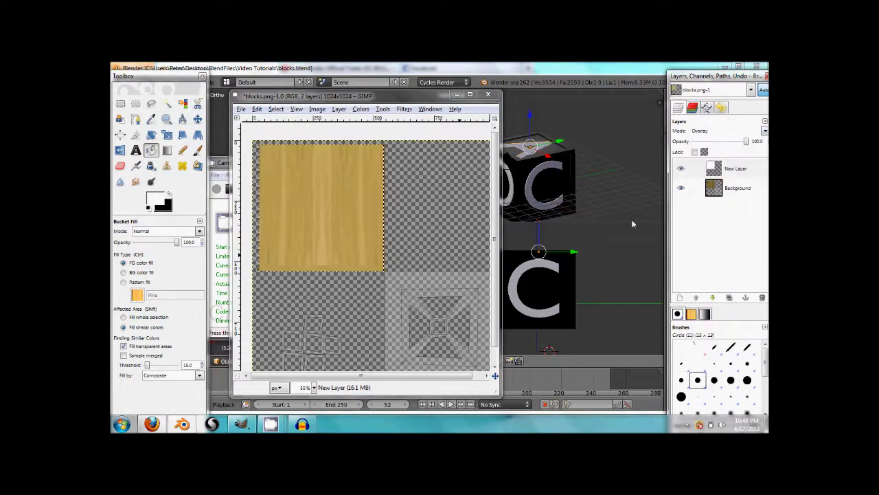
# Step: Try to fill a strip about 26 × 544 px along the wood square's right edge with white on the overlay layer
pyautogui.click(120, 103)
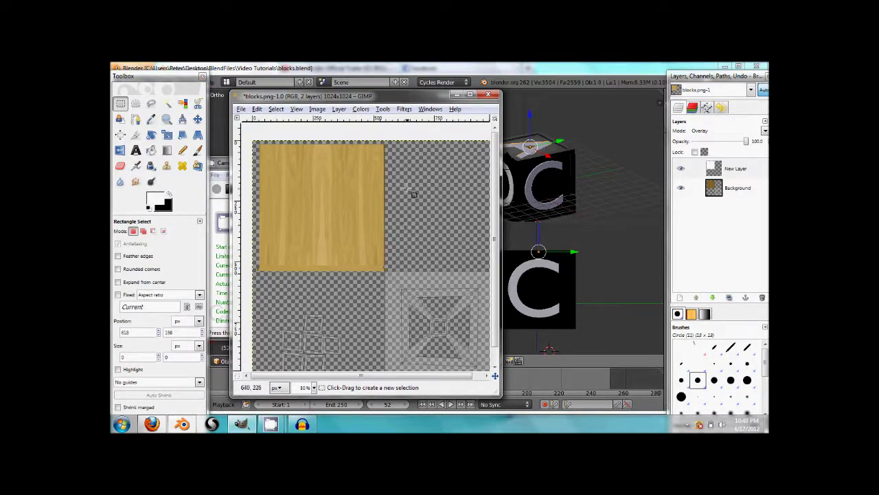
pyautogui.moveTo(379, 144); pyautogui.dragTo(383, 273)
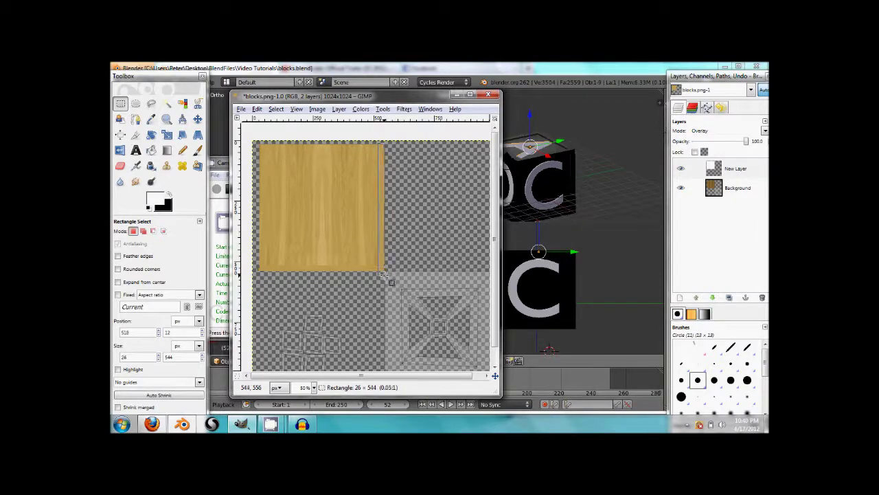
pyautogui.click(151, 150)
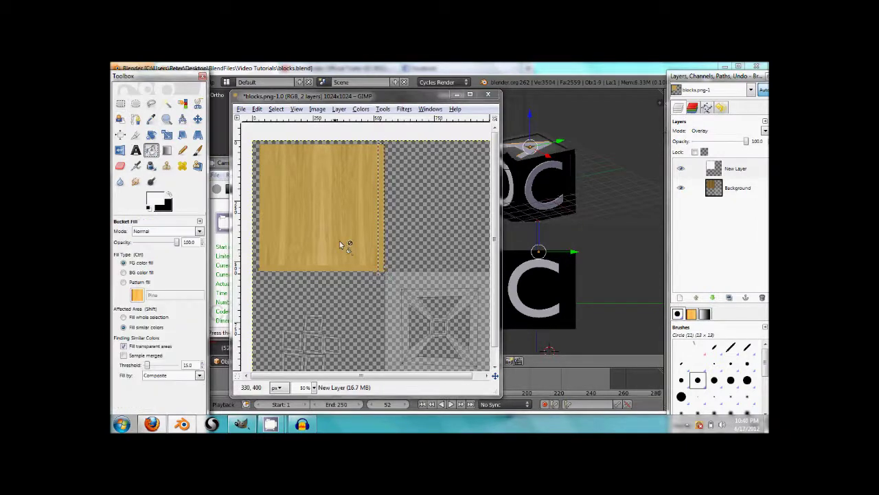
pyautogui.click(379, 250)
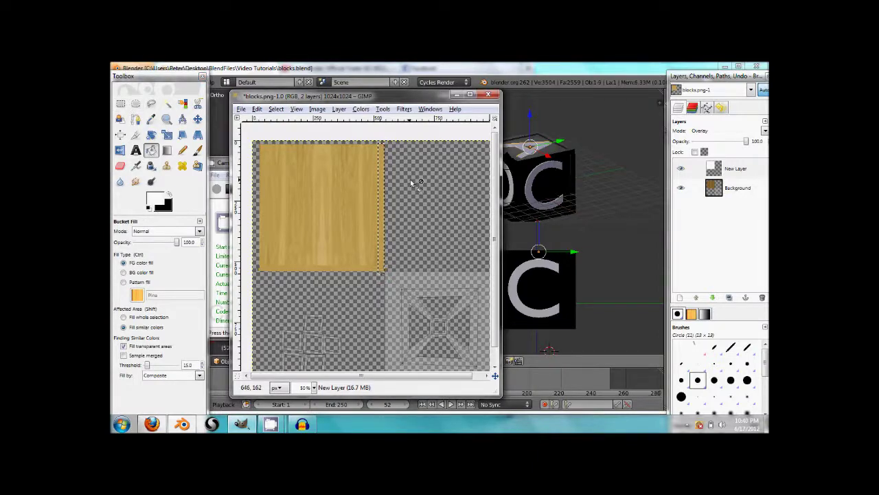
pyautogui.click(135, 104)
pyautogui.click(121, 104)
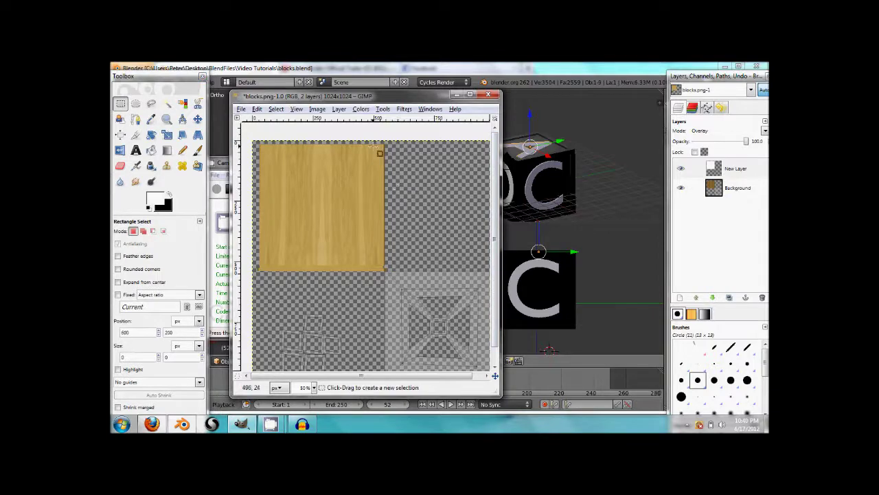
# Step: Add another new layer above the overlay layer for the coloured areas
pyautogui.click(738, 187)
pyautogui.click(732, 174)
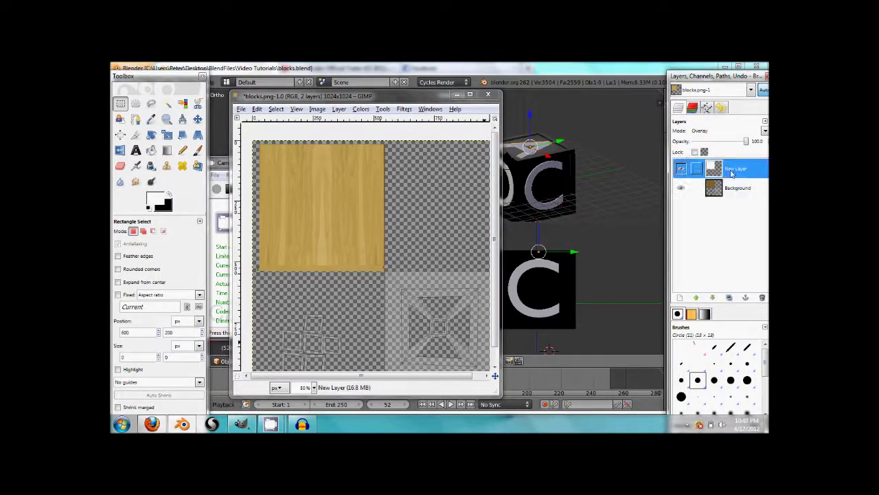
pyautogui.click(680, 297)
pyautogui.click(272, 301)
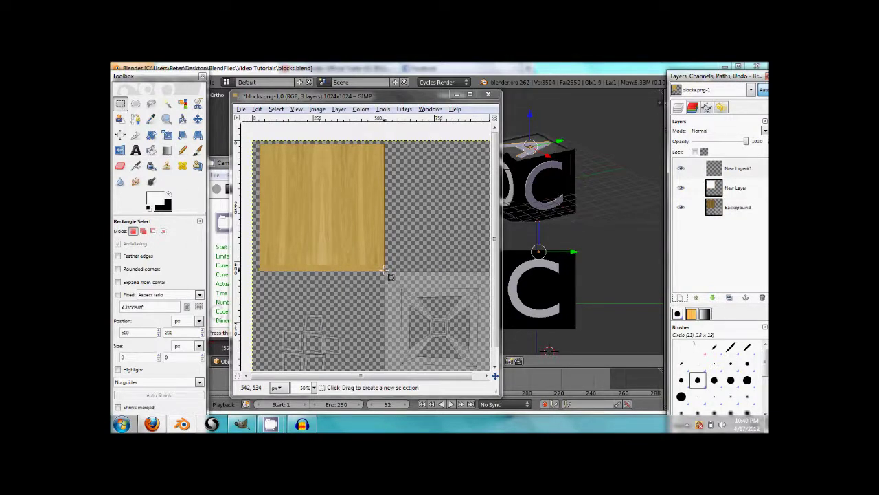
# Step: Select the large square UV area below and right of the wood, about 456 × 472 px, and fill it with blue 3997ef
pyautogui.moveTo(385, 271); pyautogui.dragTo(481, 365)
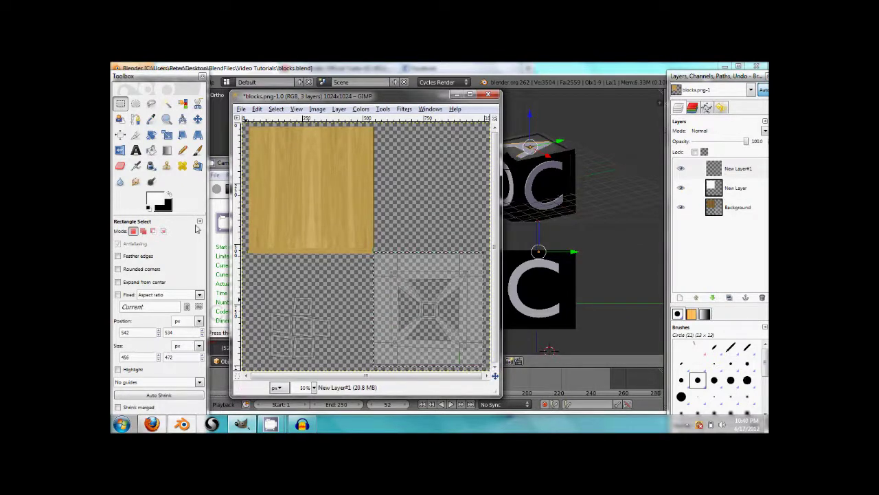
pyautogui.click(150, 150)
pyautogui.click(387, 315)
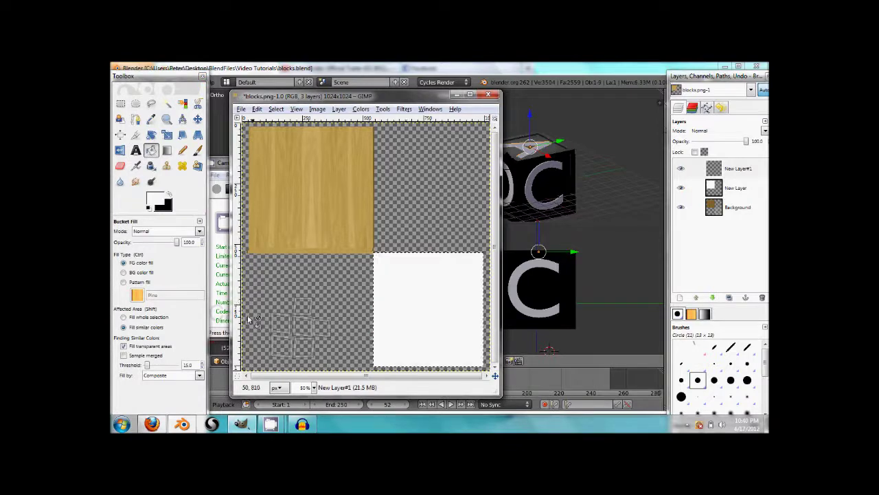
pyautogui.click(162, 199)
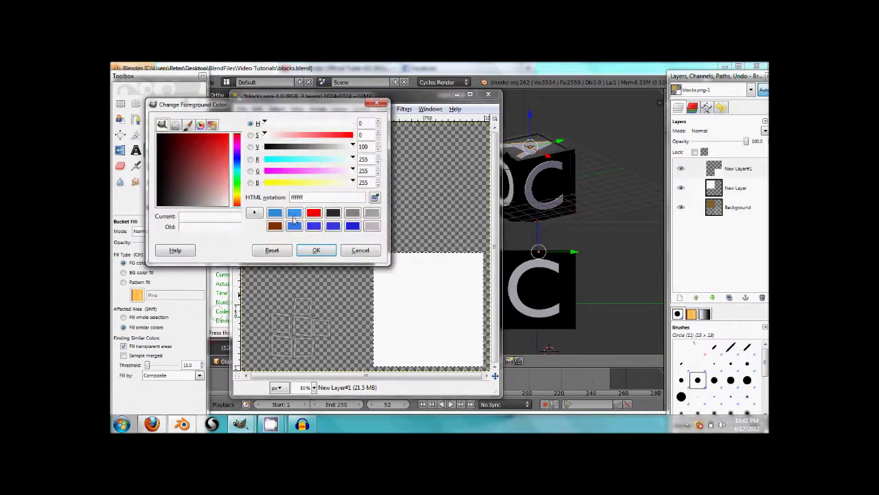
pyautogui.click(294, 213)
pyautogui.click(316, 250)
pyautogui.click(440, 307)
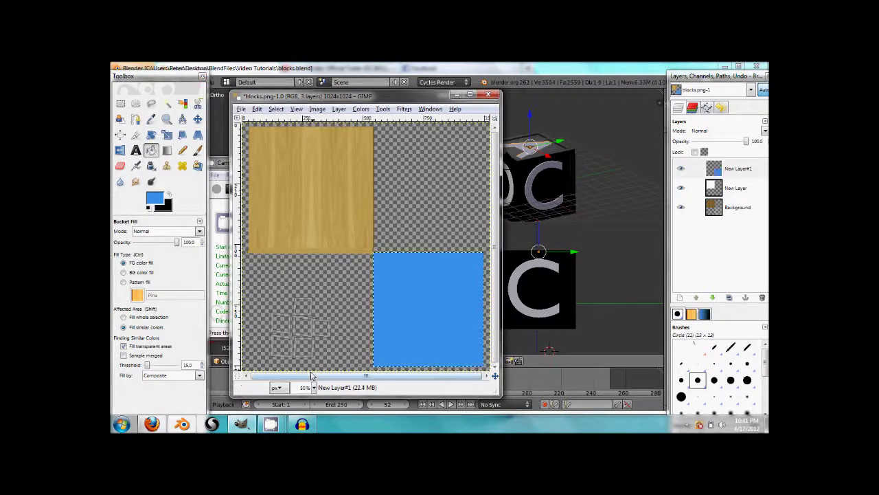
# Step: Select the area around the small UV islands below the wood, about 285 × 294 px, and fill it with a slightly darker blue
pyautogui.click(121, 103)
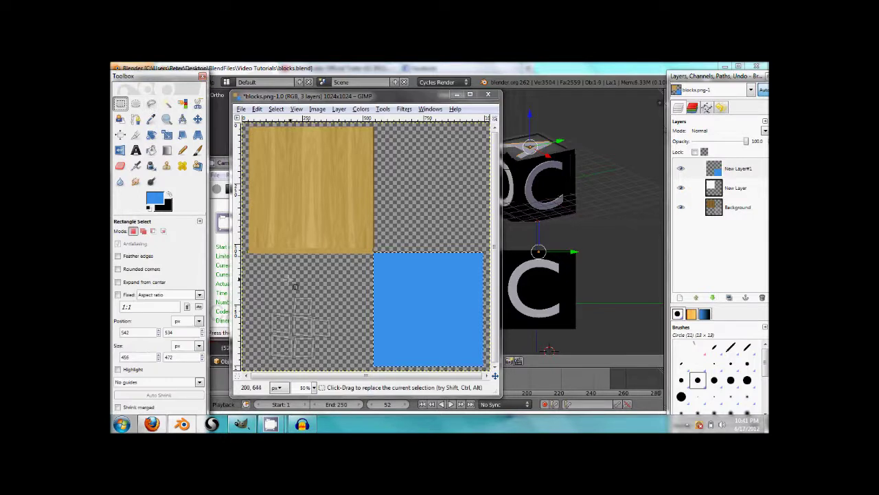
pyautogui.moveTo(267, 293); pyautogui.dragTo(335, 361)
pyautogui.click(182, 166)
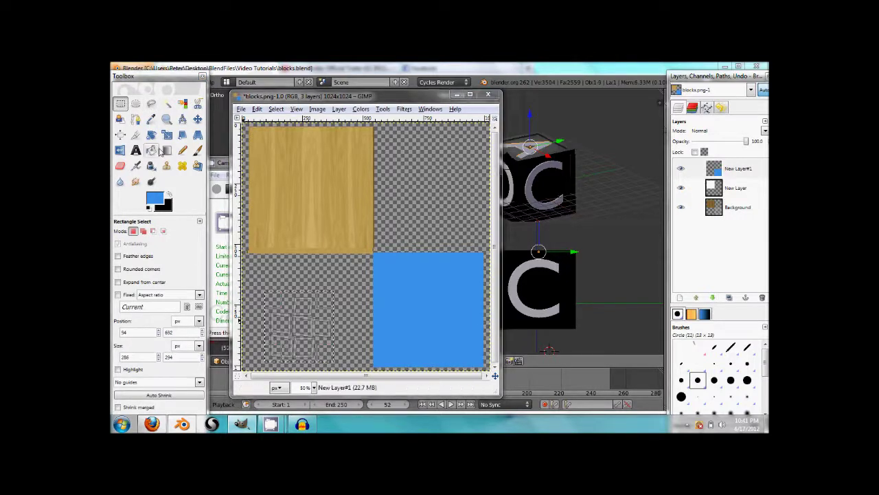
pyautogui.click(158, 200)
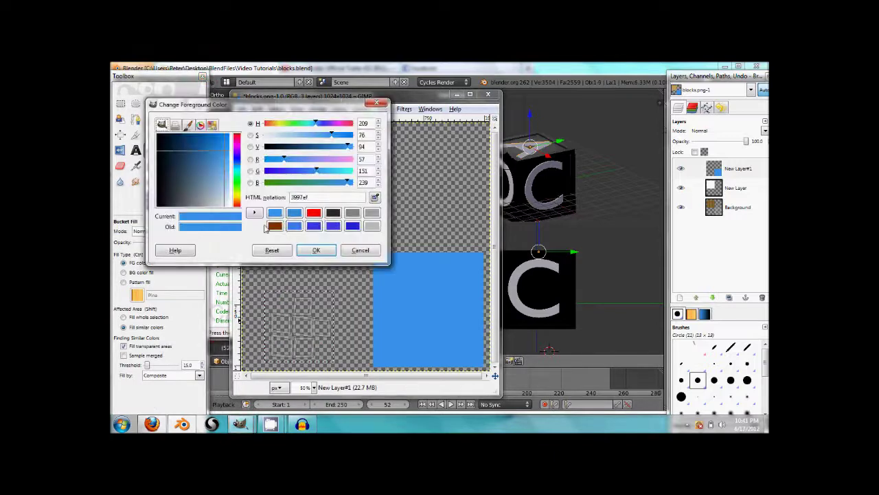
pyautogui.click(316, 251)
pyautogui.click(299, 330)
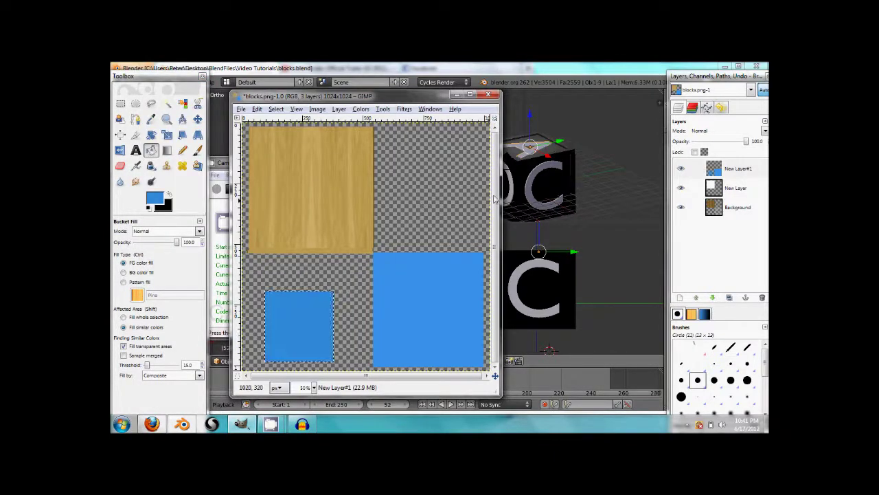
# Step: Save the blocks.png texture and switch back to Blender
pyautogui.click(242, 109)
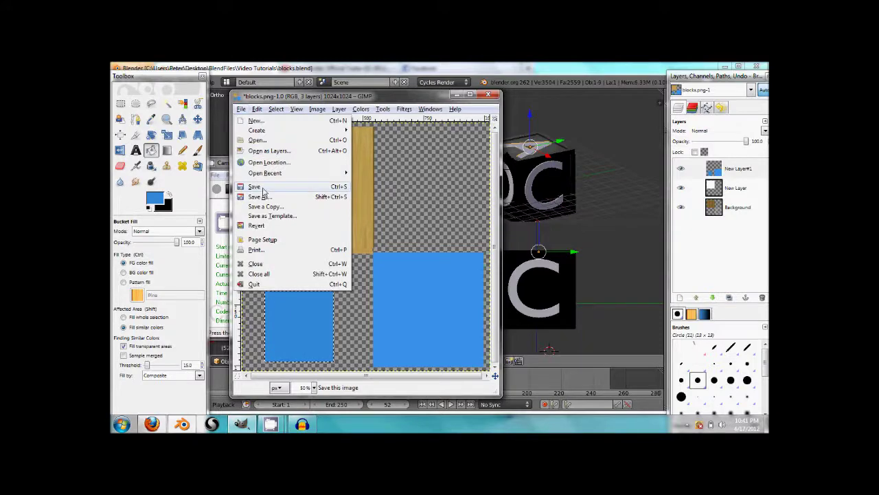
pyautogui.click(264, 191)
pyautogui.click(243, 182)
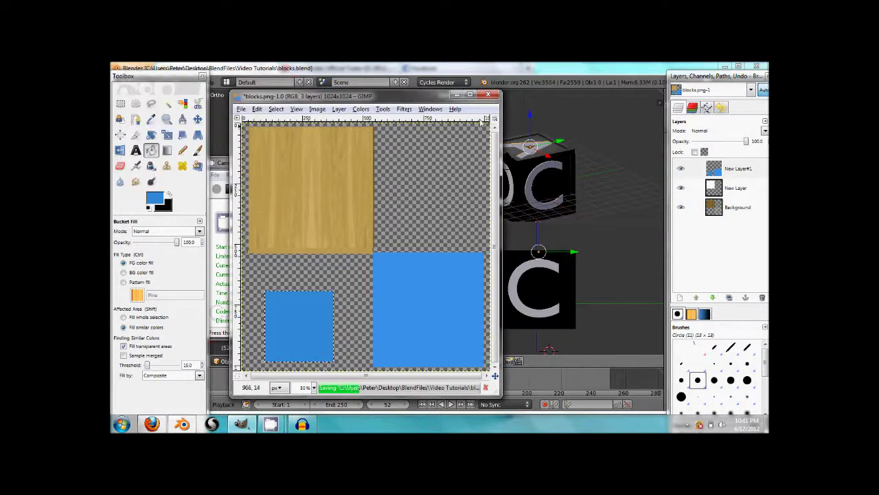
pyautogui.click(456, 94)
pyautogui.click(567, 254)
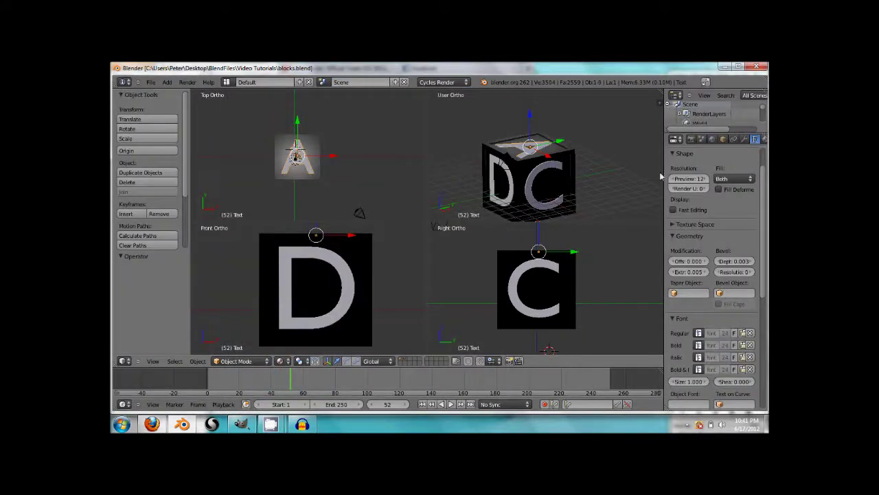
# Step: Create a new material from the selected text object's existing Glossy BSDF material
pyautogui.click(748, 139)
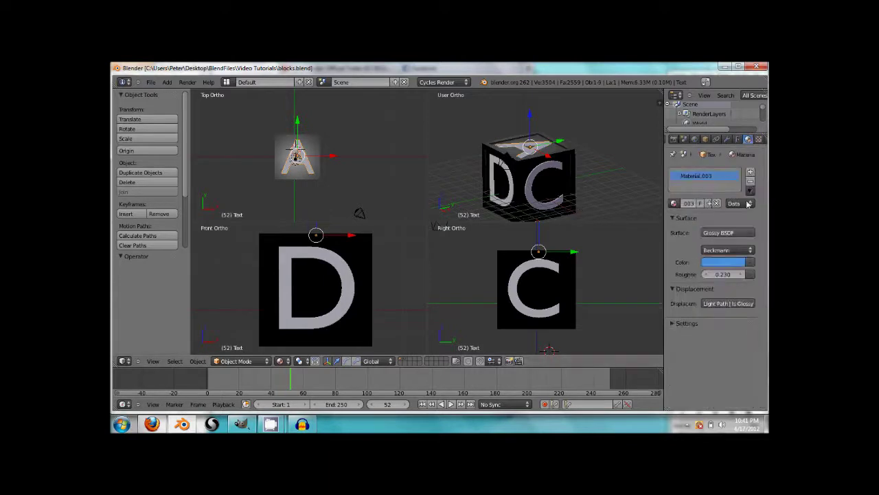
pyautogui.click(674, 203)
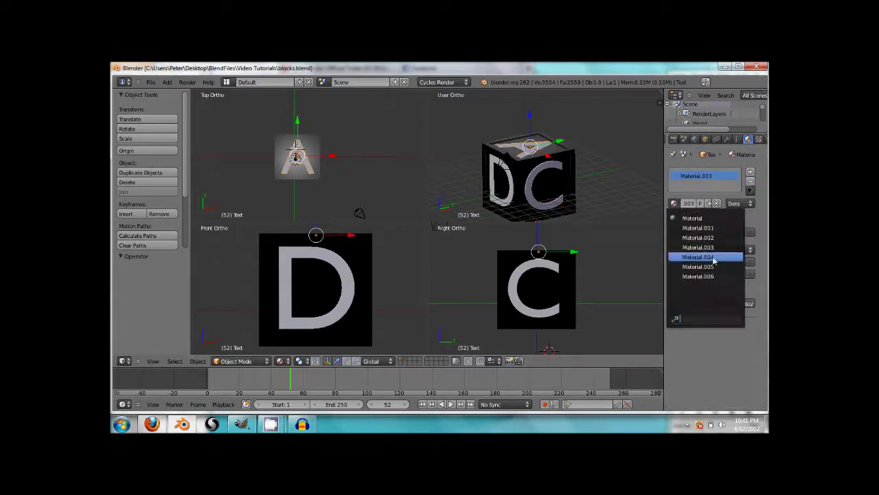
pyautogui.click(709, 203)
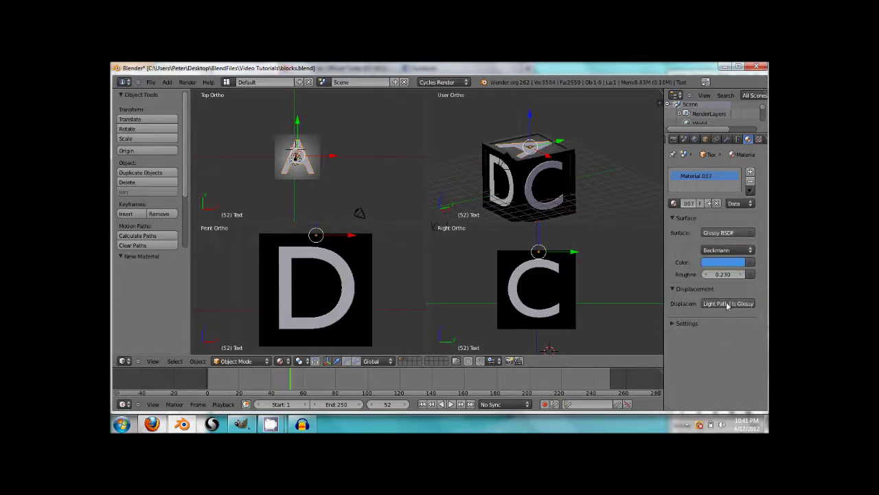
# Step: Try to give the text object's material a Diffuse BSDF surface with blocks.png as its colour image texture
pyautogui.click(730, 233)
pyautogui.click(728, 233)
pyautogui.click(661, 265)
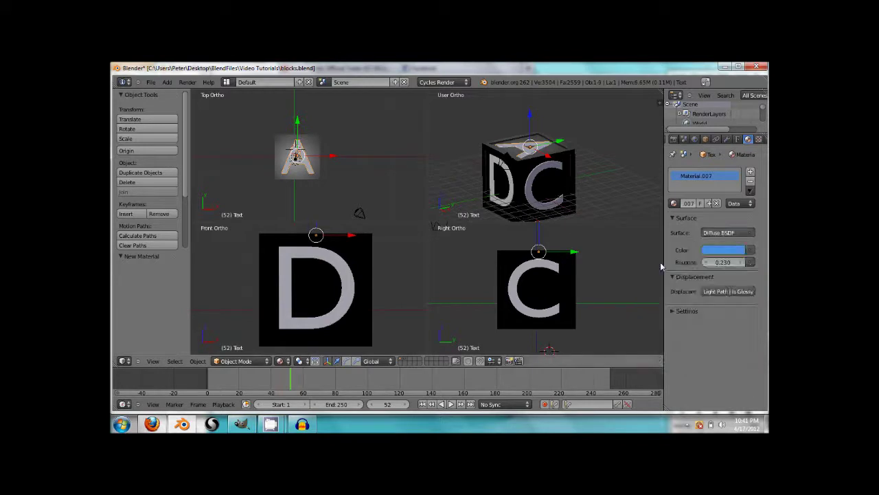
pyautogui.click(750, 250)
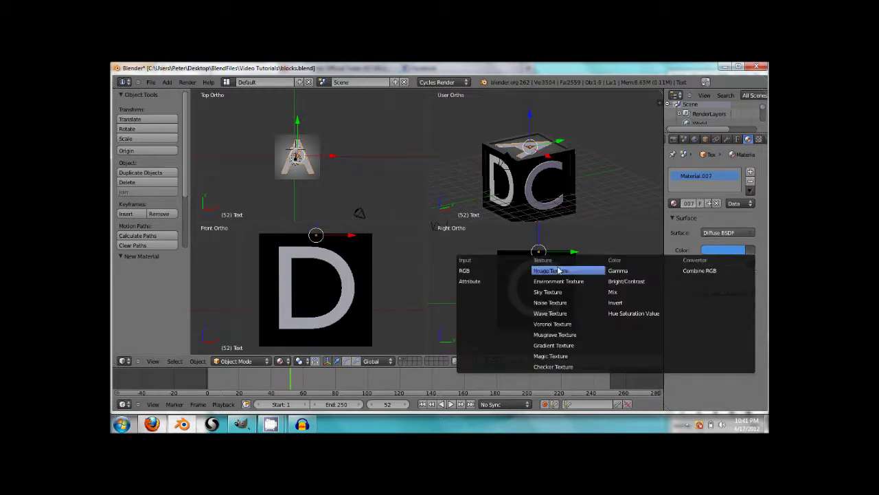
pyautogui.click(558, 270)
pyautogui.click(736, 263)
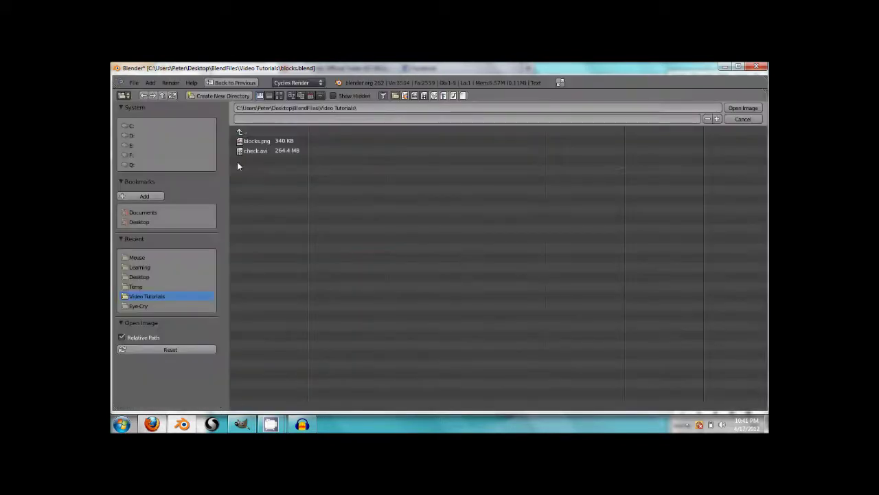
pyautogui.doubleClick(268, 140)
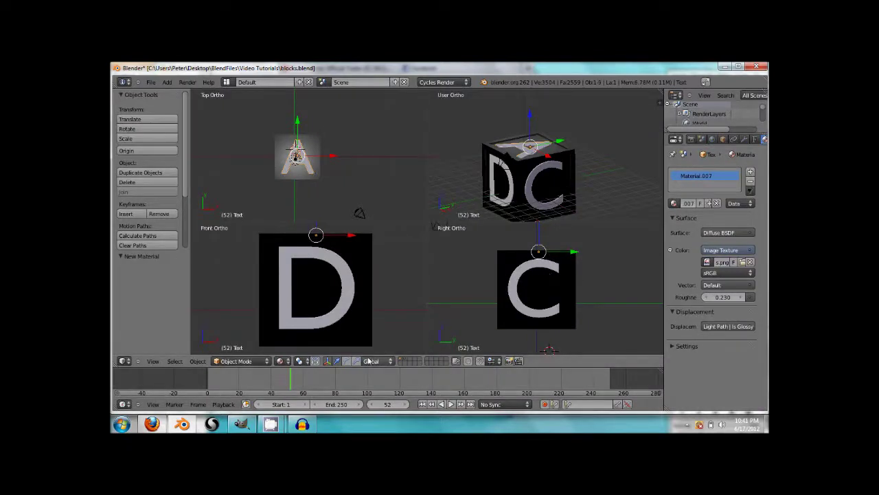
# Step: Set the viewport shading to Textured and undo the material changes made to the text object
pyautogui.click(281, 361)
pyautogui.click(300, 320)
pyautogui.click(282, 361)
pyautogui.click(303, 331)
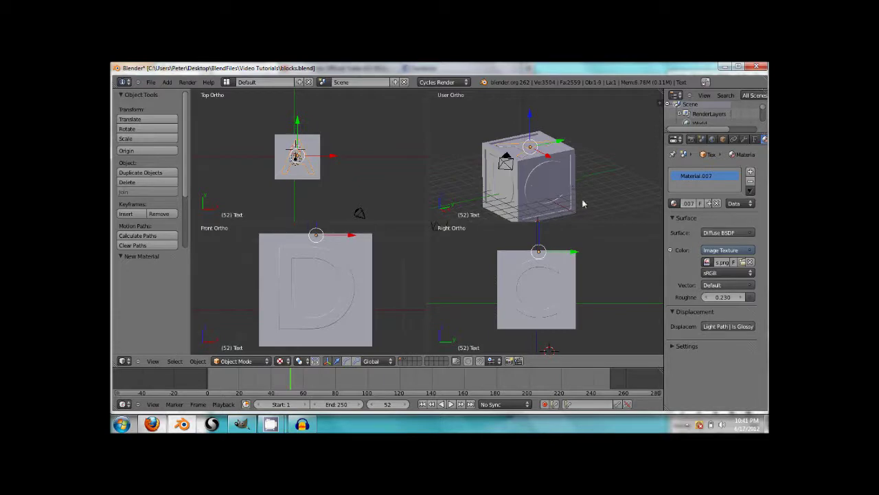
pyautogui.hotkey('ctrl', 'z')
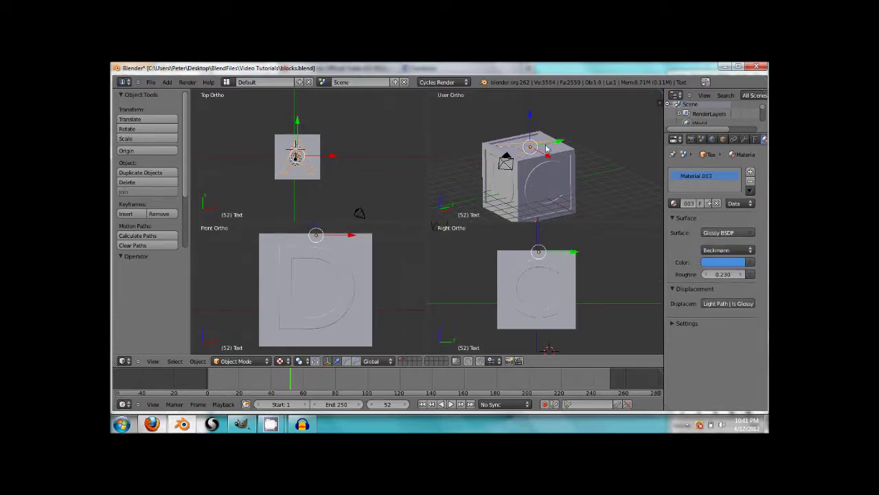
# Step: Select the cube, enable nodes on its material and use blocks.png as the Diffuse BSDF colour's image texture
pyautogui.rightClick(532, 171)
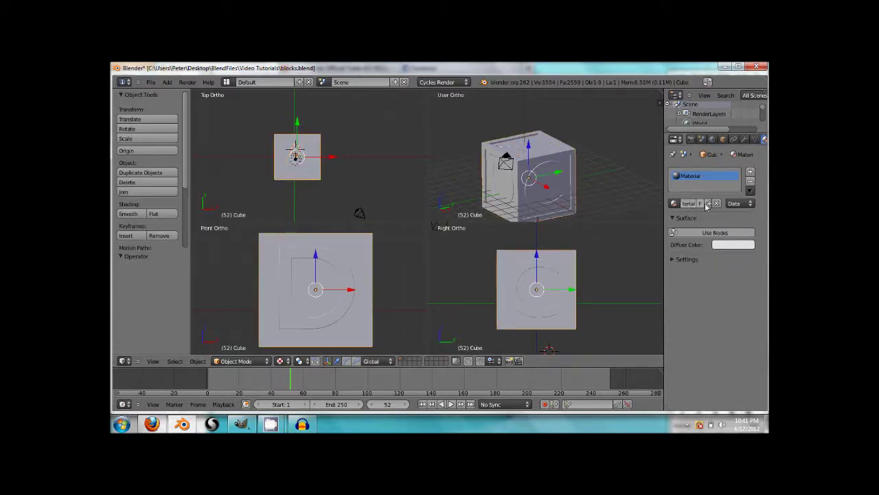
pyautogui.click(715, 232)
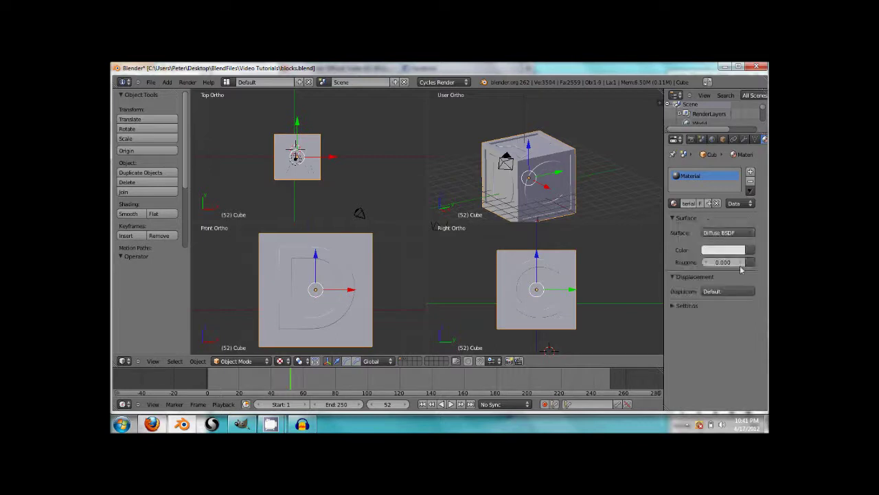
pyautogui.click(751, 252)
pyautogui.click(560, 272)
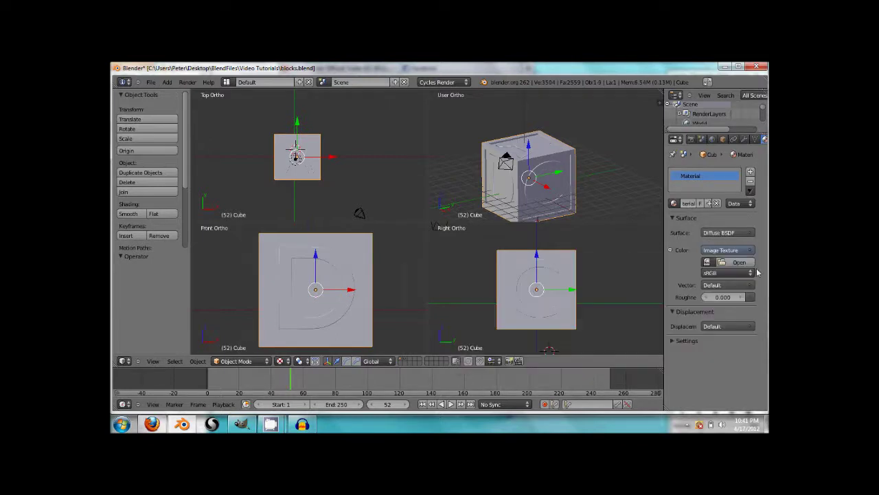
pyautogui.click(745, 261)
pyautogui.doubleClick(281, 141)
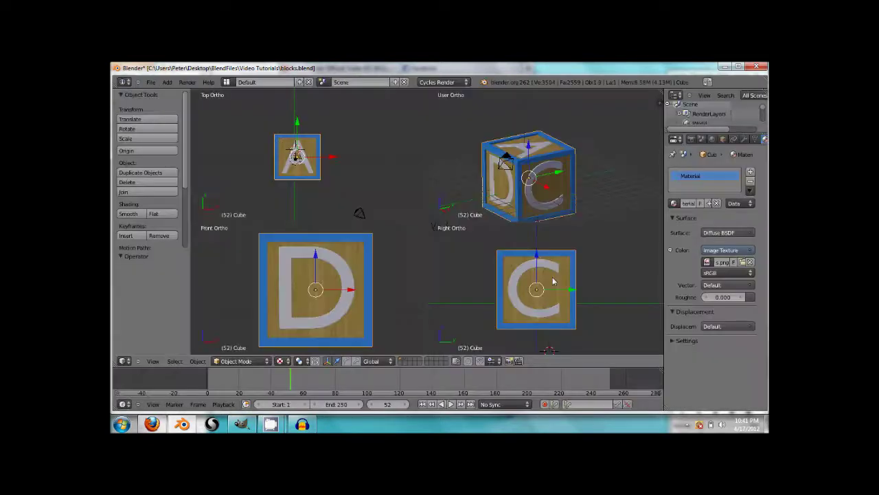
# Step: Show the textured block in a single viewport through the camera with Rendered shading
pyautogui.scroll(3, 555, 295)
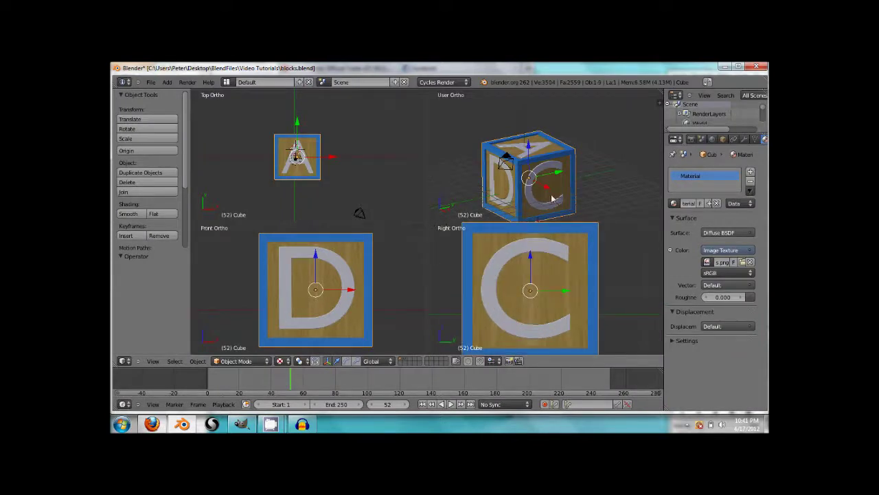
pyautogui.moveTo(554, 191)
pyautogui.mouseDown(button='middle')
pyautogui.moveTo(585, 189)
pyautogui.moveTo(560, 189)
pyautogui.mouseUp(button='middle')
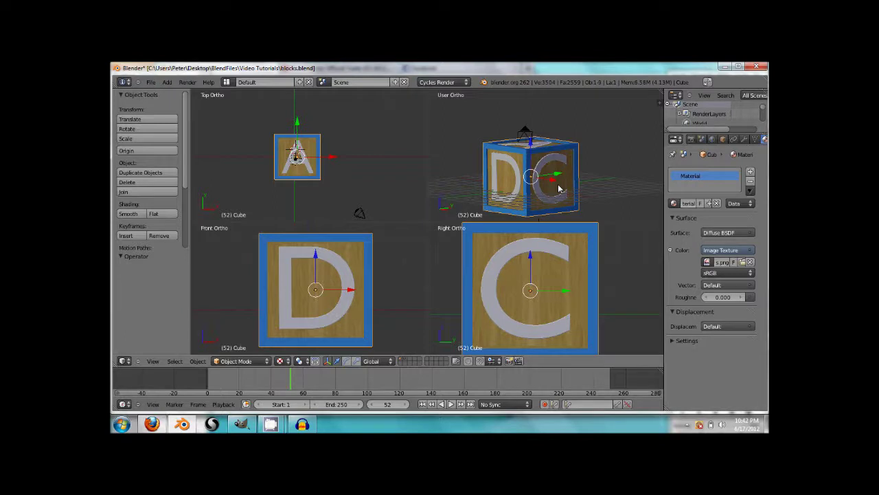
pyautogui.hotkey('ctrl', 'alt', 'q')
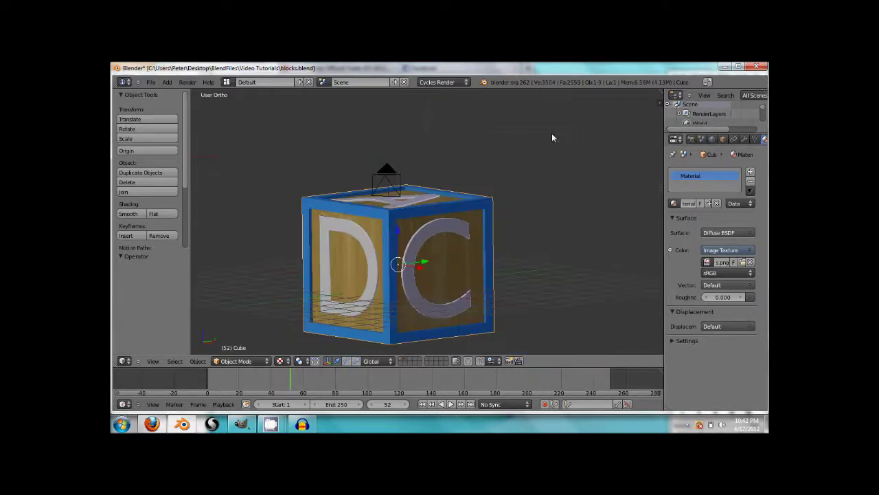
pyautogui.press('KP_0')
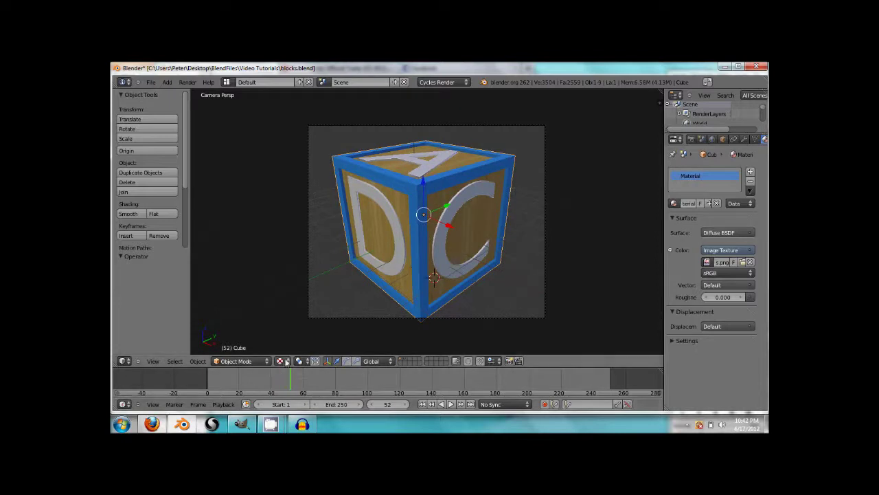
pyautogui.click(280, 360)
pyautogui.click(294, 299)
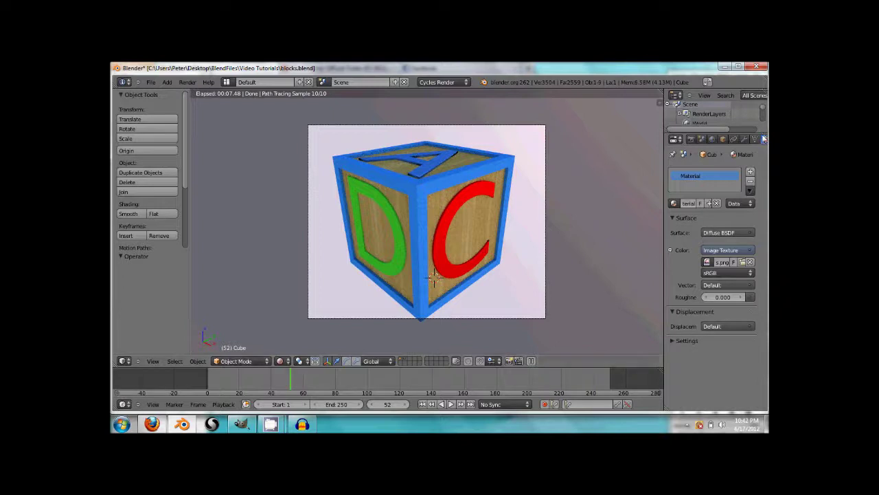
# Step: Try the Glossy BSDF surface on the cube's material and switch it back to Diffuse BSDF
pyautogui.click(727, 233)
pyautogui.click(652, 273)
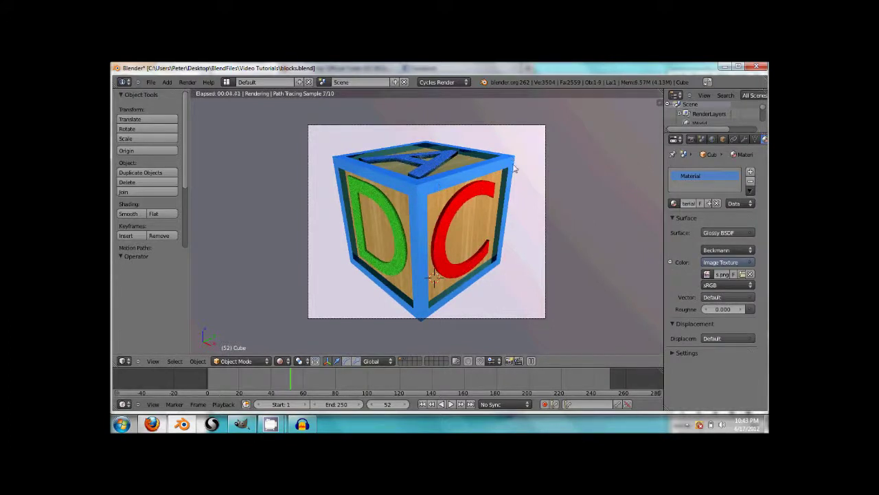
pyautogui.click(727, 233)
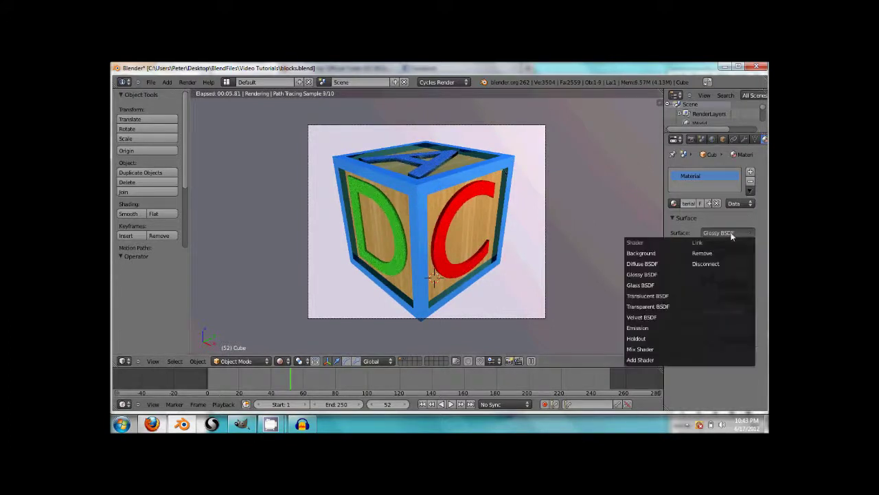
pyautogui.click(658, 264)
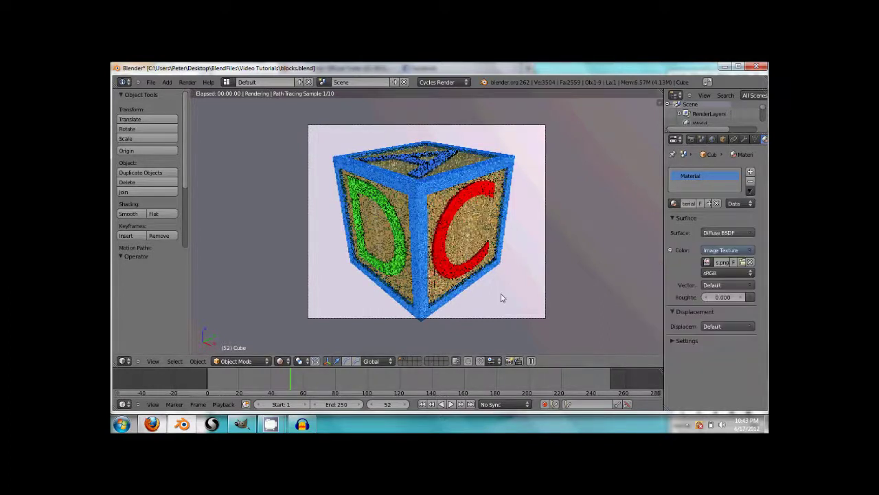